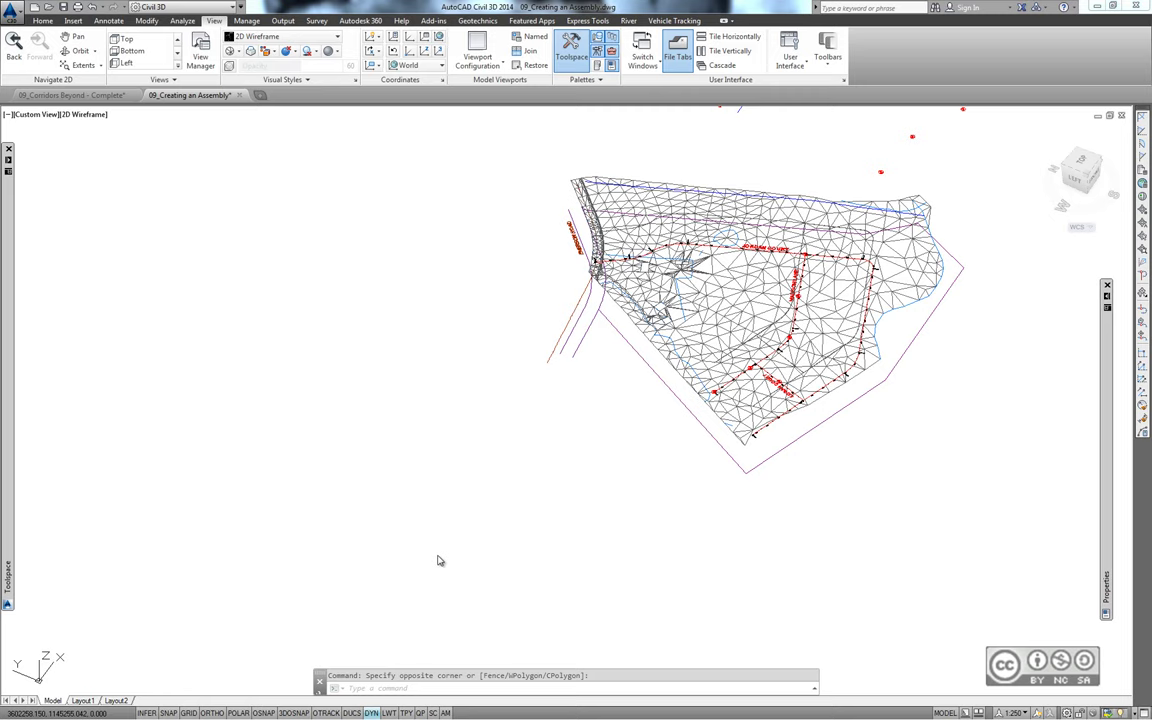
Finish selecting the dashed Logan Court profile line, then switch to the Corridors Beyond - Complete drawing.
key(Escape)
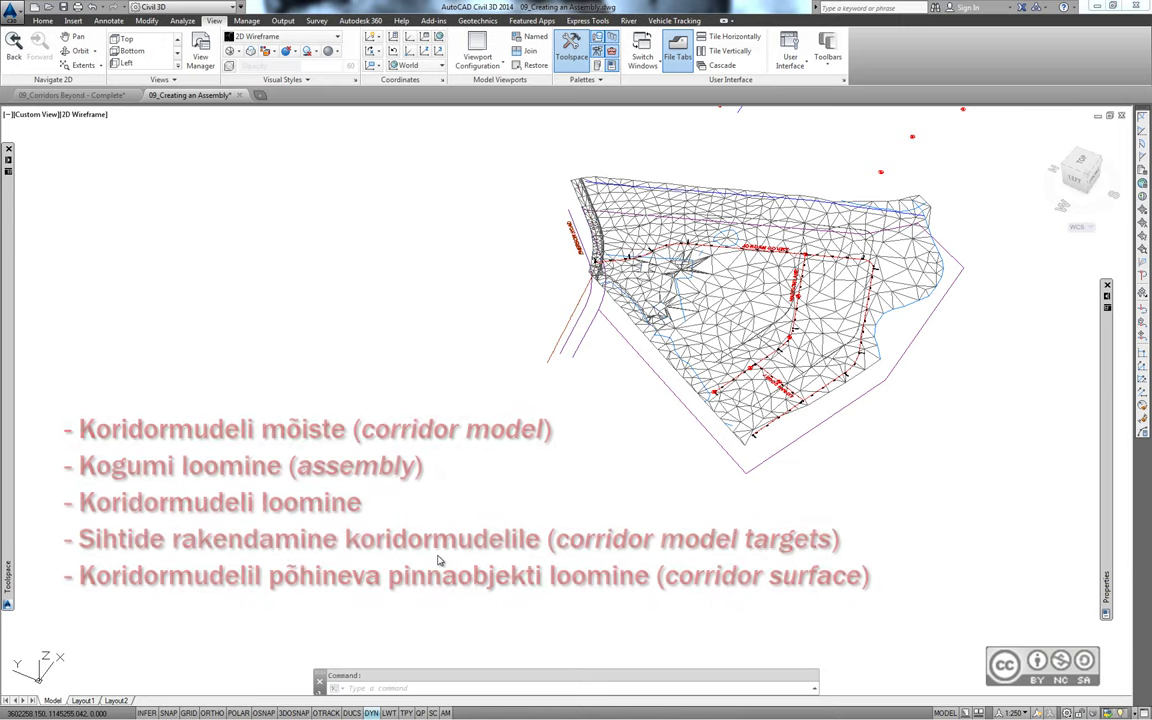
click(431, 457)
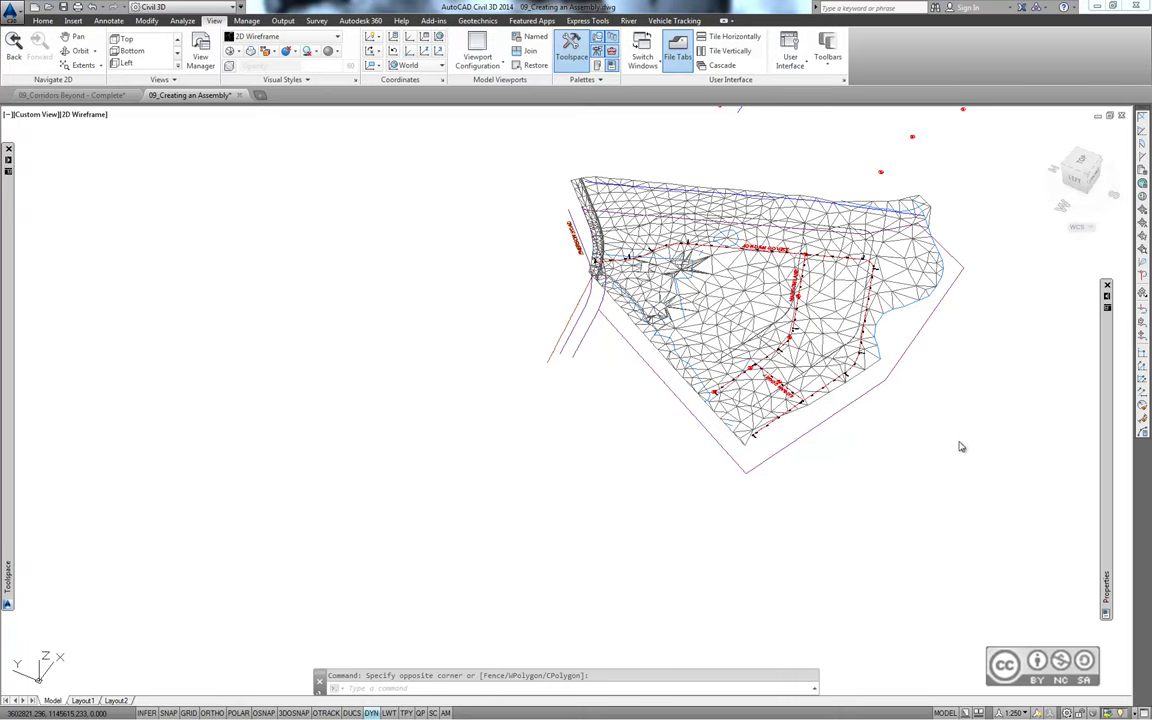
shift+middle_drag(856, 510, 800, 455)
scroll(800, 455, up, 3)
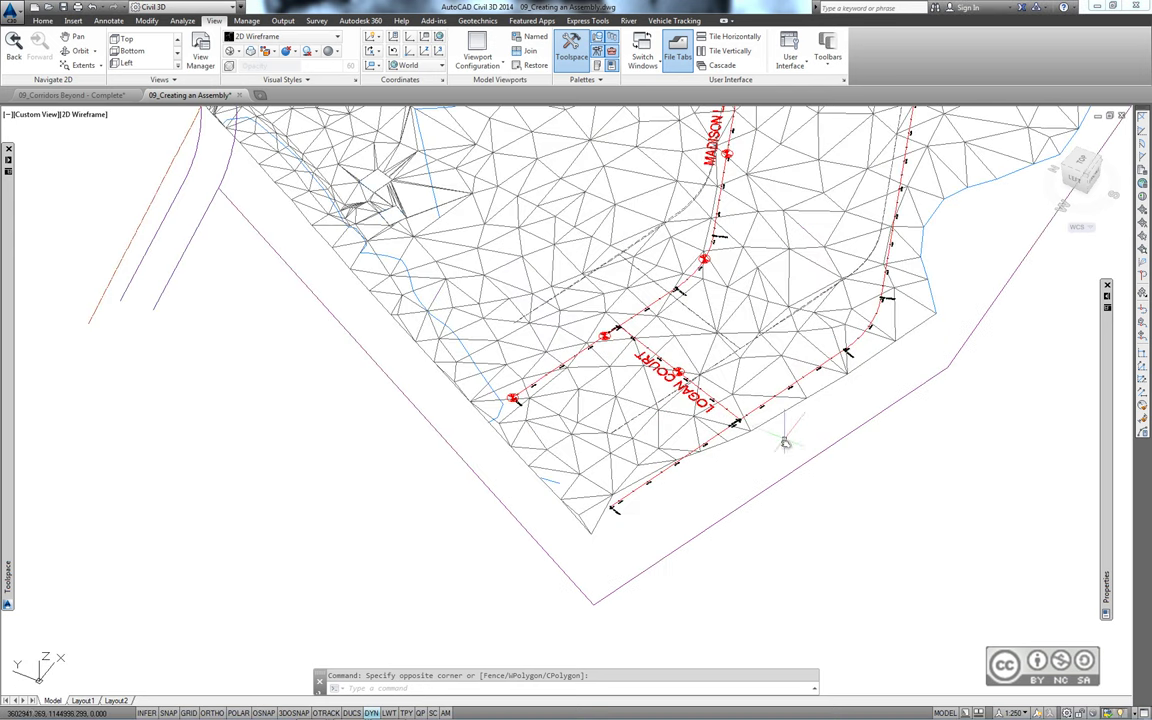
click(729, 365)
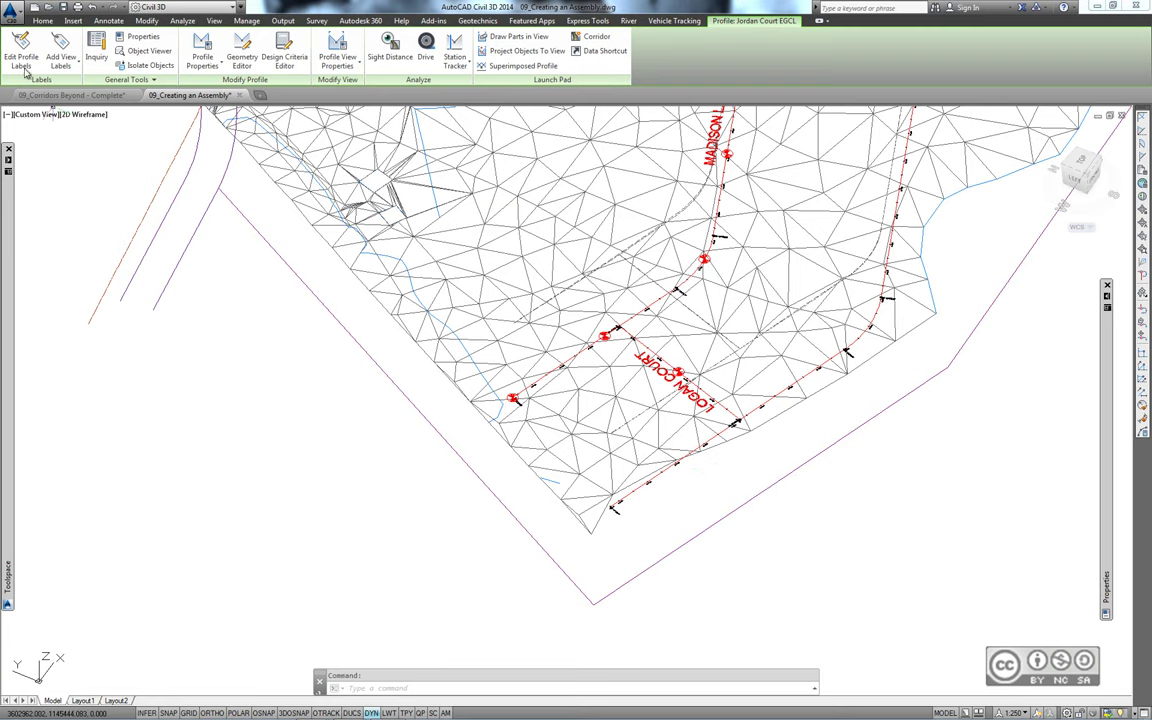
key(ctrl+Tab)
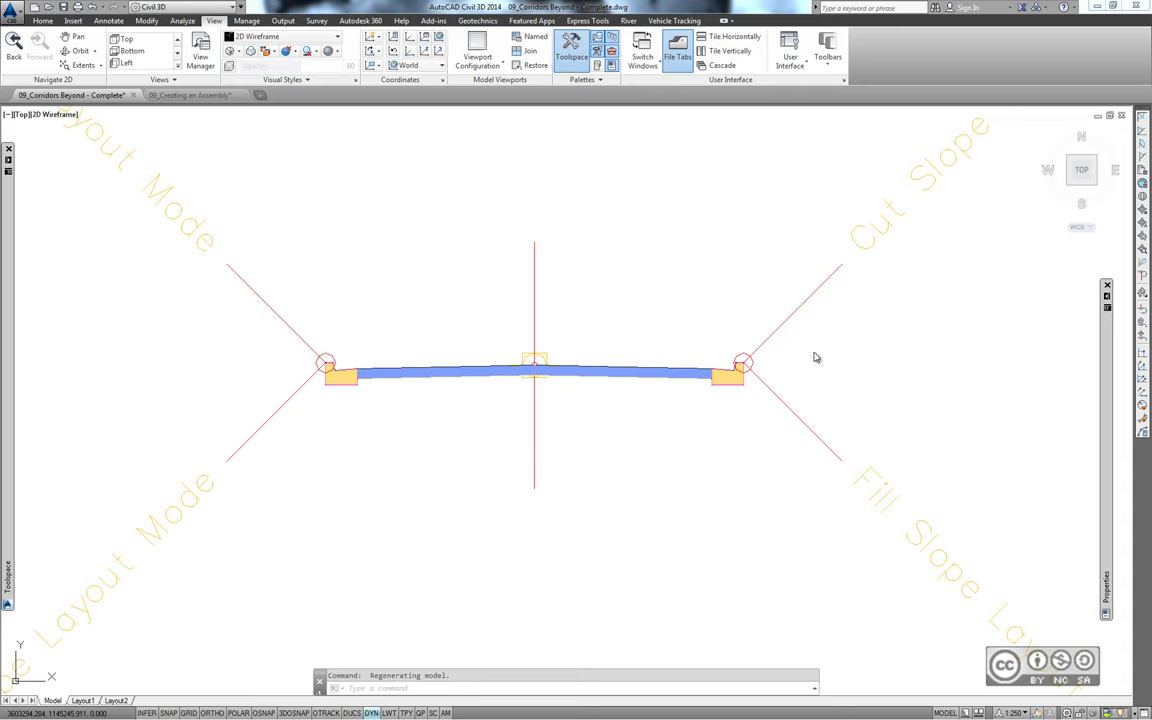
Zoom and pan to the Logan Court junction, stations 0+560 to 0+700 on the corridor.
scroll(462, 374, up, 2)
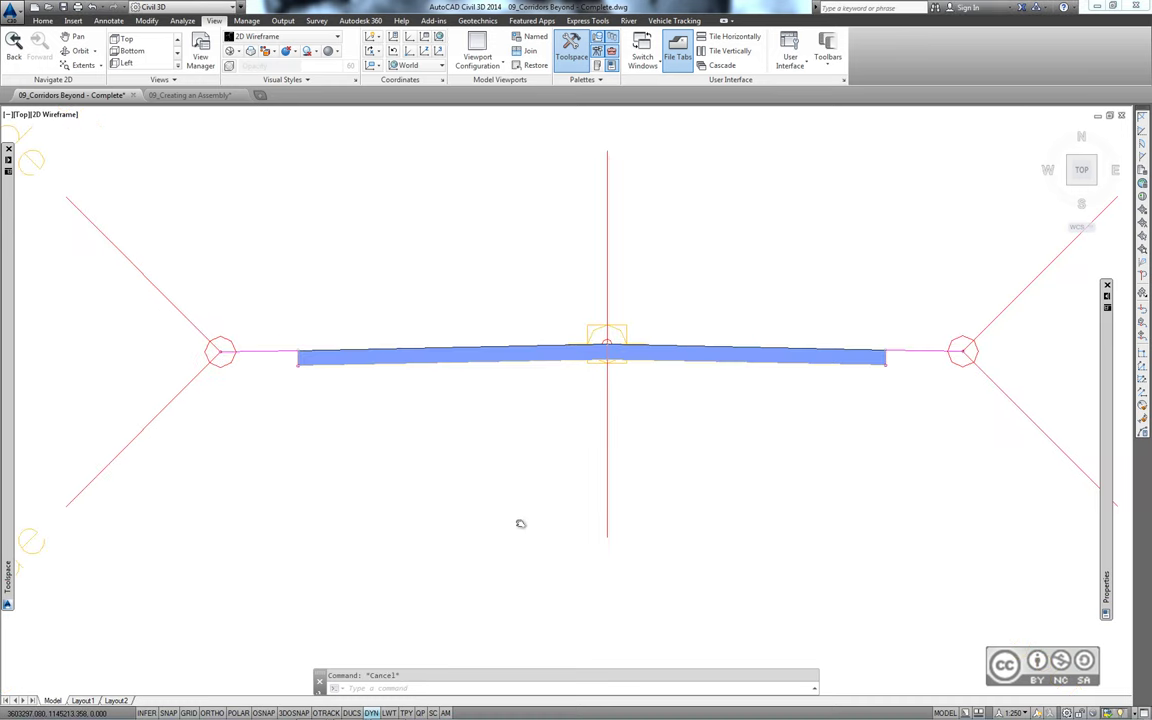
scroll(520, 524, down, 2)
scroll(520, 524, down, 3)
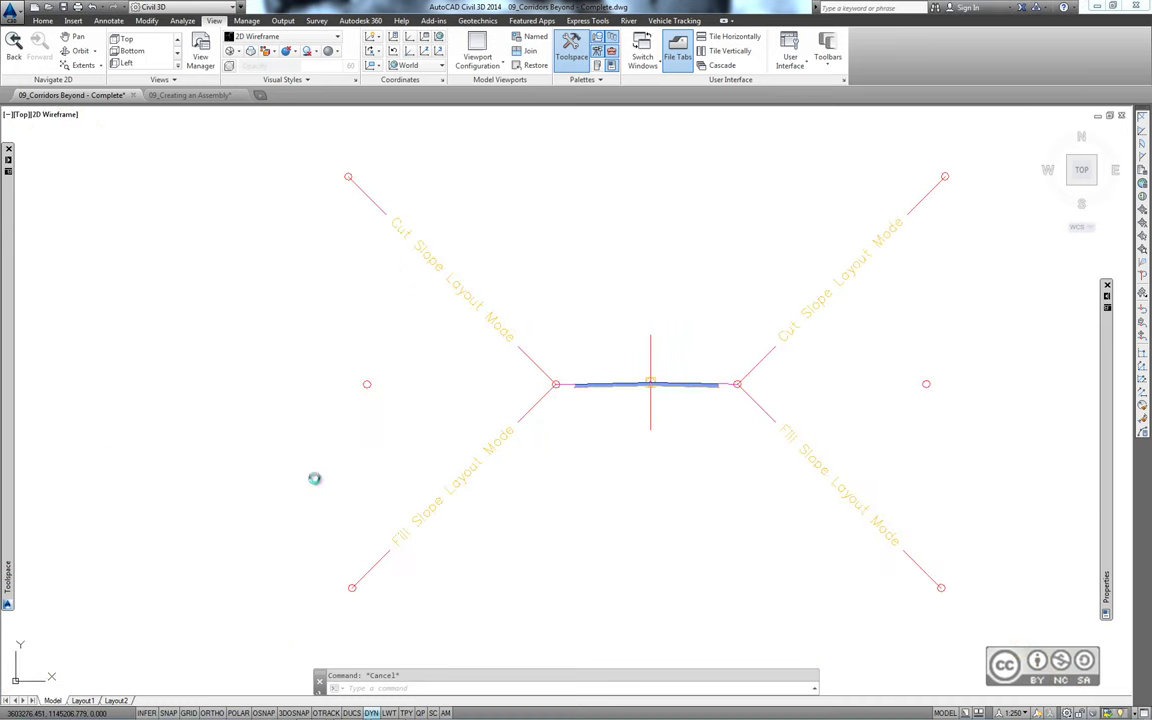
scroll(571, 396, down, 2)
middle_drag(571, 465, 827, 220)
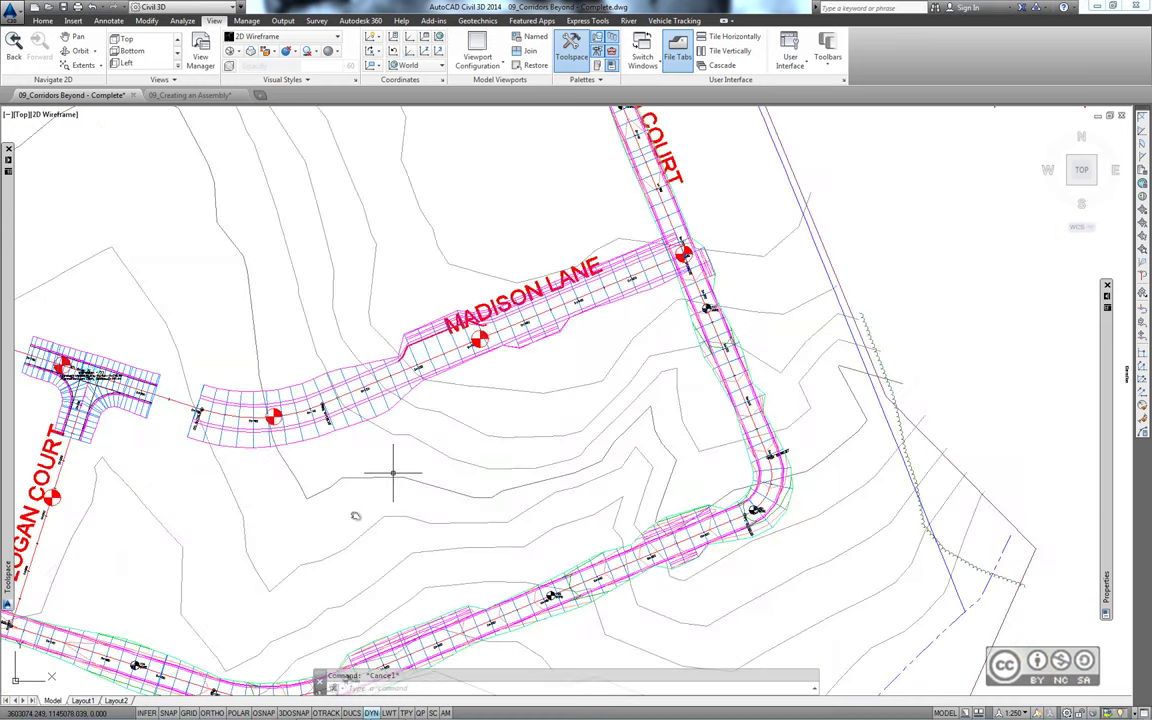
middle_drag(330, 470, 683, 241)
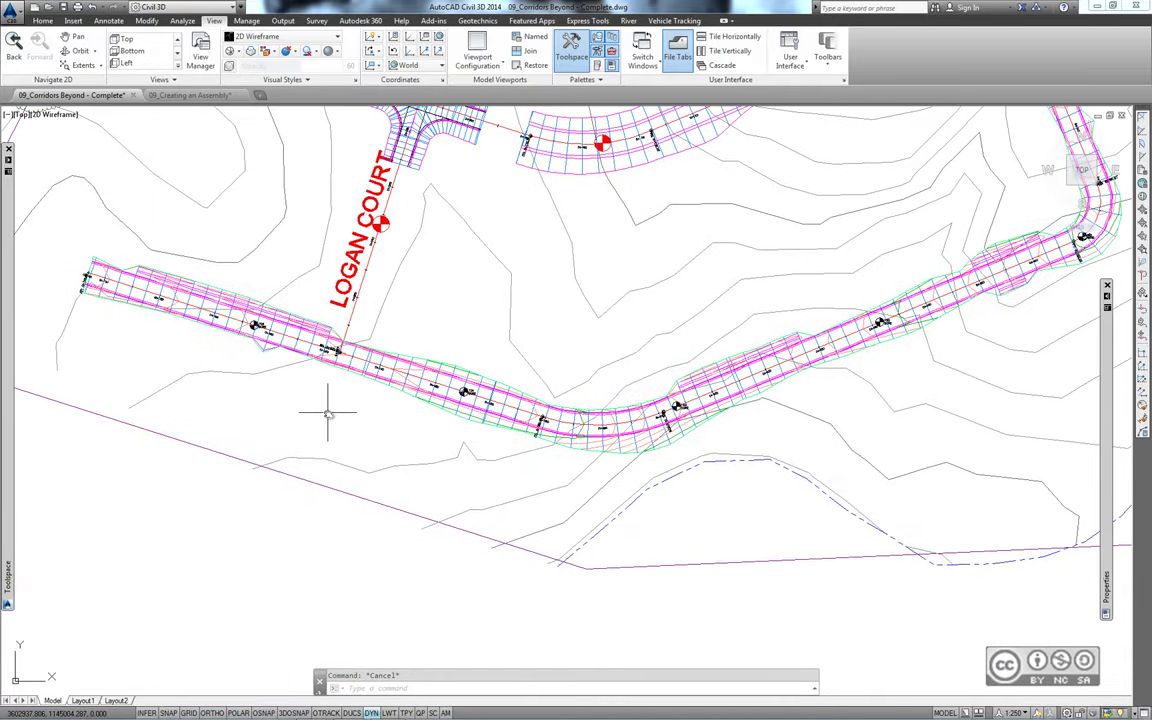
mouse_move(327, 411)
middle_down()
mouse_move(416, 427)
mouse_move(585, 430)
middle_up()
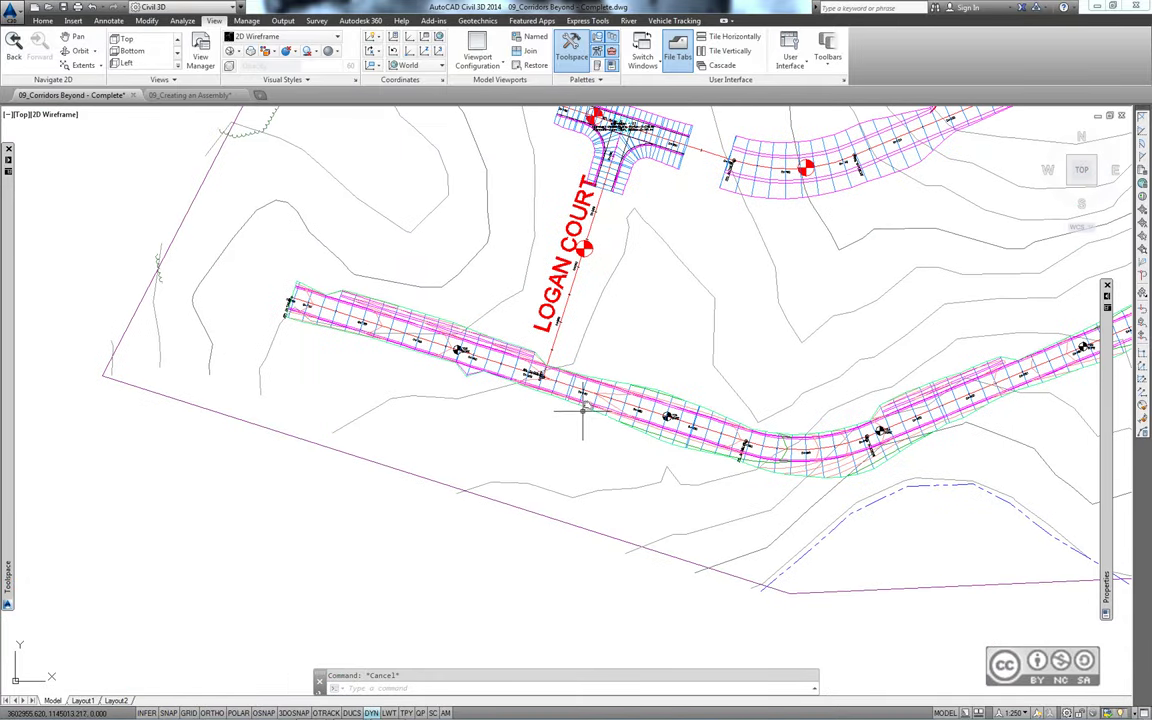
scroll(552, 395, up, 2)
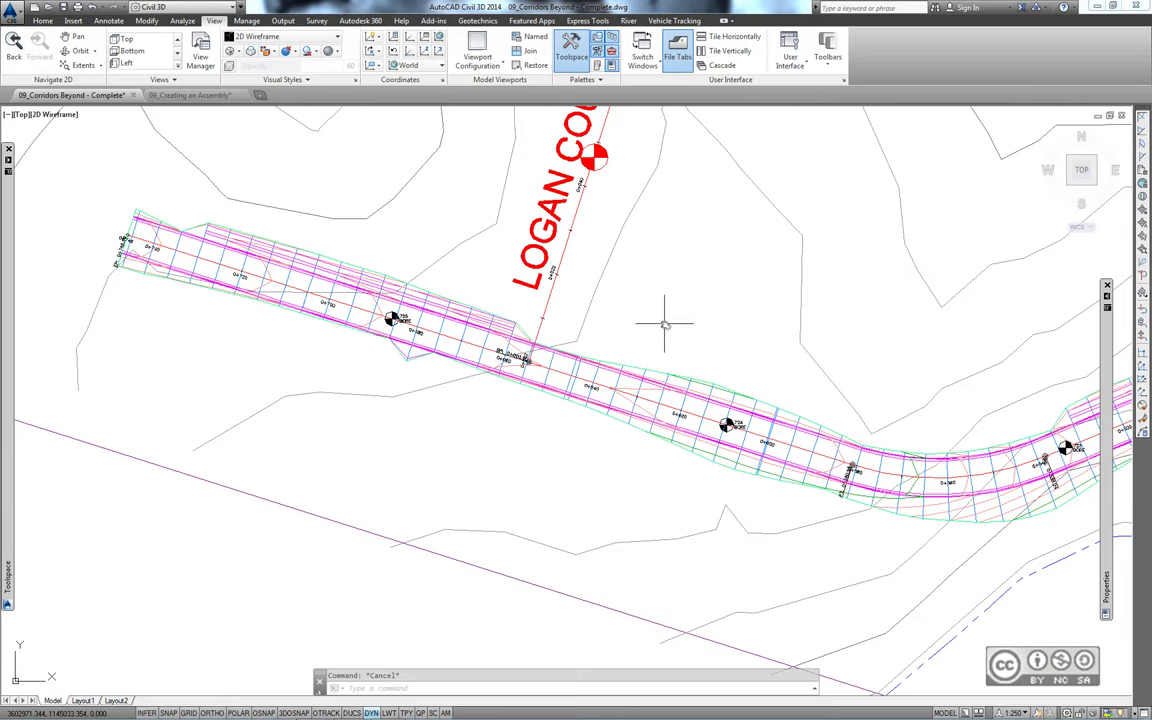
middle_drag(595, 290, 586, 303)
scroll(584, 330, up, 2)
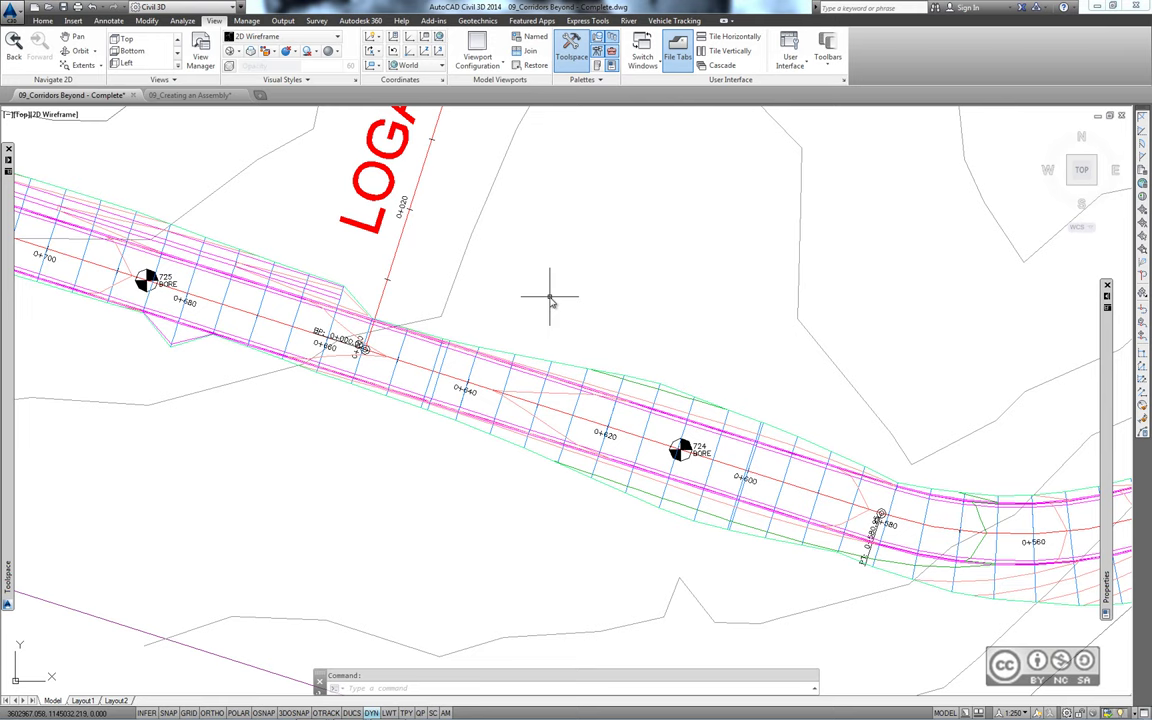
Orbit into 3D, select the Jordan Court FG surface and show its 1899-point properties.
mouse_move(527, 507)
shift+middle_down()
mouse_move(423, 366)
mouse_move(381, 386)
shift+middle_up()
shift+middle_drag(777, 507, 470, 415)
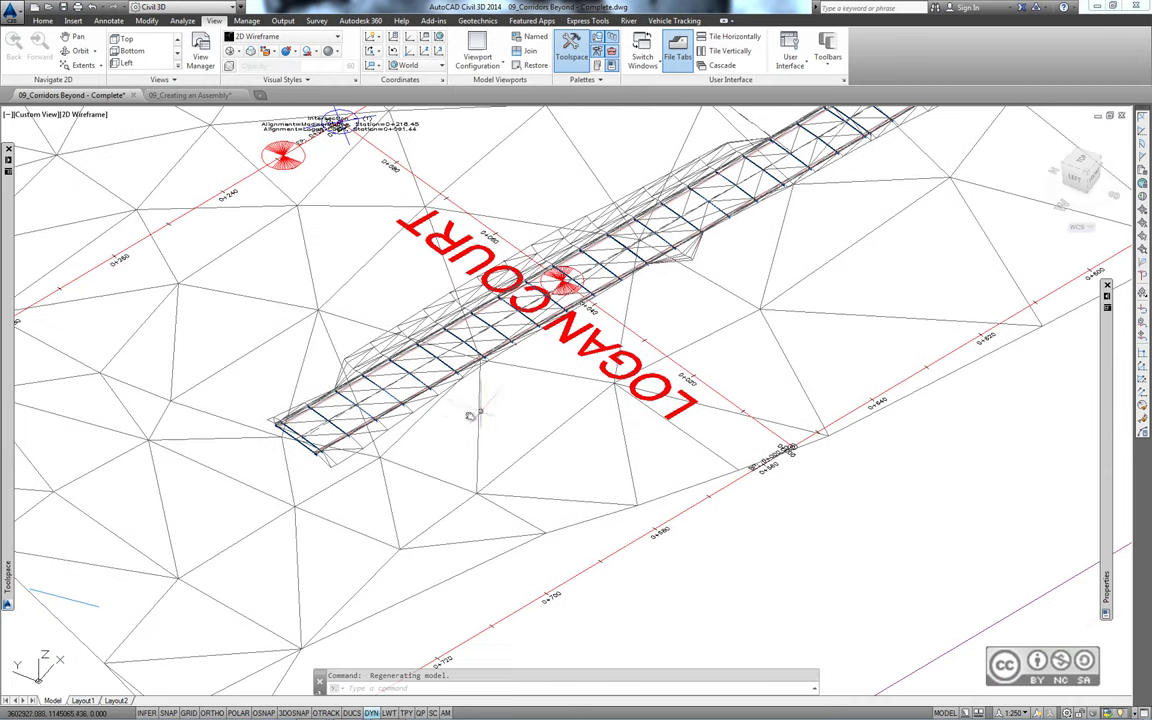
click(318, 370)
scroll(381, 345, up, 2)
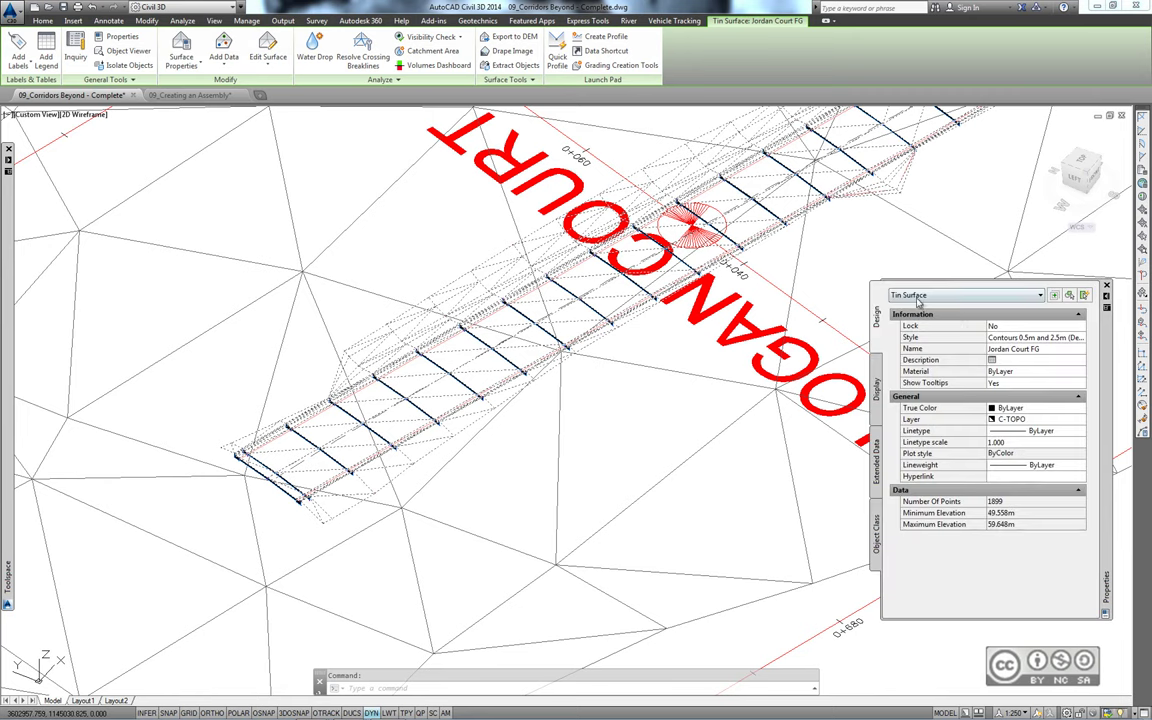
mouse_move(1106, 440)
key(Escape)
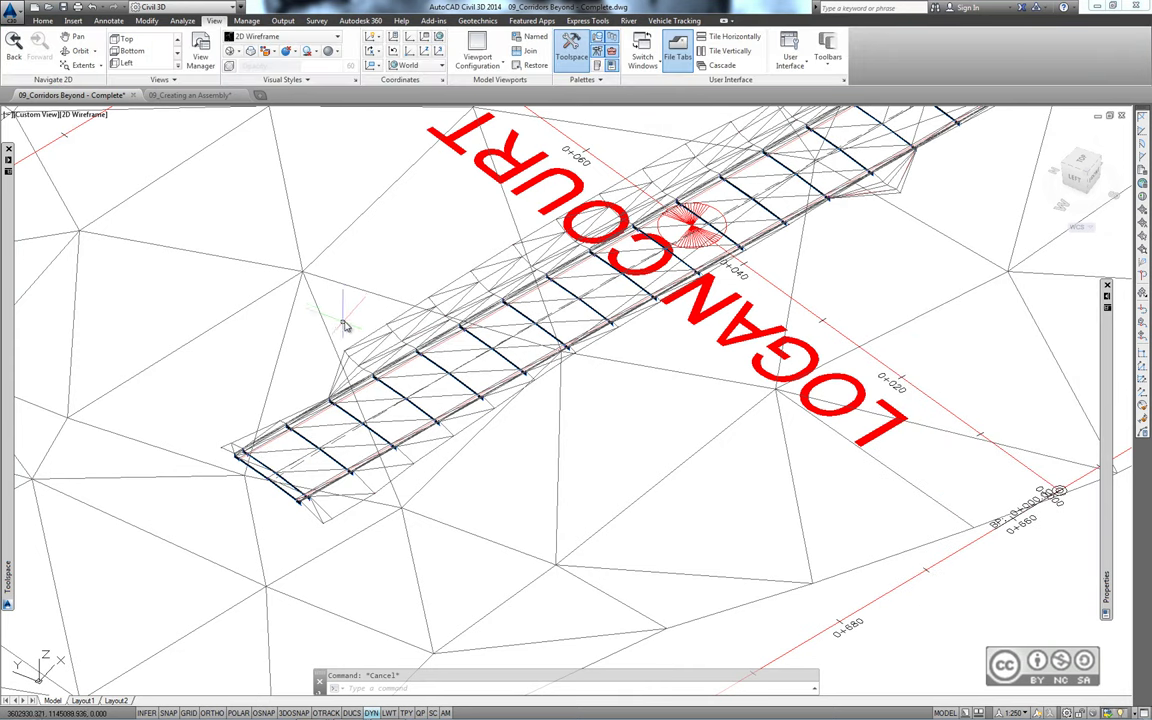
click(352, 316)
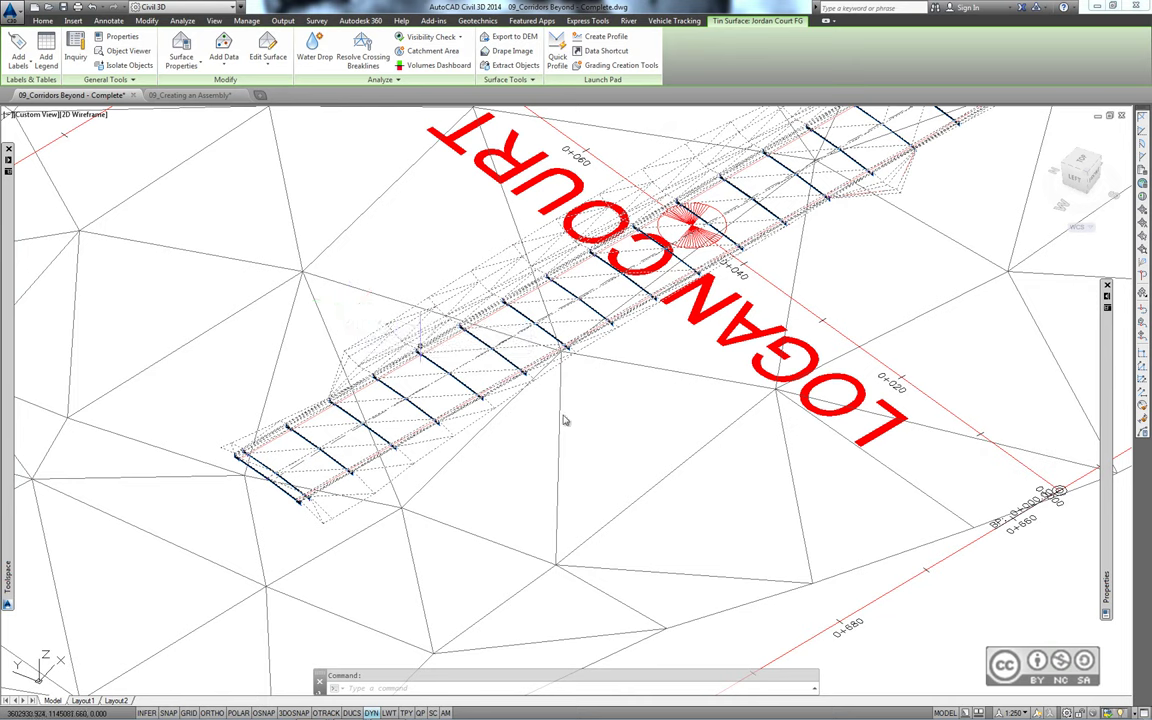
double_click(1000, 357)
In Prospector, list the EG and Jordan Court FG surfaces and highlight Jordan Court FG.
key(Escape)
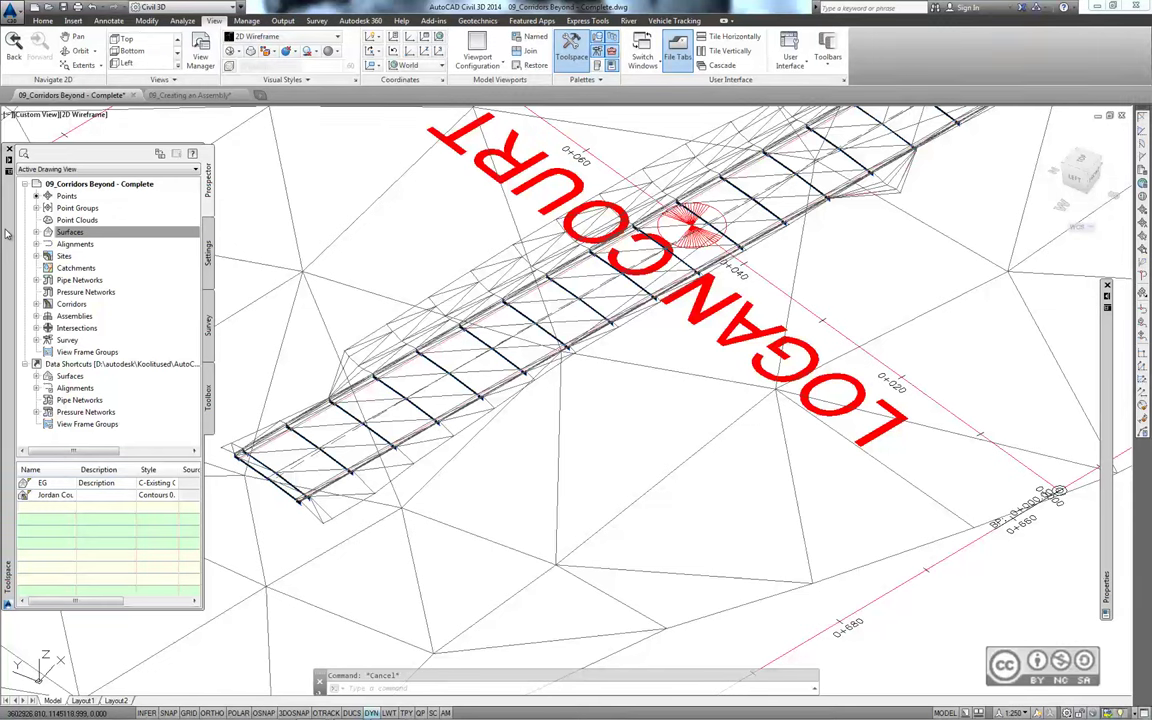
click(58, 232)
click(36, 232)
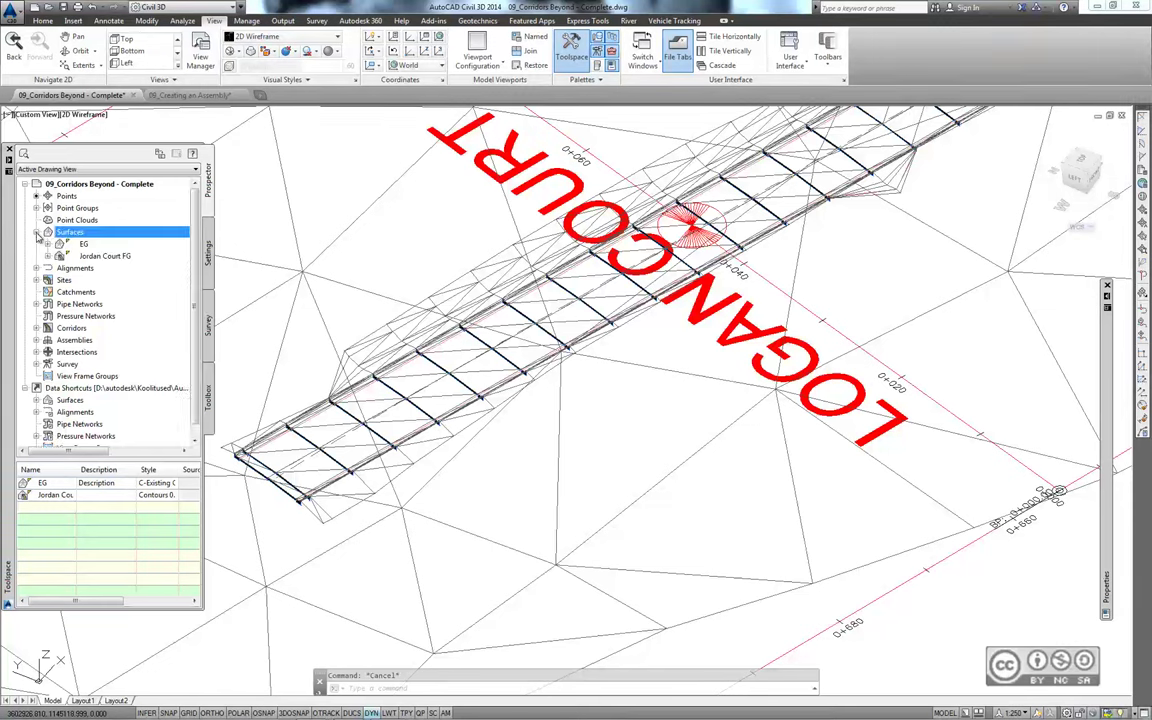
click(106, 256)
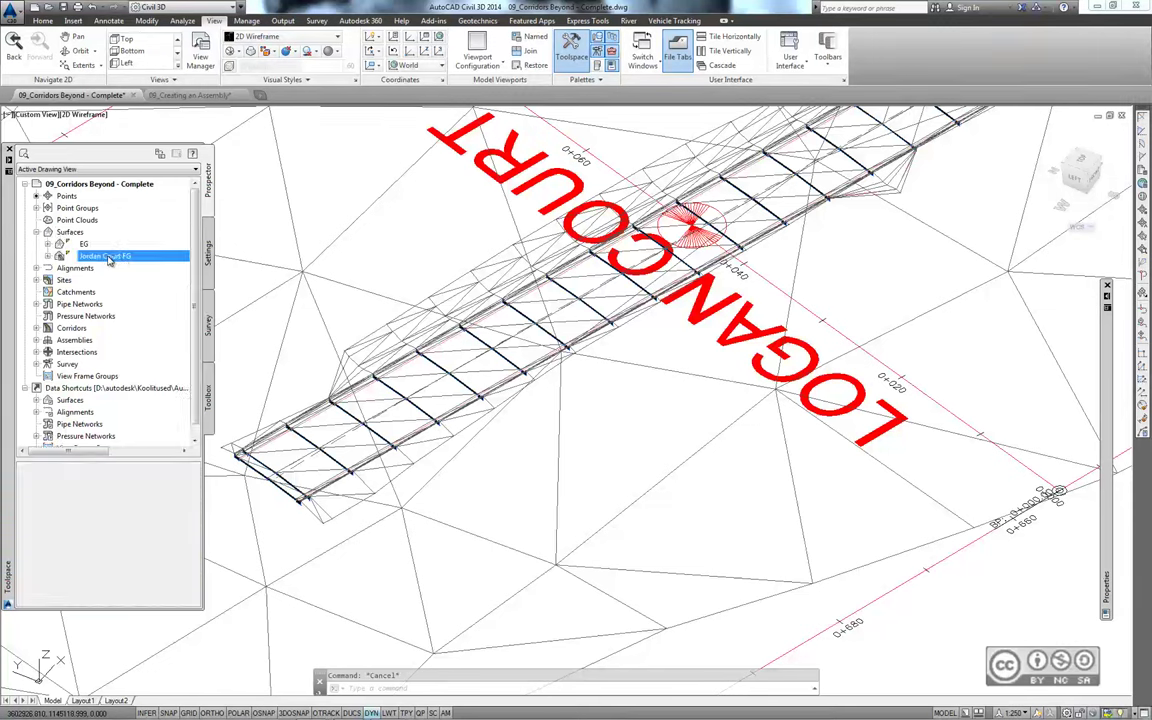
right_click(122, 256)
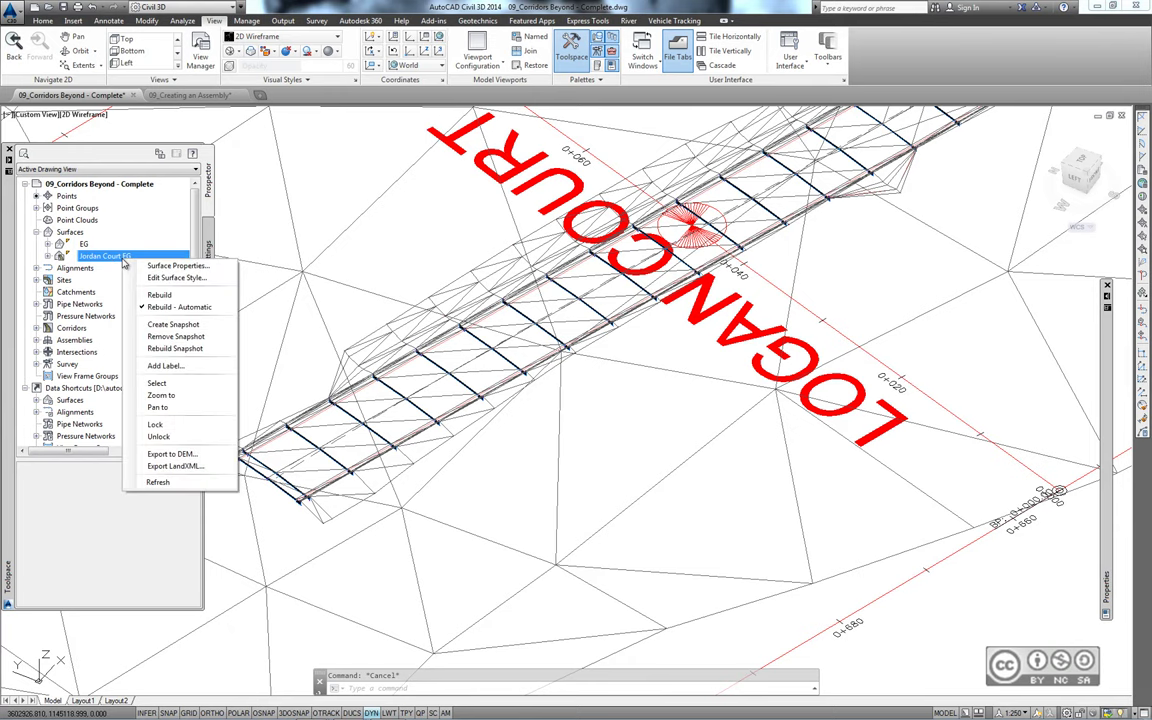
click(158, 383)
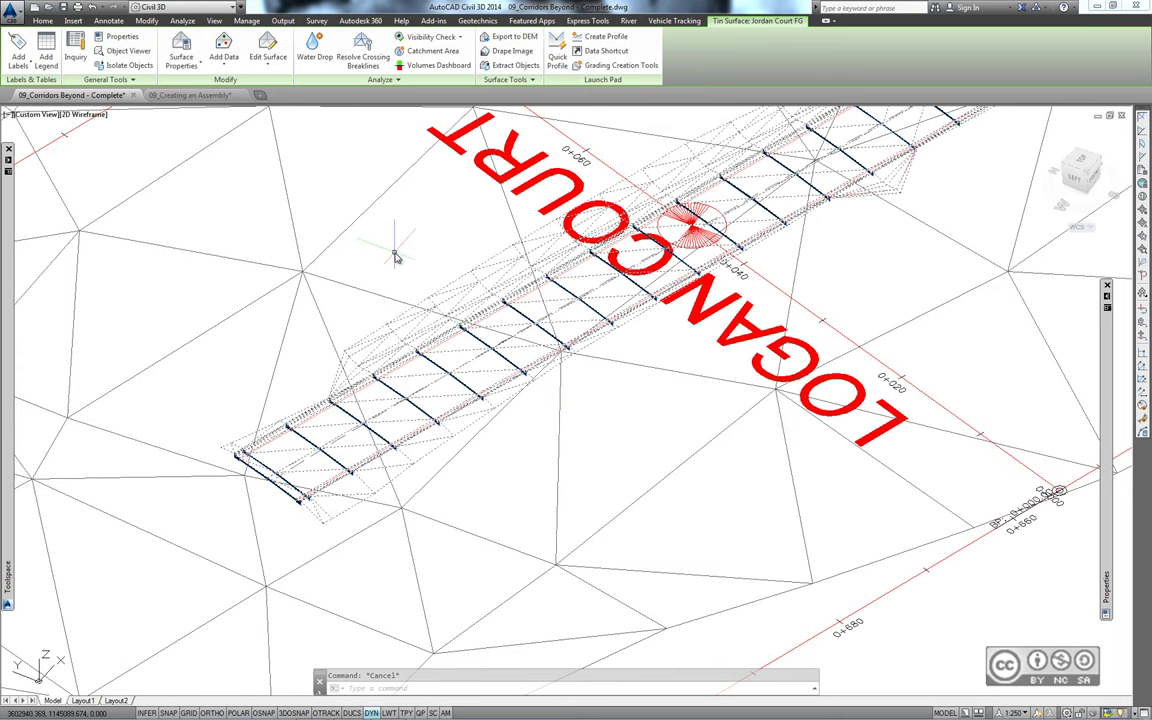
key(Escape)
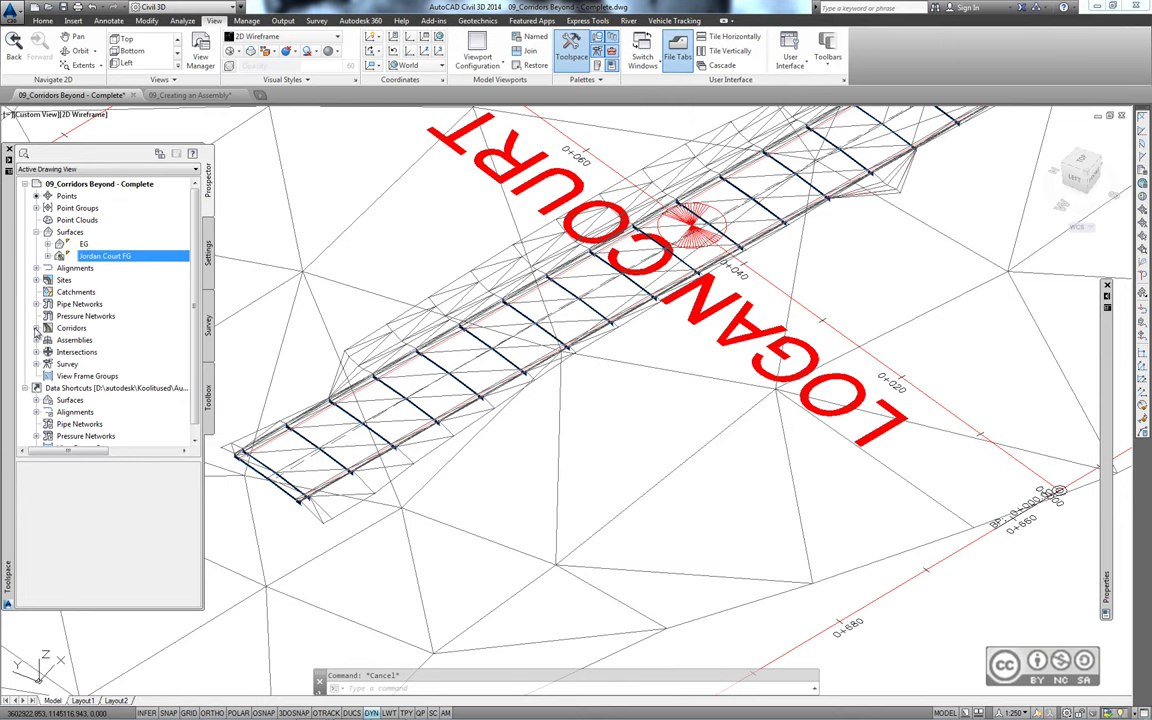
List Corridor - (3), (4) and (6) in Prospector, then return to the drawing.
click(36, 328)
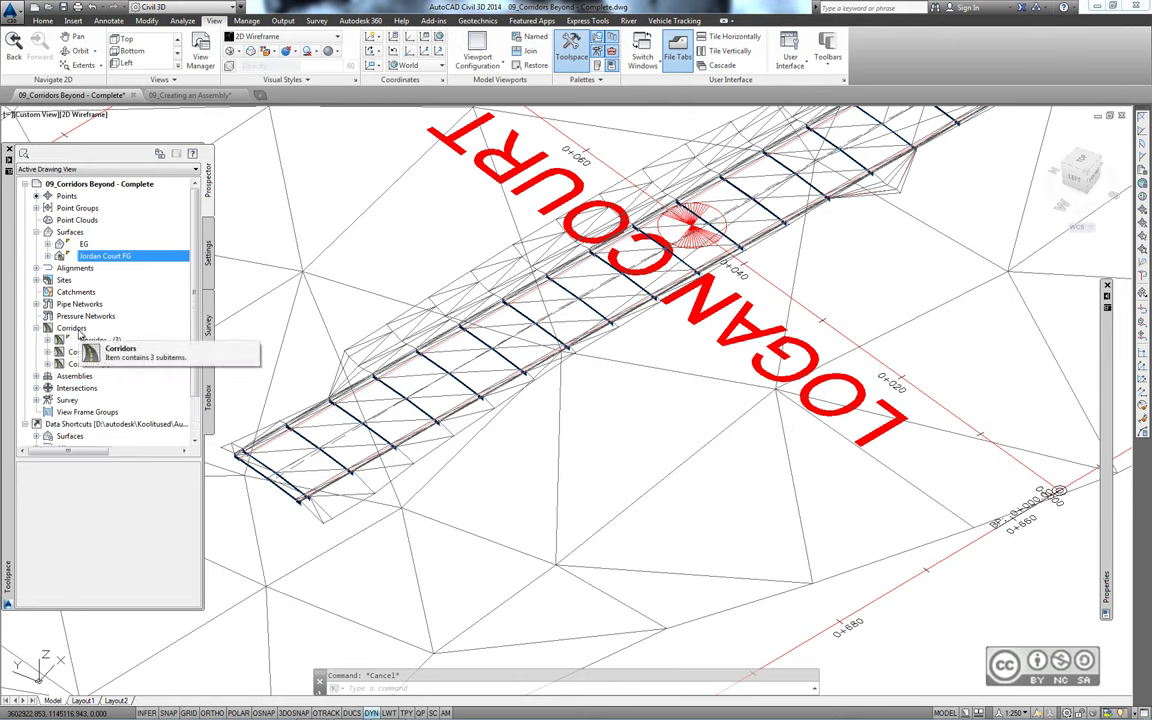
click(72, 328)
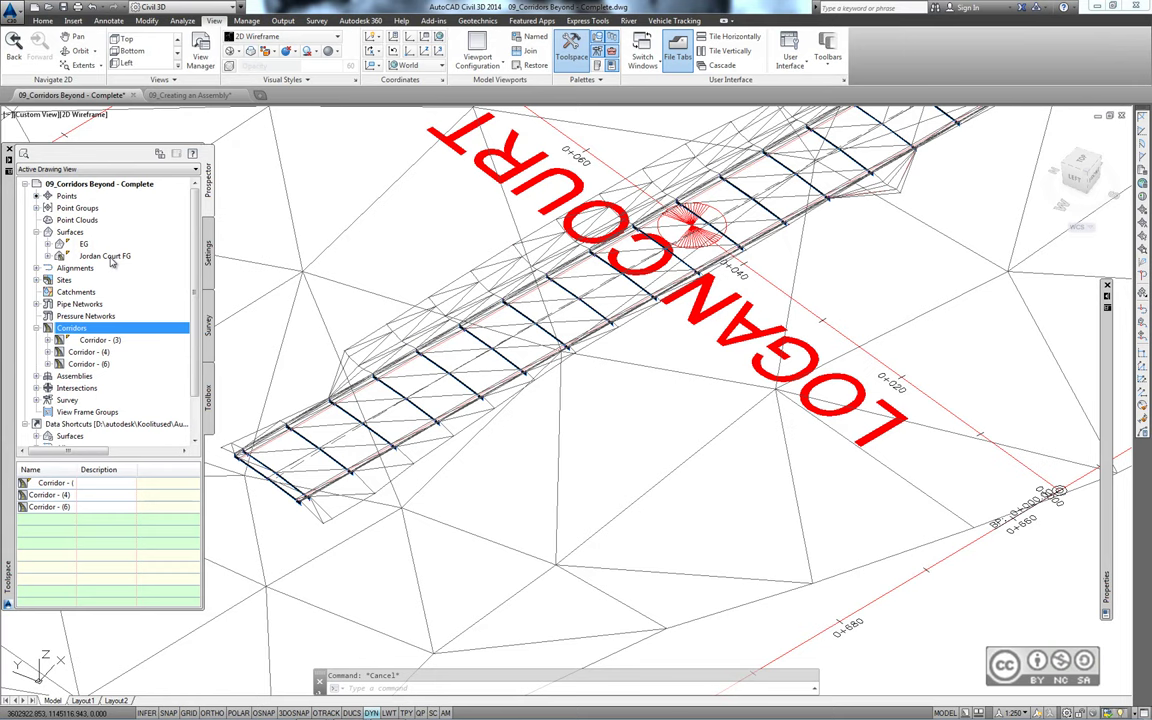
click(627, 409)
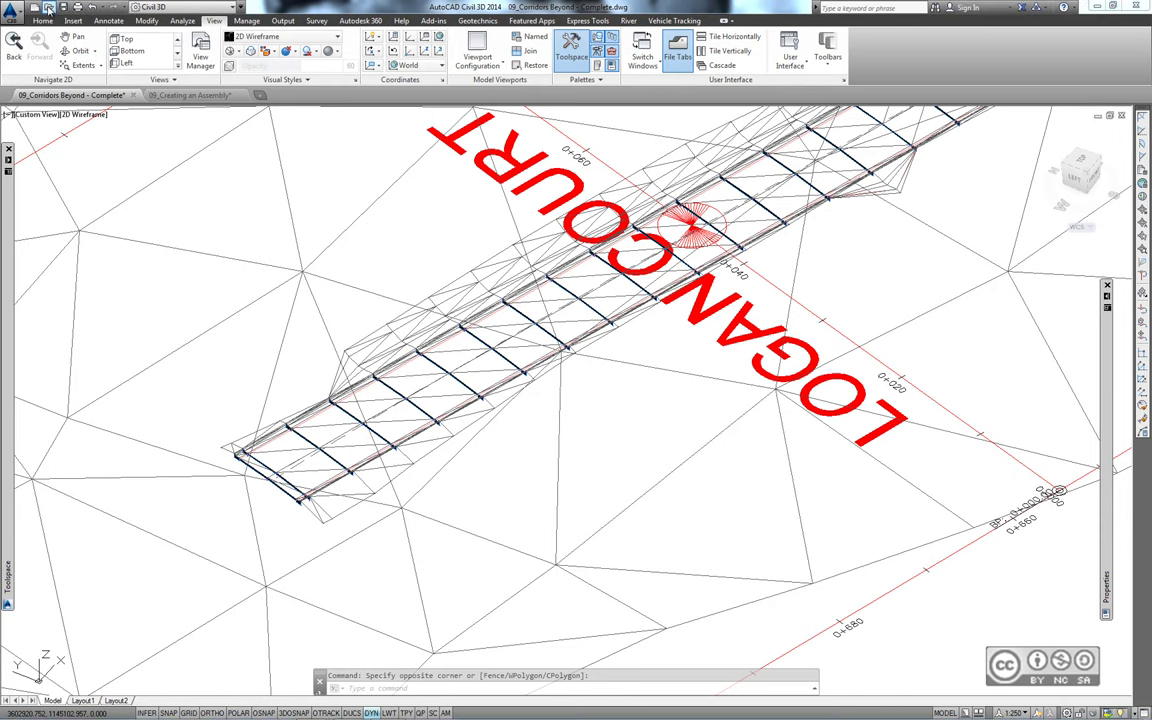
Open 09_Creating an Assembly.dwg as a second drawing.
click(47, 7)
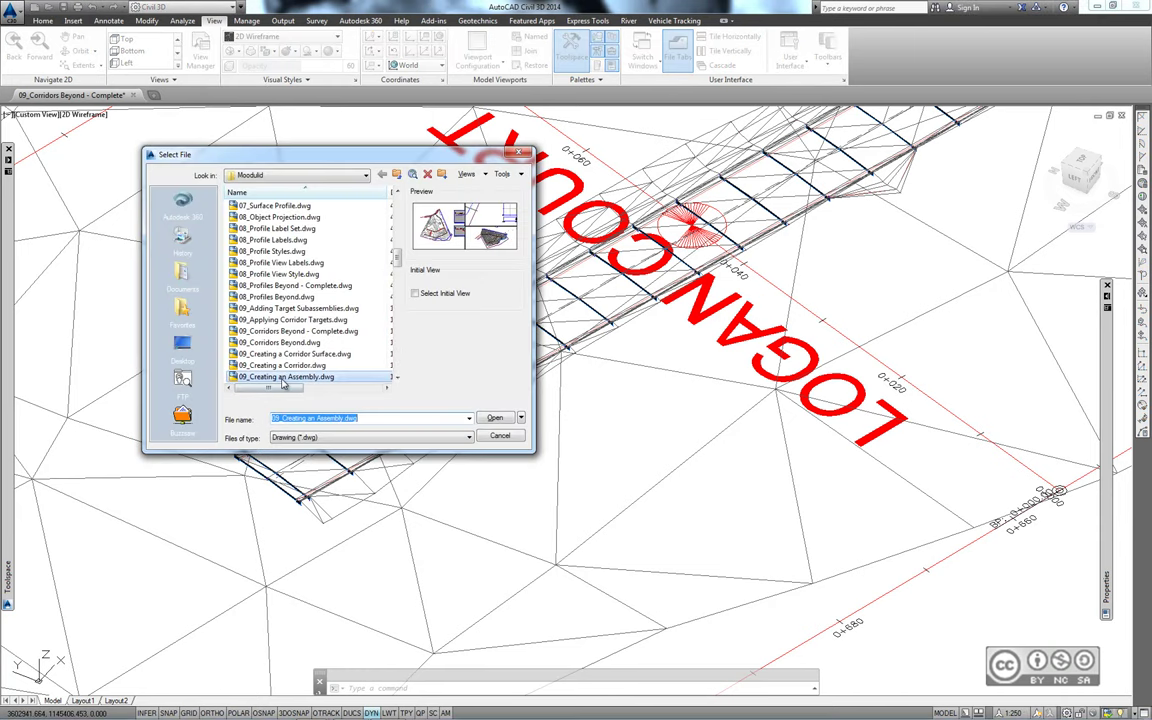
click(284, 380)
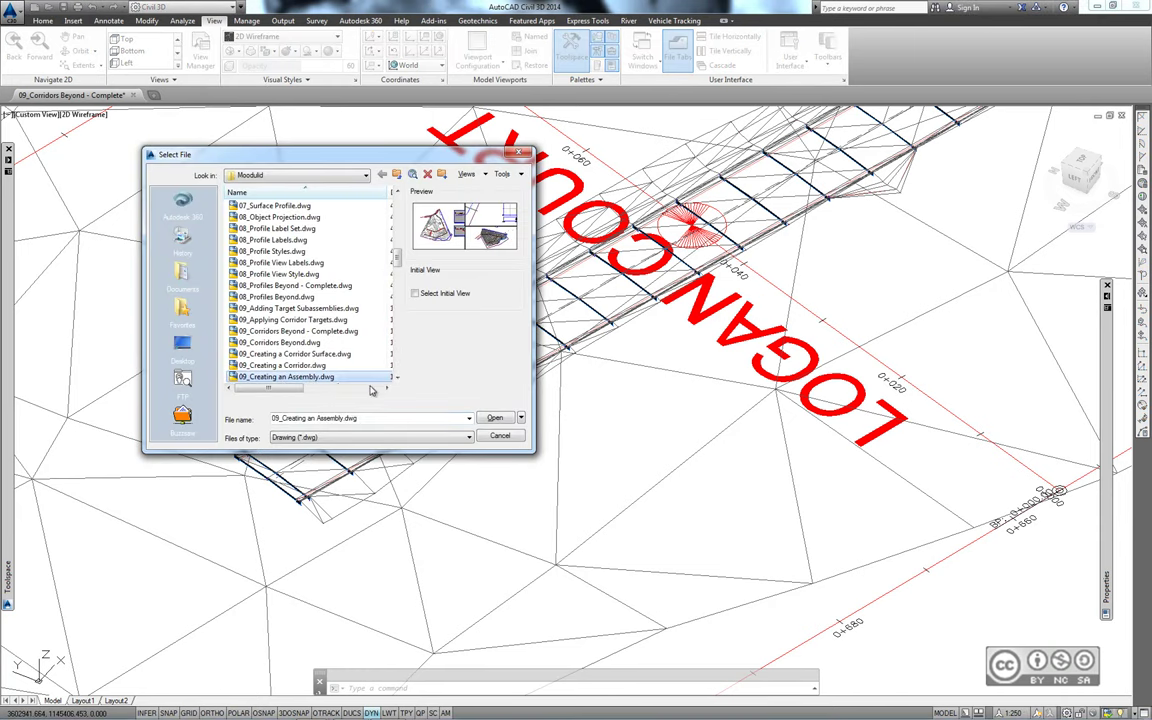
click(45, 21)
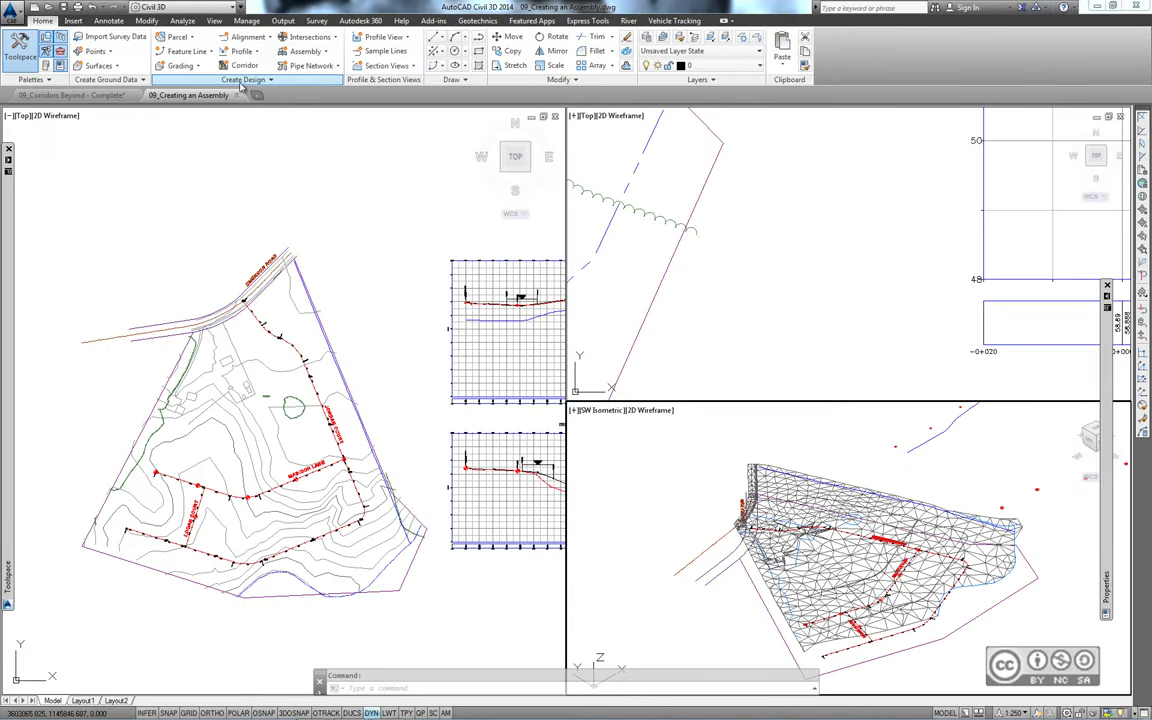
Create an assembly named Subdivision Road with the All Codes with Hatching code set style.
click(326, 52)
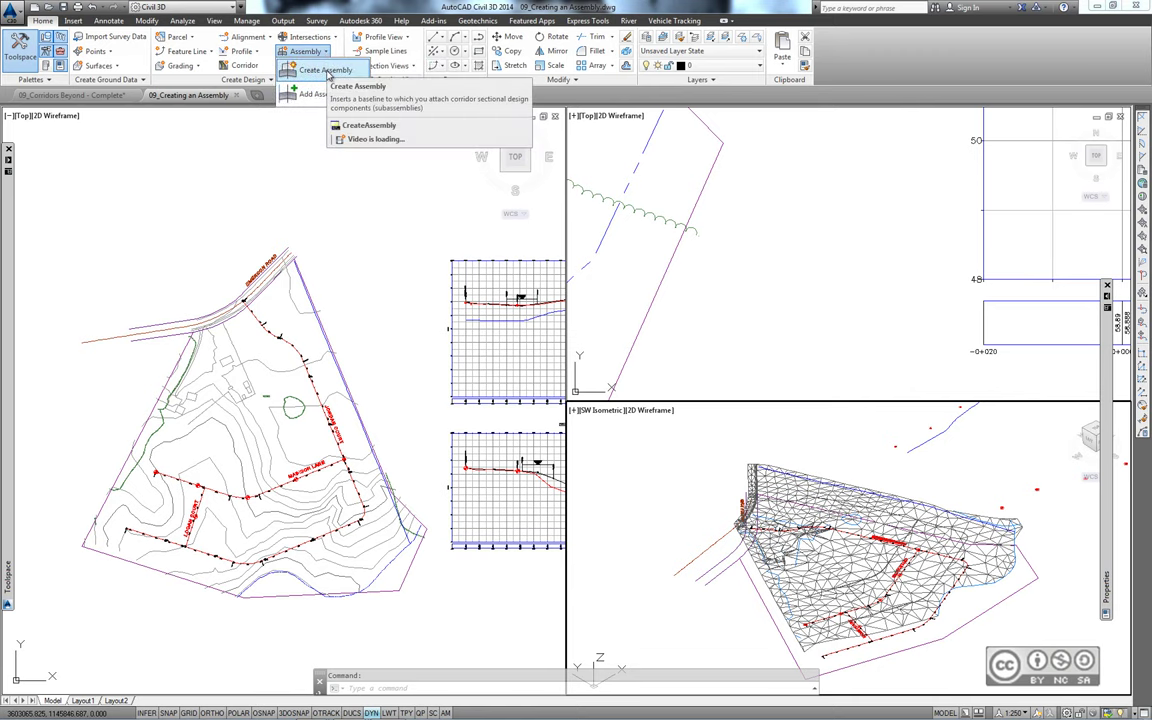
click(328, 75)
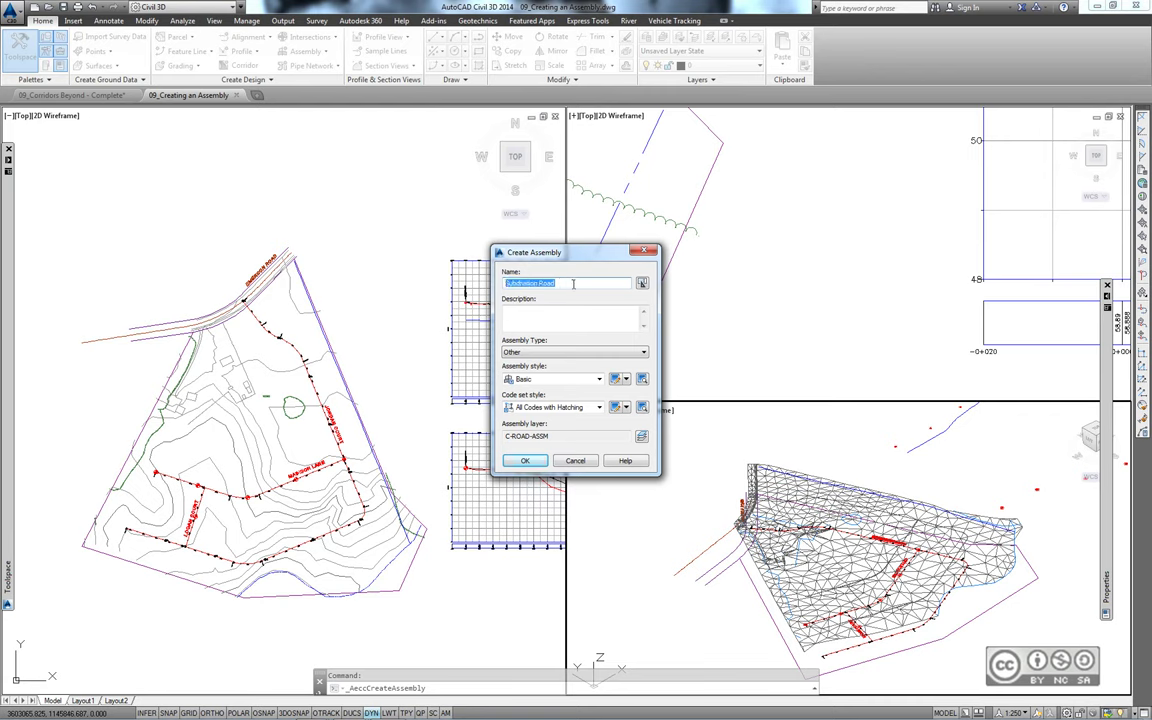
text(S)
text(u)
text(bdivision Road)
click(561, 408)
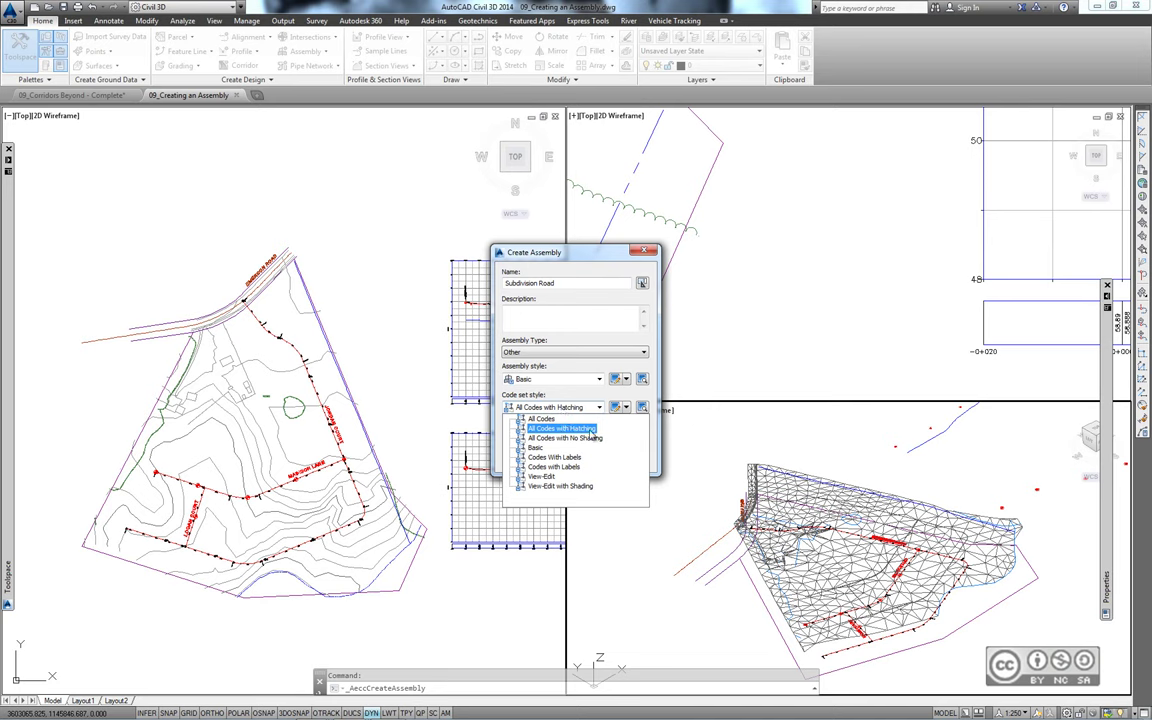
click(600, 429)
key(Return)
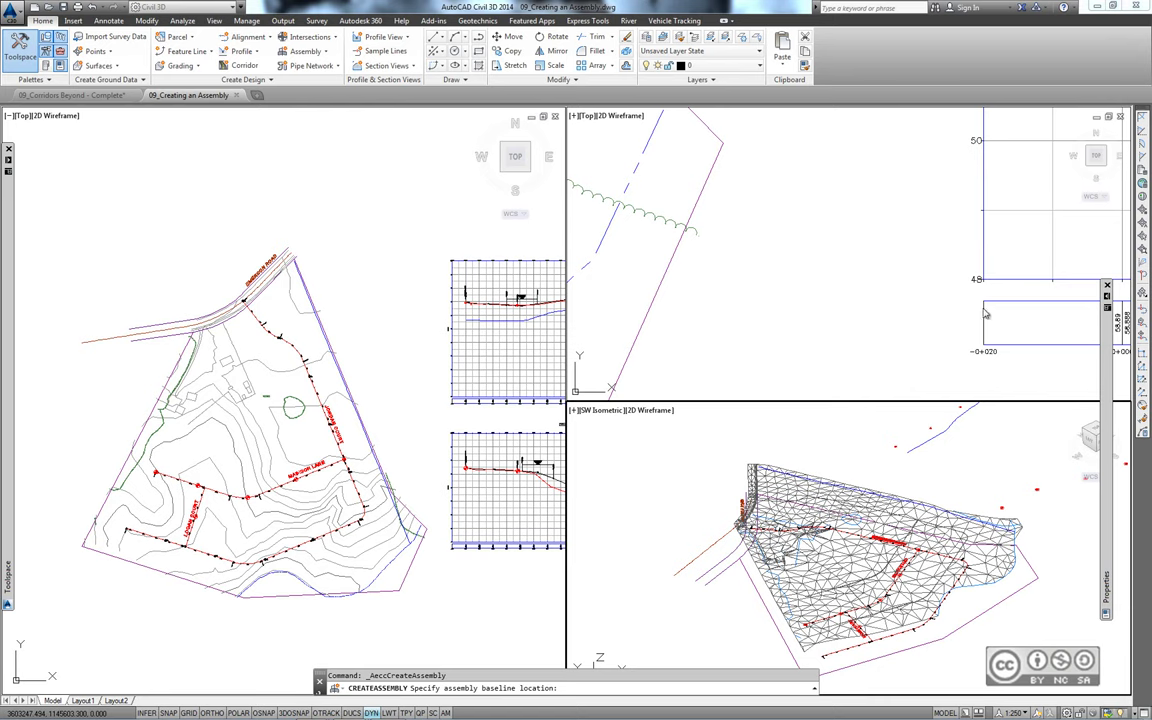
Place the Subdivision Road baseline in the top-right viewport and show the tool palettes.
click(840, 232)
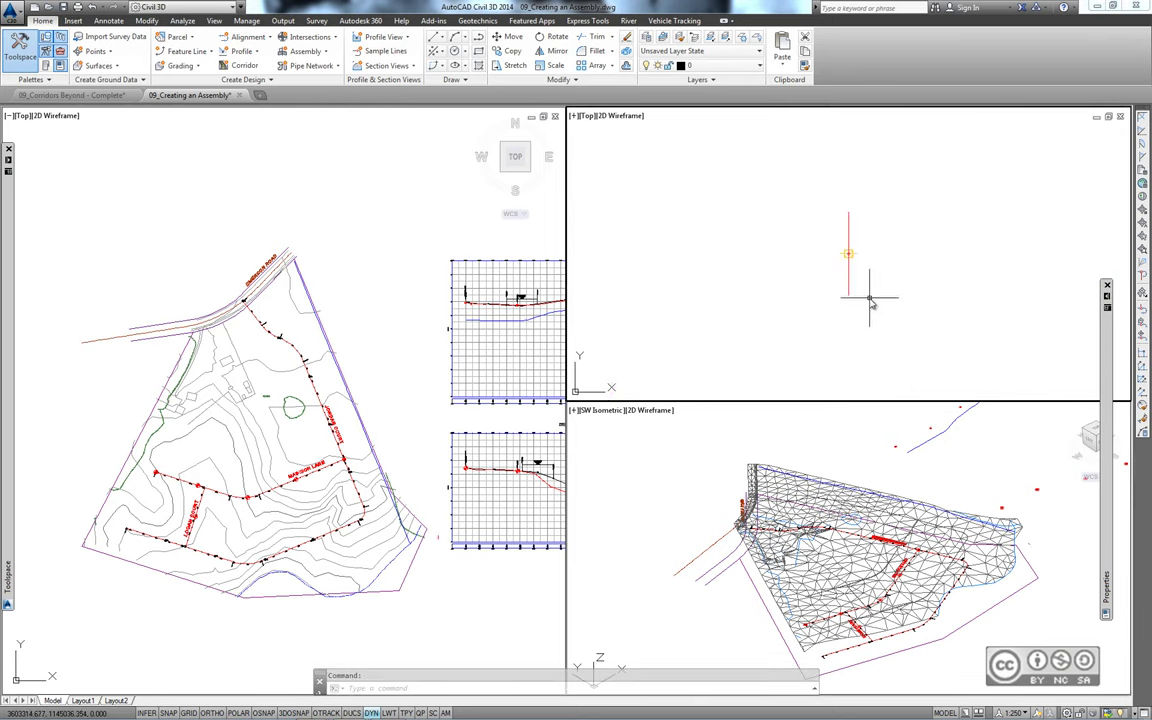
mouse_move(46, 64)
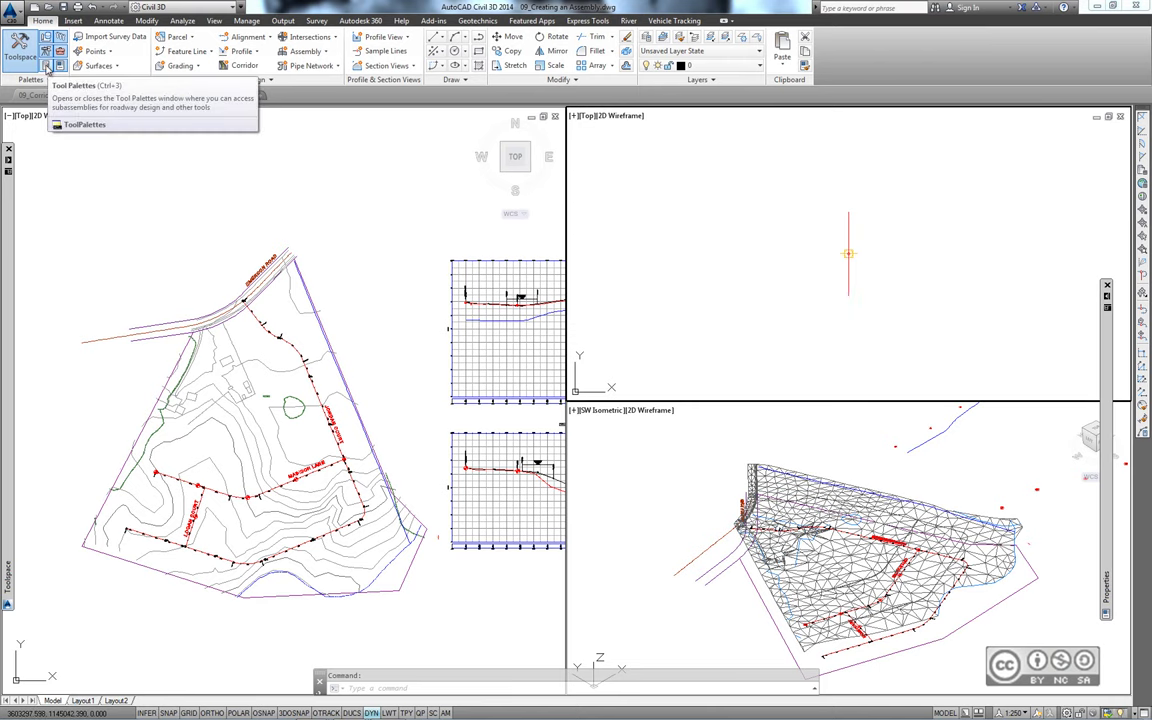
click(47, 67)
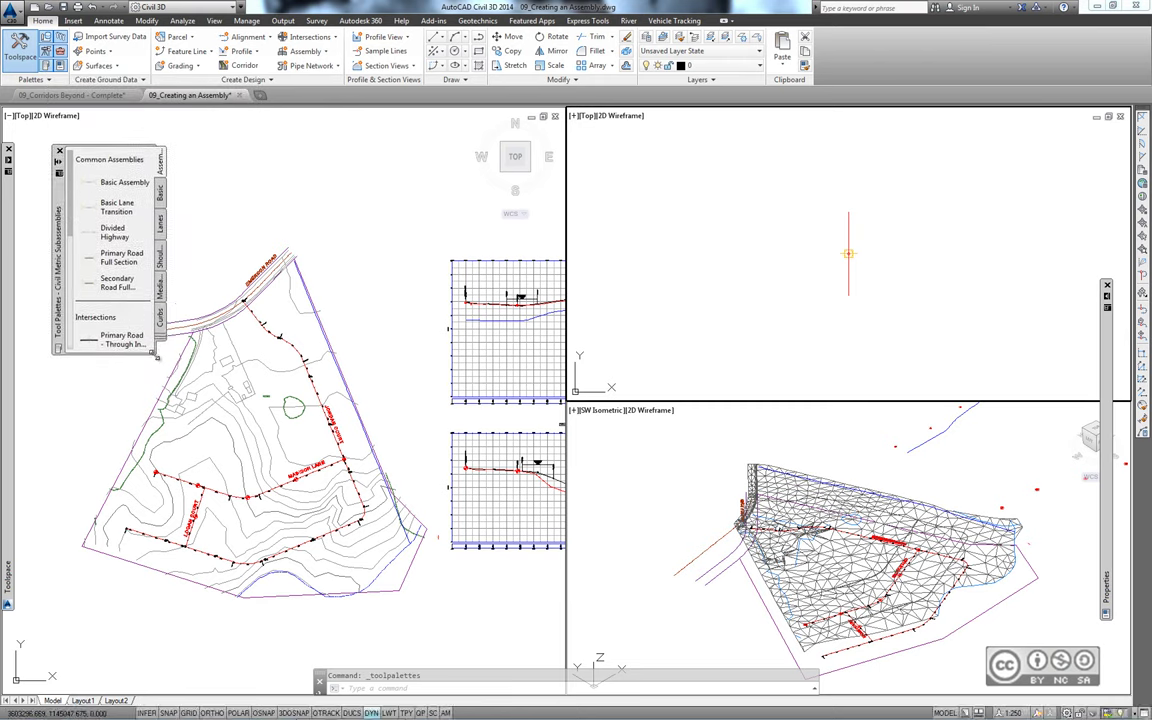
Enlarge the tool palettes window and switch to the Metric Basic Subassemblies palette.
mouse_move(150, 350)
mouse_down()
mouse_move(238, 520)
mouse_move(228, 535)
mouse_up()
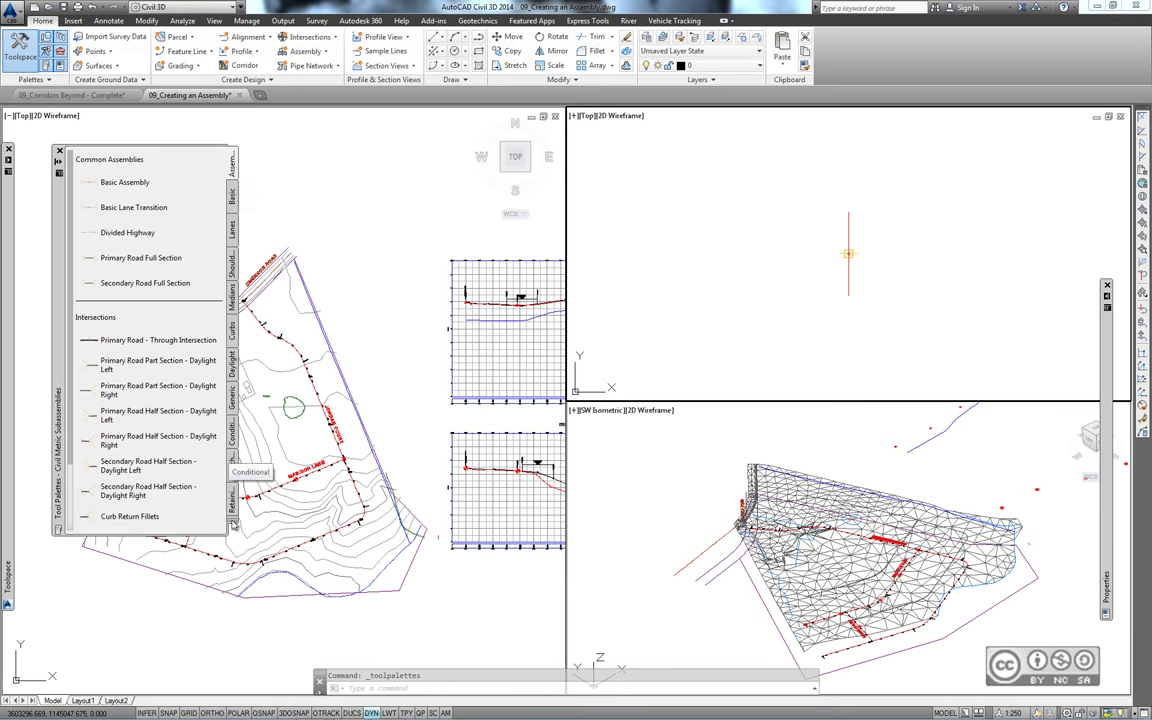
click(233, 524)
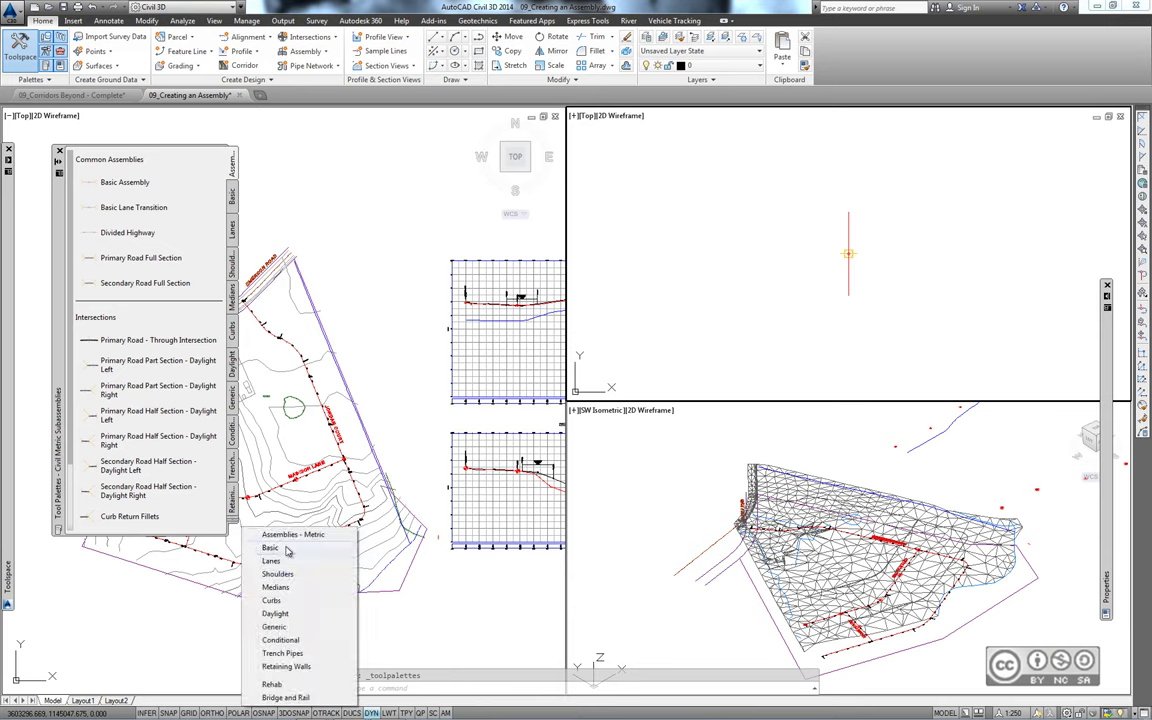
click(268, 547)
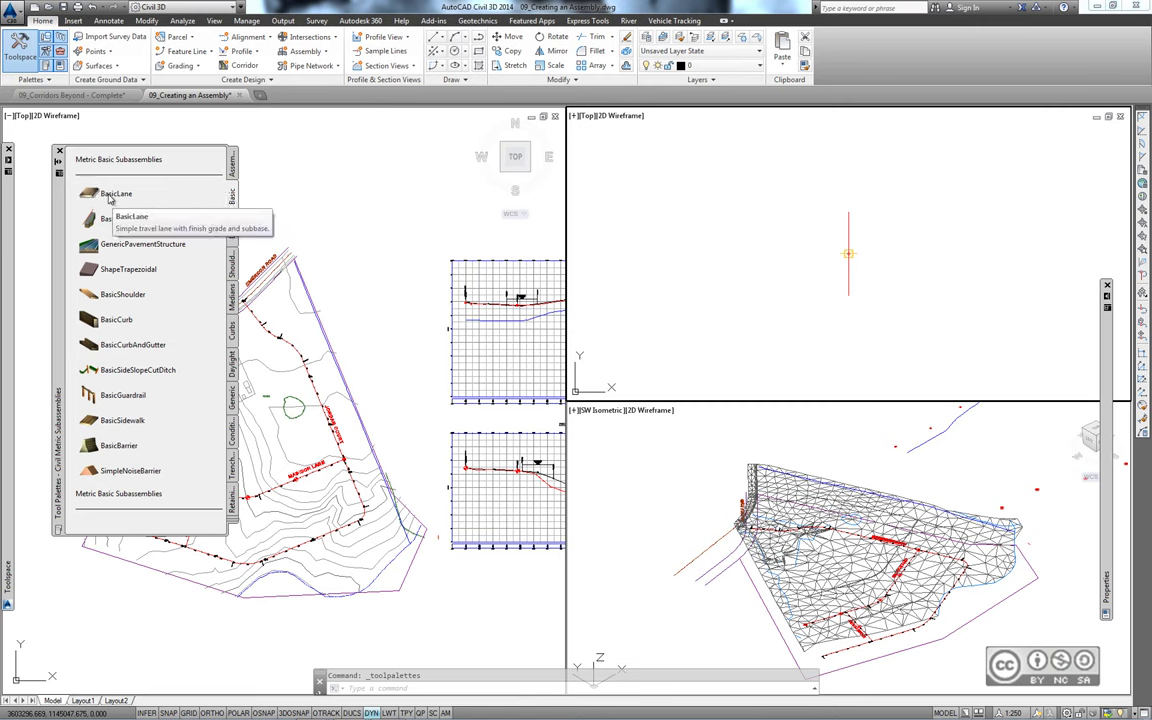
Attach a right-side BasicLane (3.600m wide, -2.00% slope) to the Subdivision Road baseline.
click(112, 194)
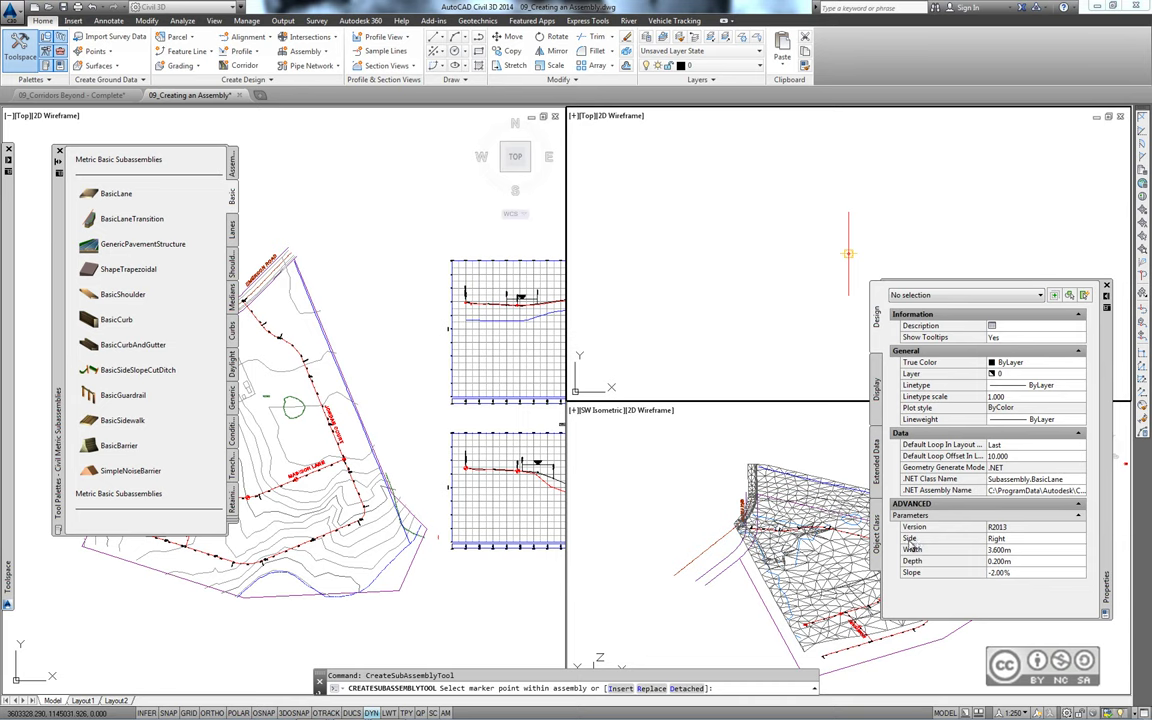
click(1019, 540)
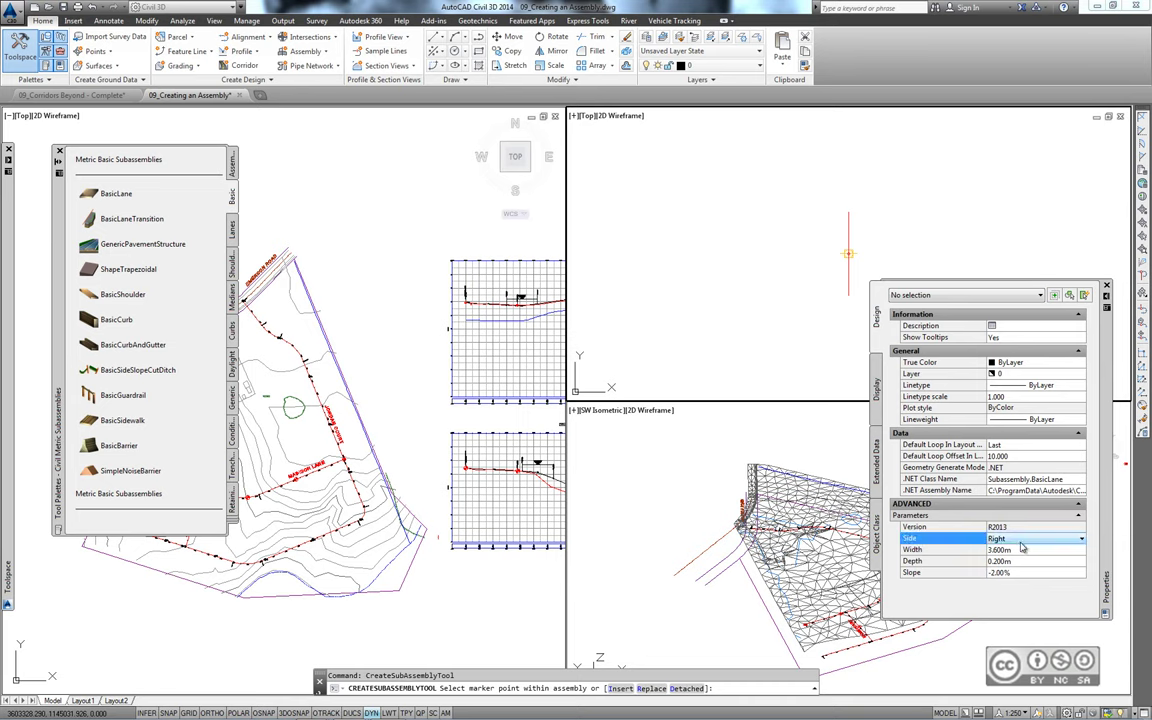
click(848, 253)
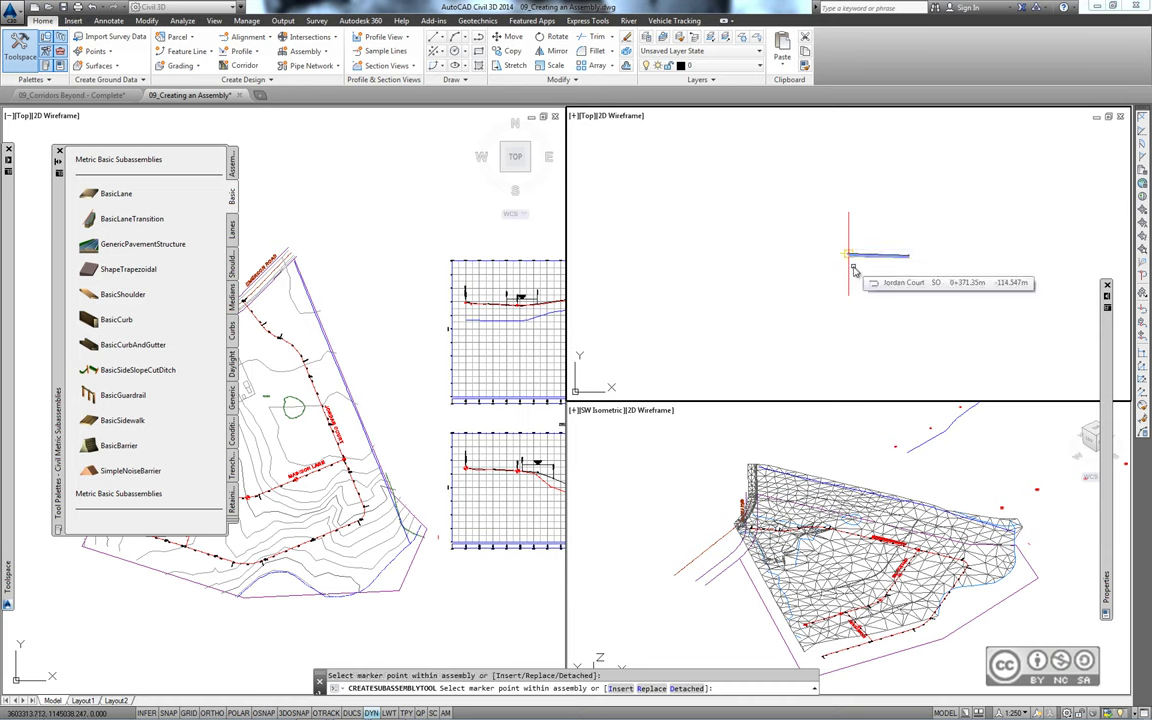
scroll(854, 271, up, 2)
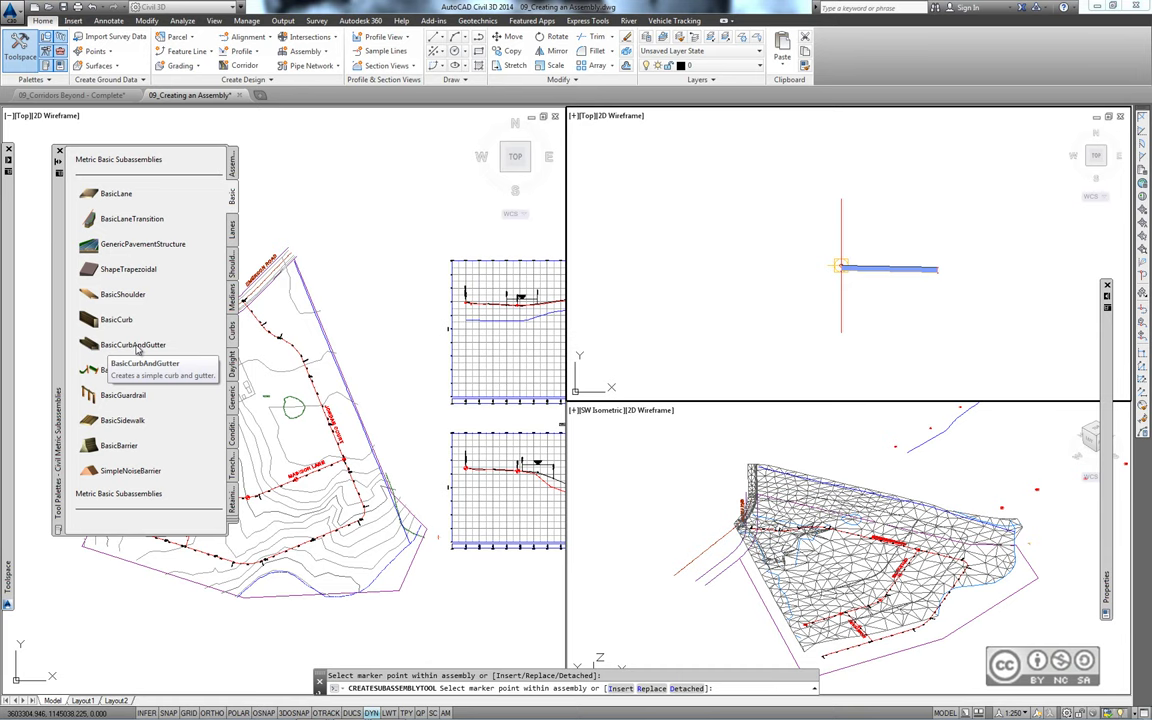
Place a BasicCurbAndGutter, after checking its curb height, at the right BasicLane's outer-edge marker.
click(137, 349)
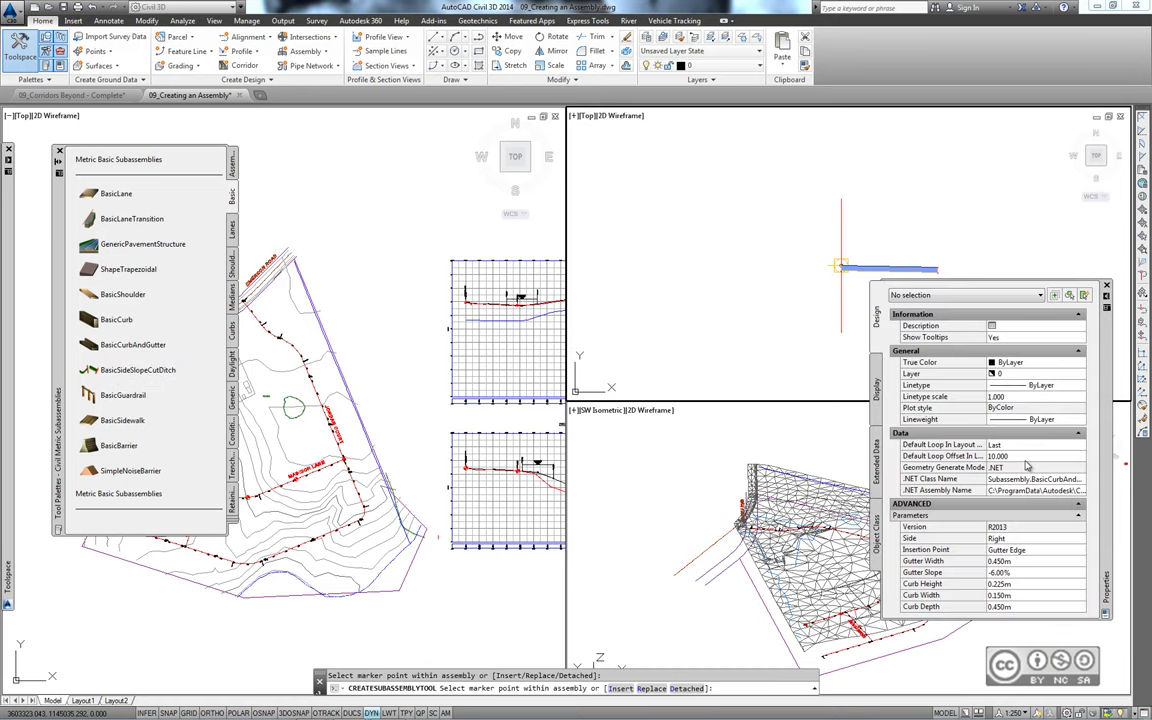
click(1018, 583)
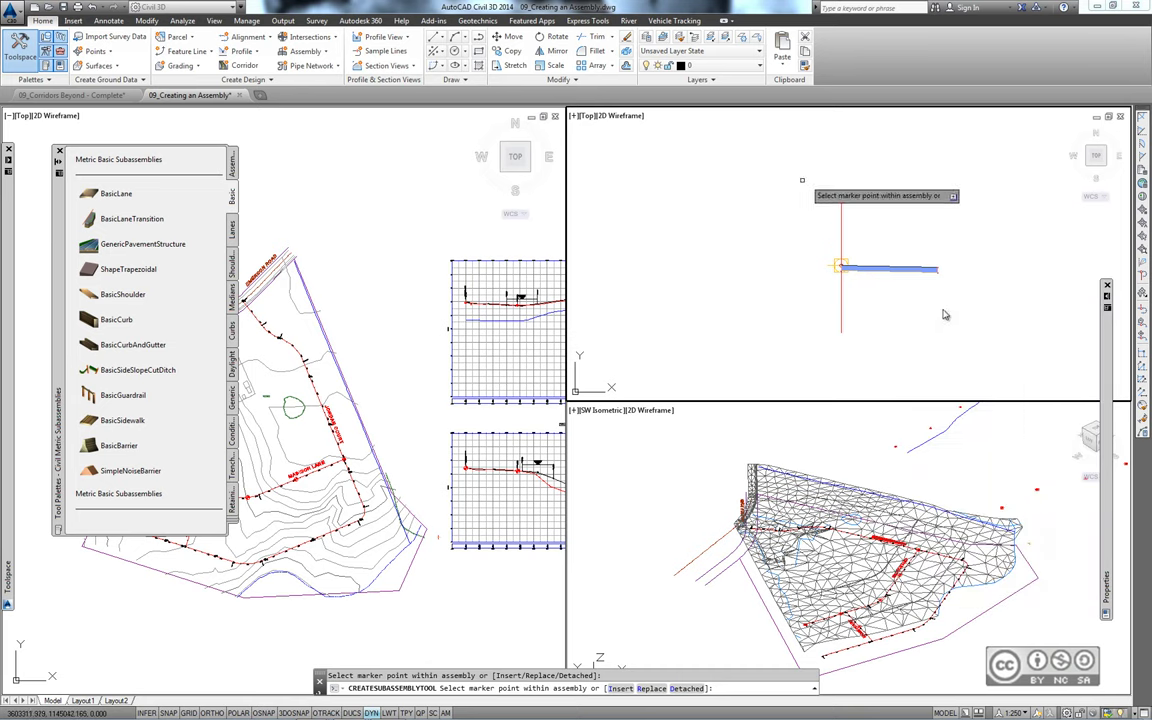
scroll(942, 285, up, 2)
scroll(942, 277, up, 3)
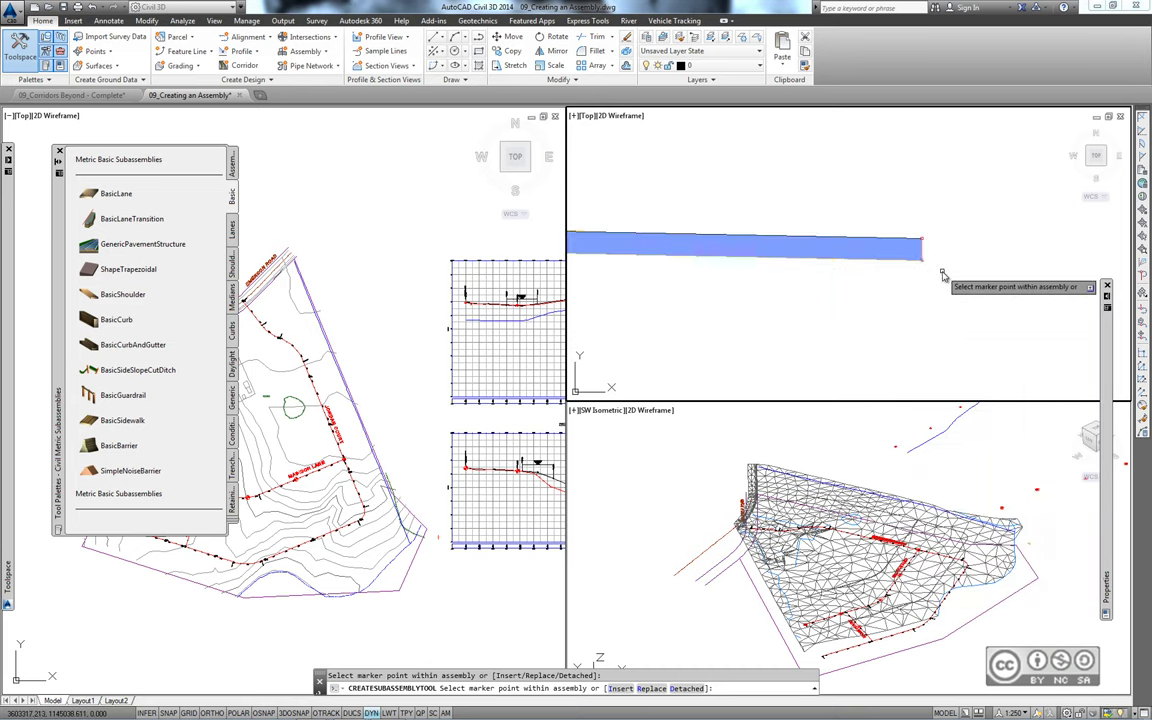
scroll(942, 277, down, 2)
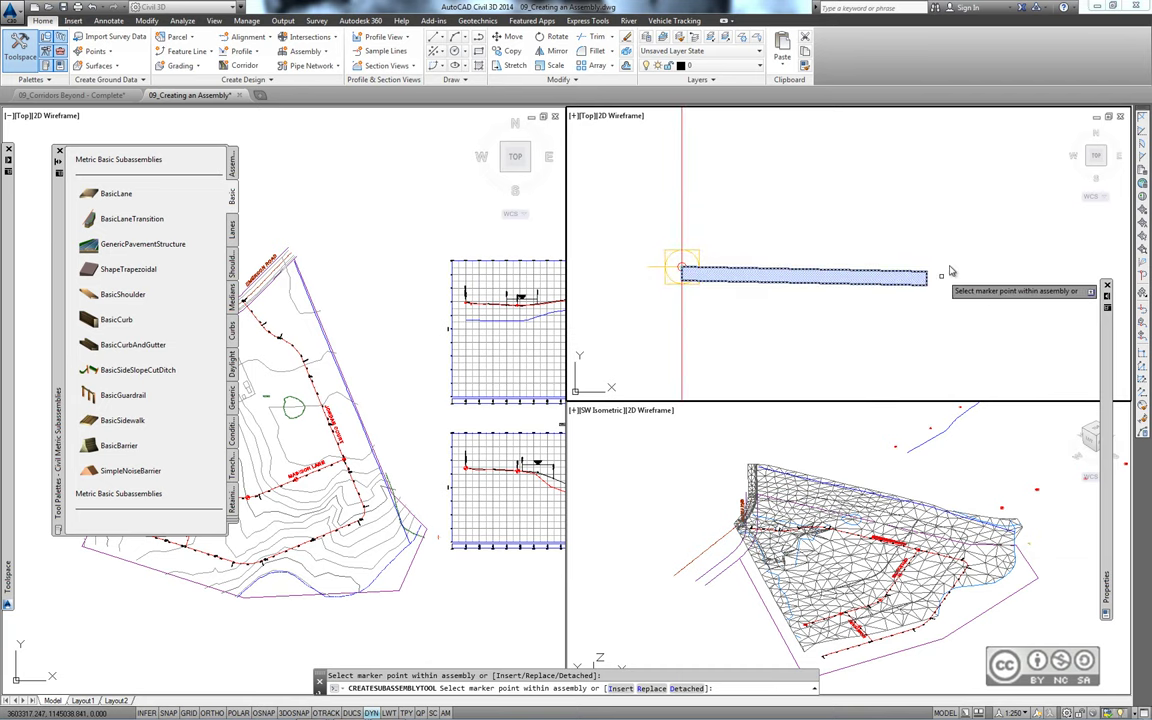
scroll(951, 303, up, 1)
scroll(950, 308, up, 2)
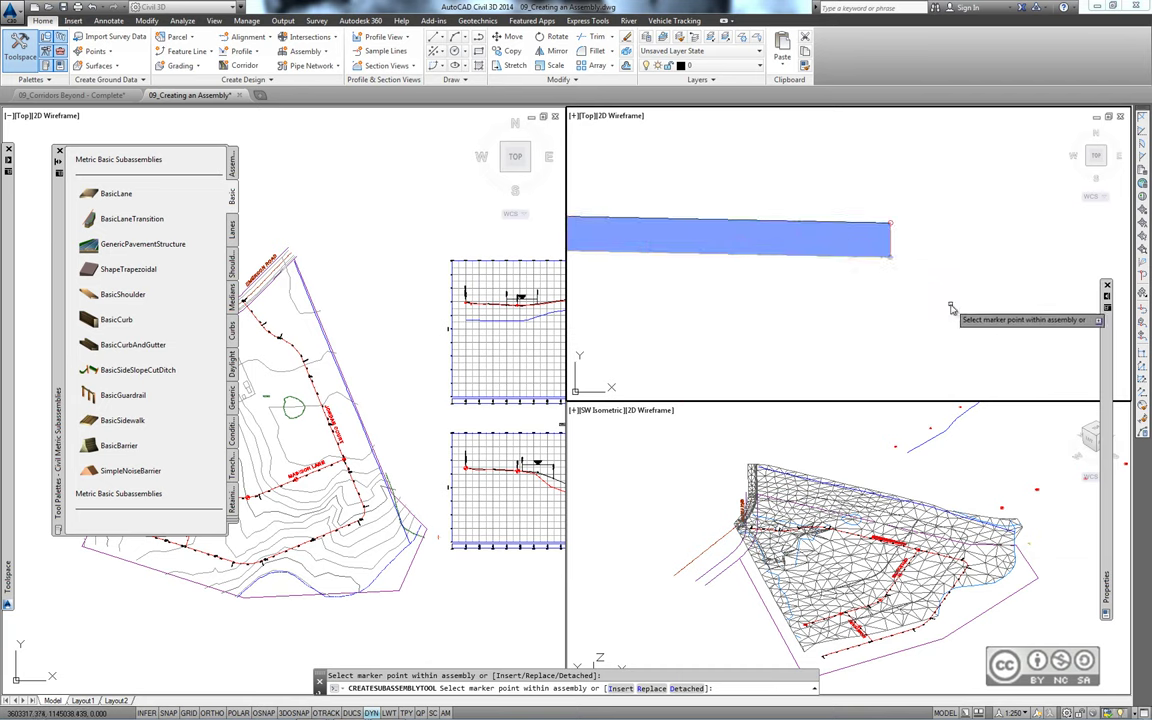
scroll(951, 307, up, 1)
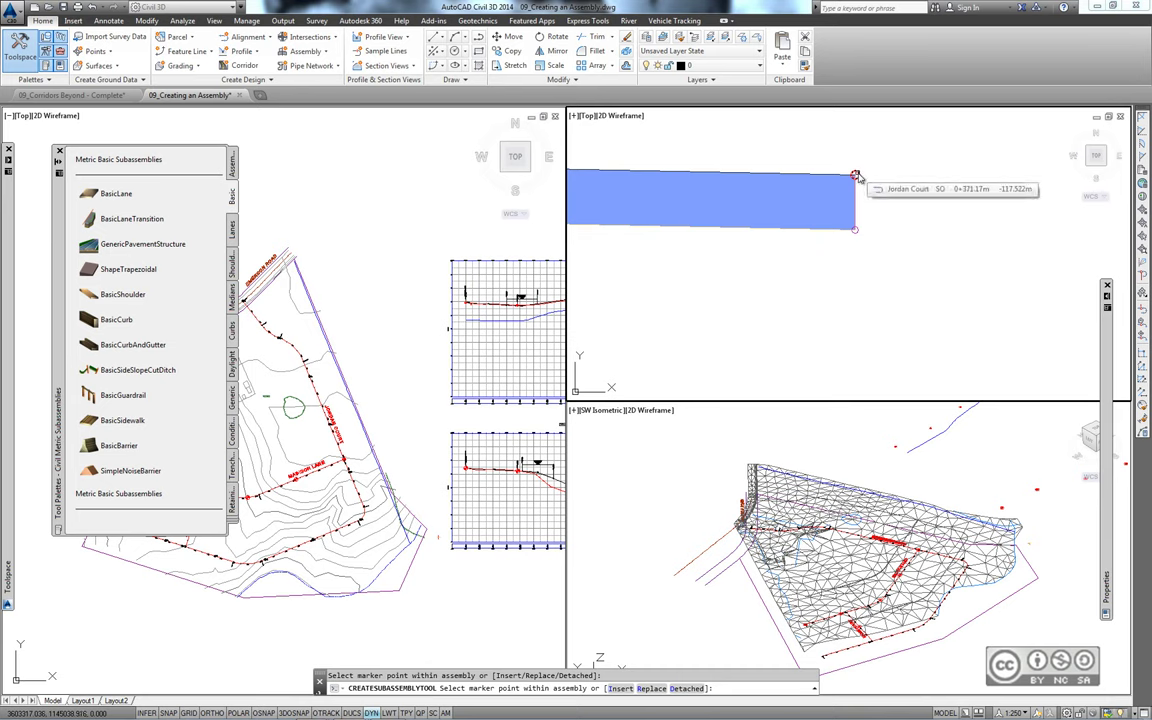
click(855, 176)
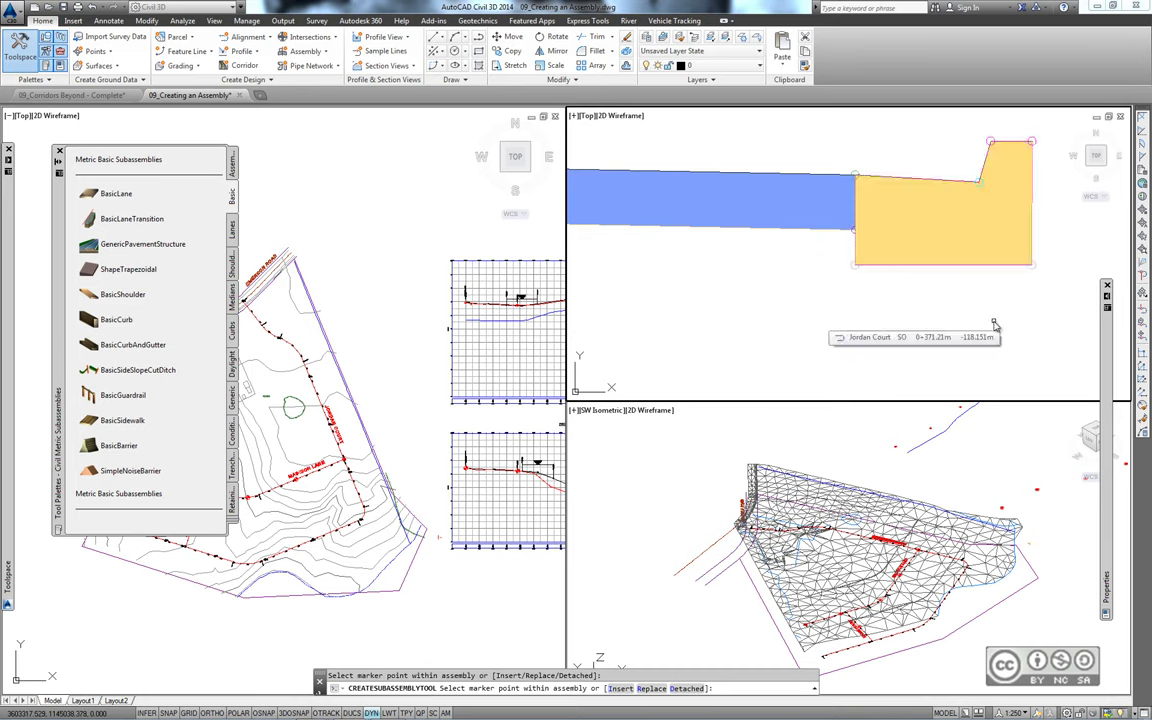
scroll(885, 300, down, 5)
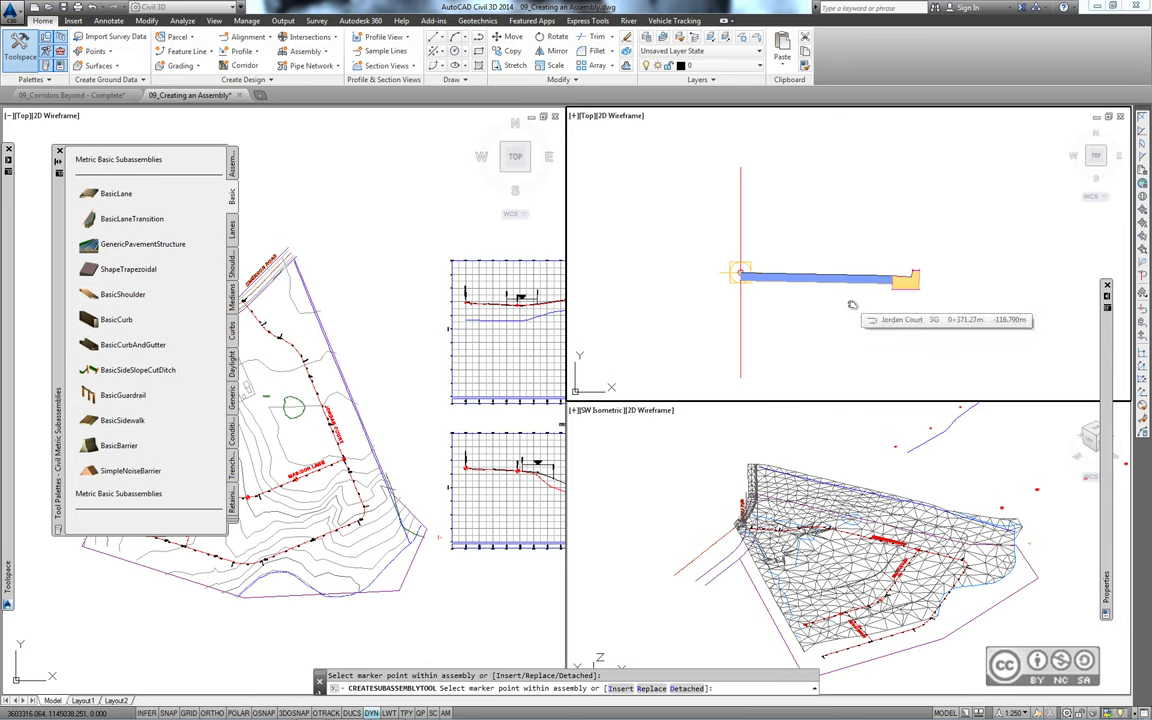
Mirror the right lane and curb-and-gutter across the Subdivision Road baseline to the left side.
key(Escape)
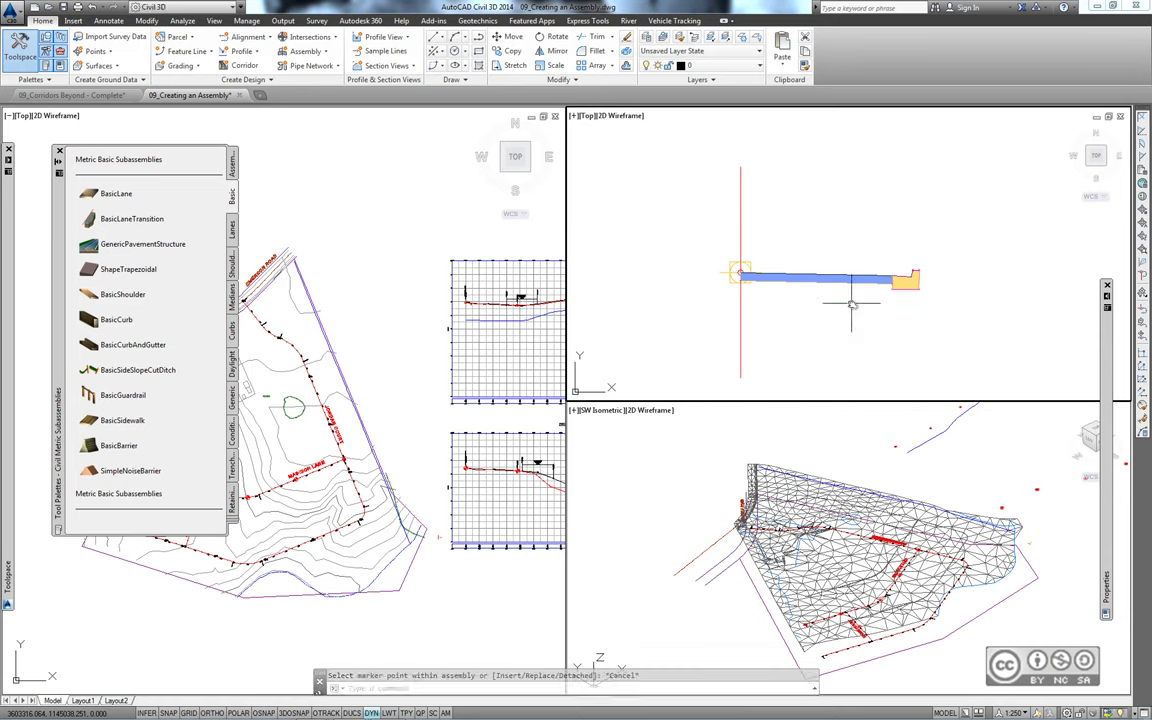
click(965, 325)
click(735, 237)
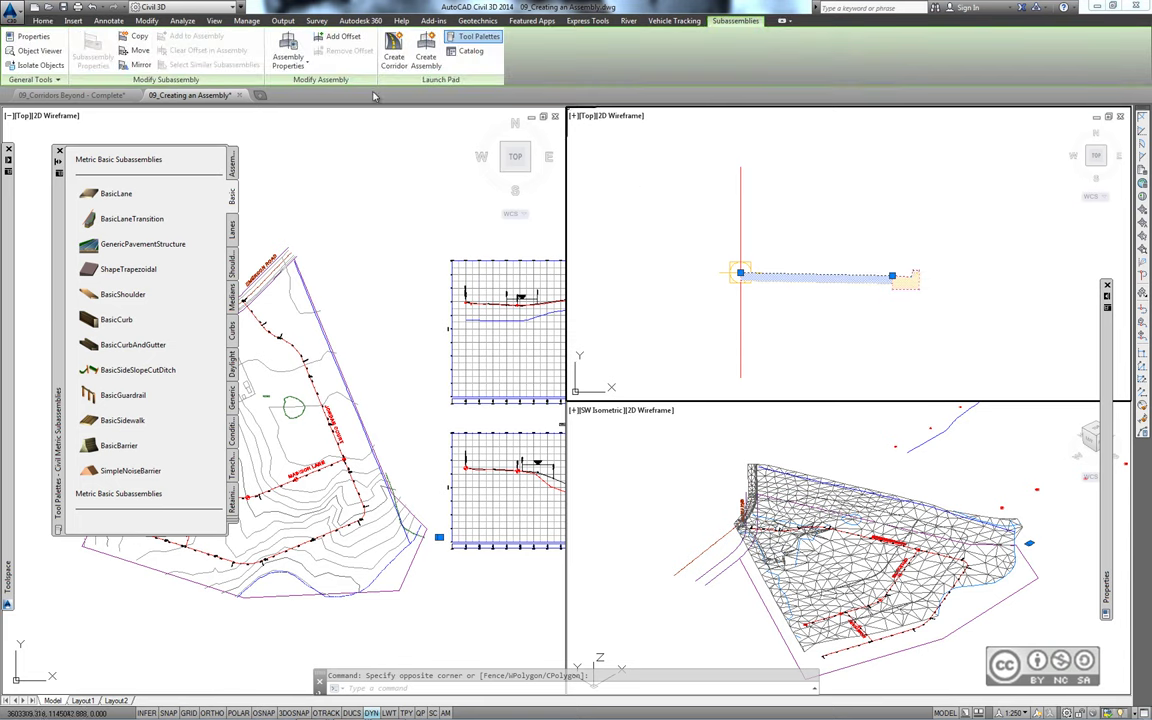
click(141, 66)
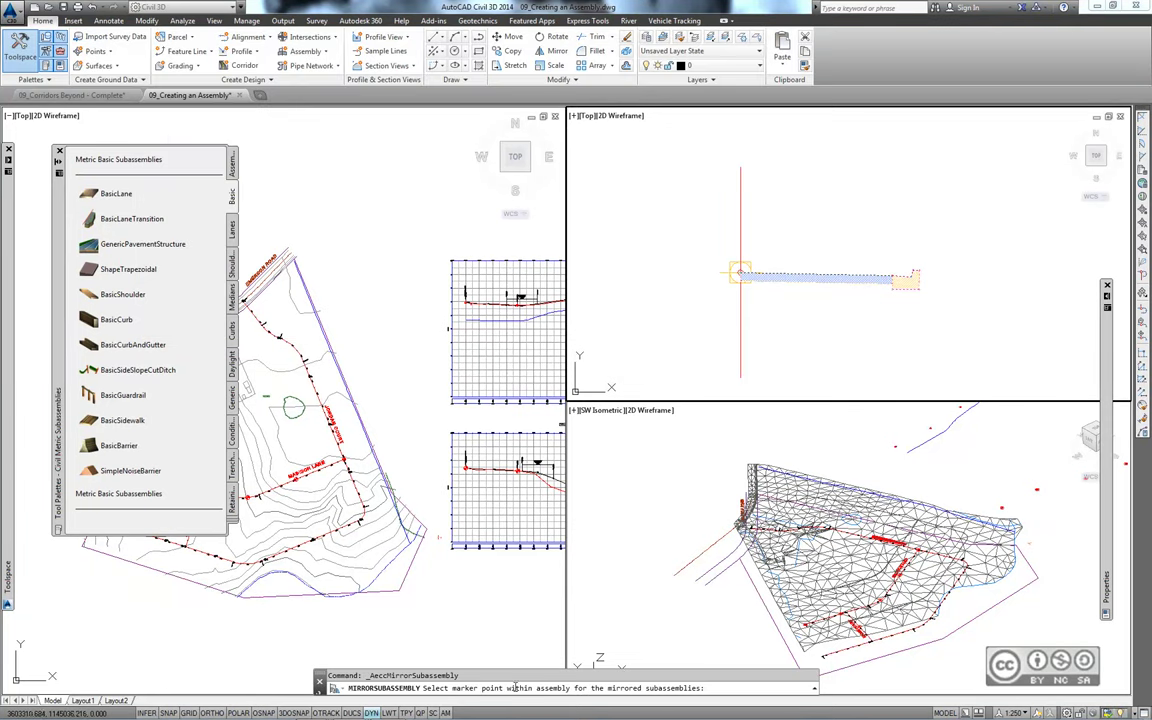
click(740, 272)
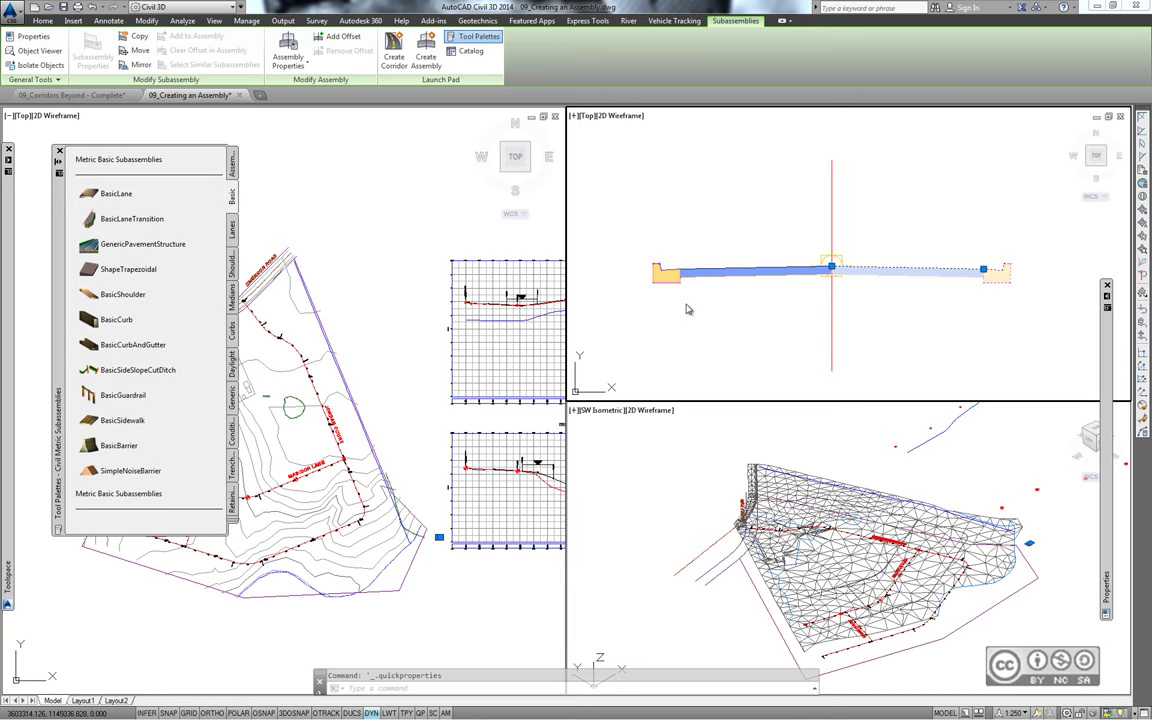
Pan and zoom the Top view to frame the full two-sided assembly, including the left curb.
middle_drag(665, 291, 738, 303)
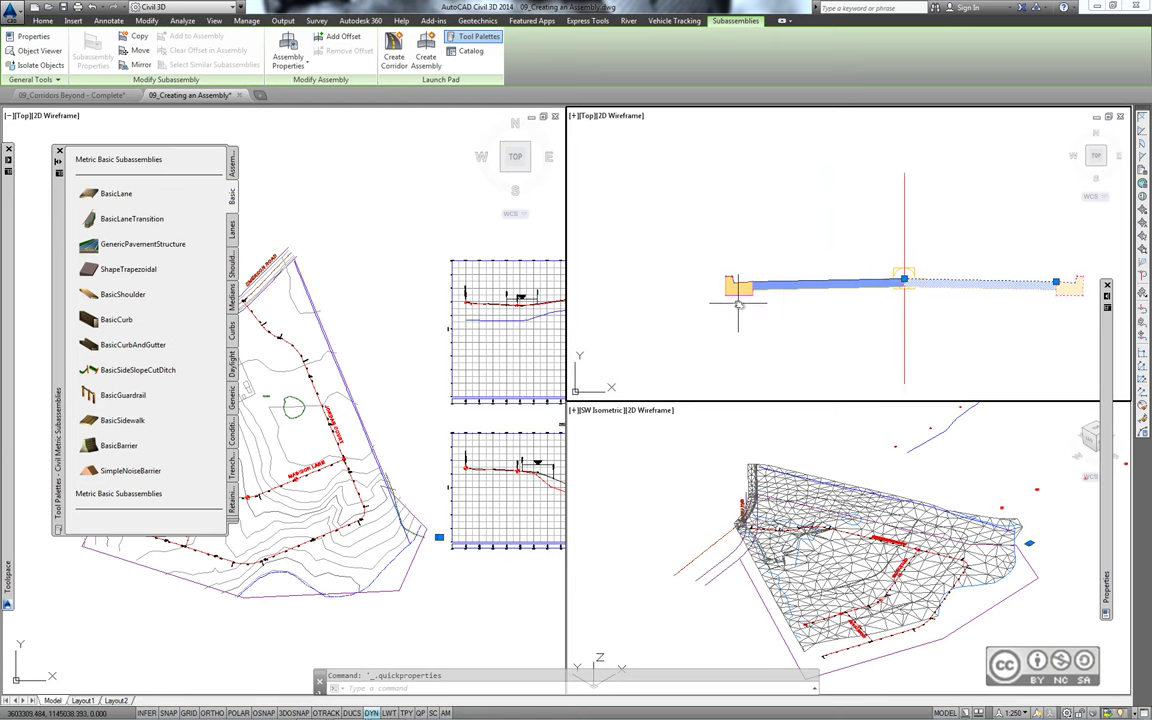
scroll(755, 320, up, 2)
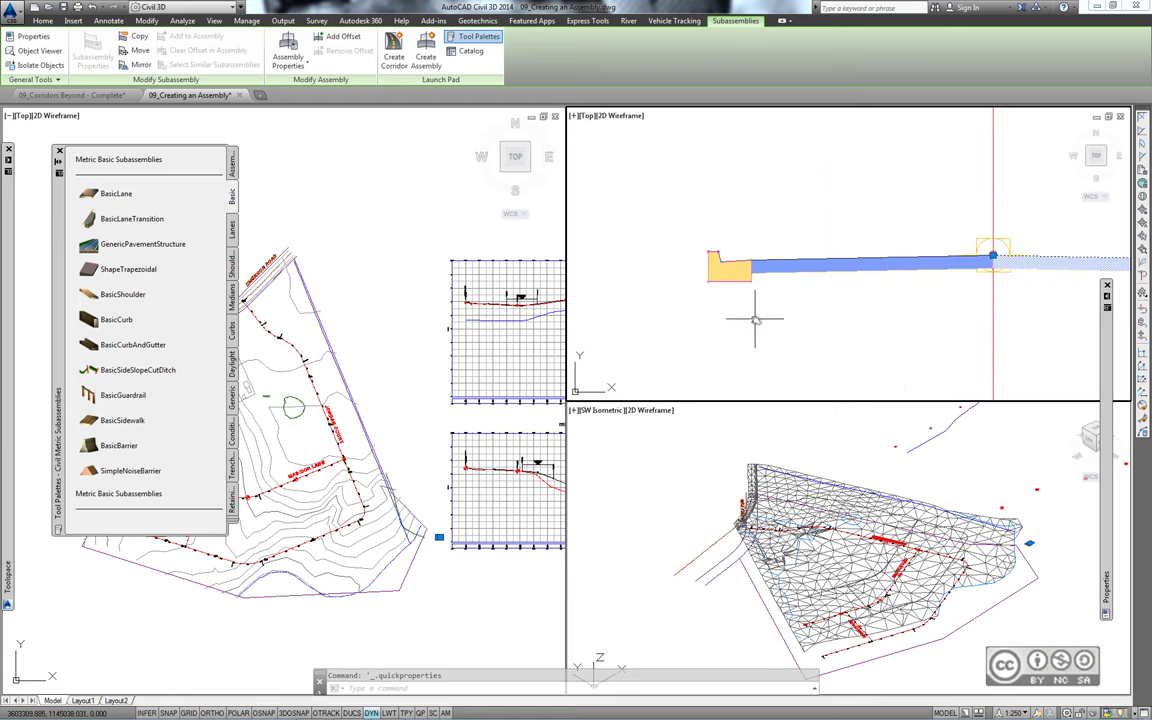
scroll(746, 324, up, 2)
scroll(728, 265, up, 2)
scroll(710, 262, up, 1)
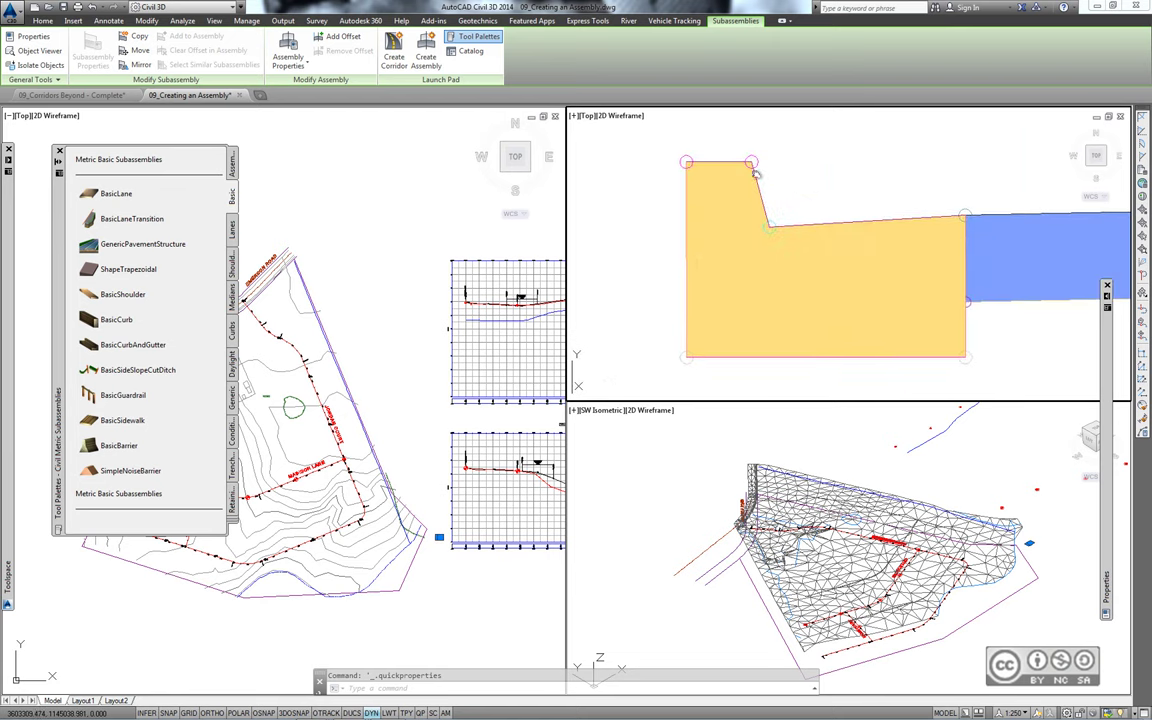
middle_drag(755, 174, 695, 168)
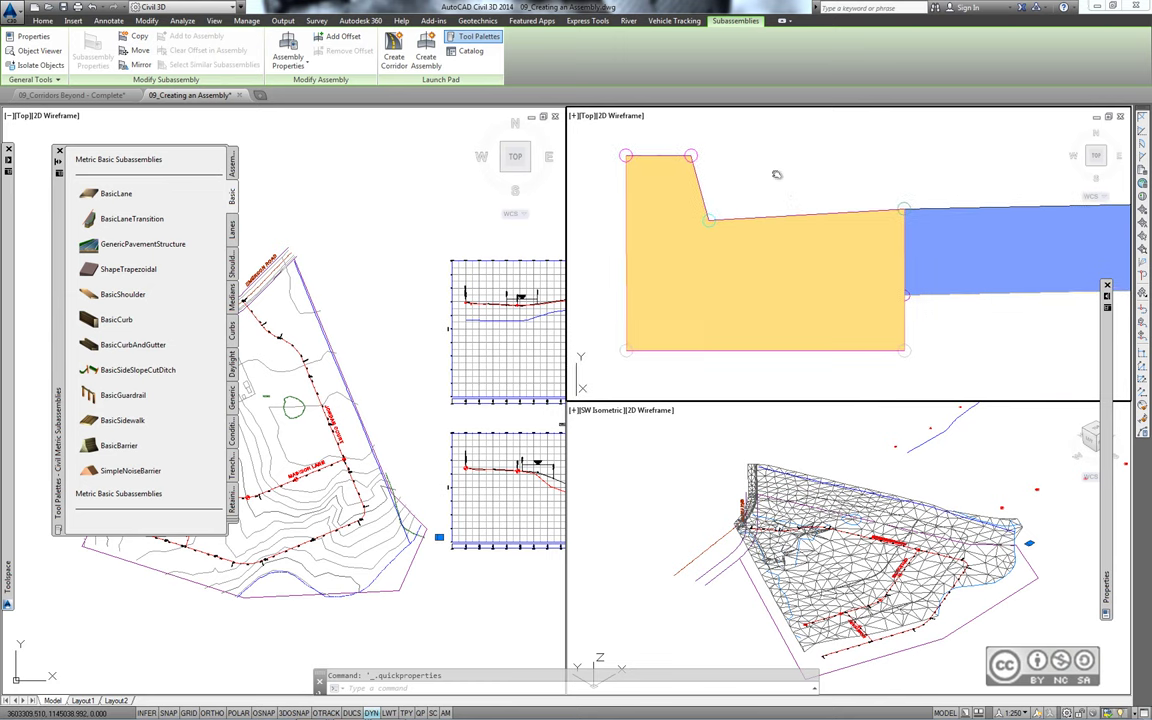
middle_drag(776, 174, 795, 161)
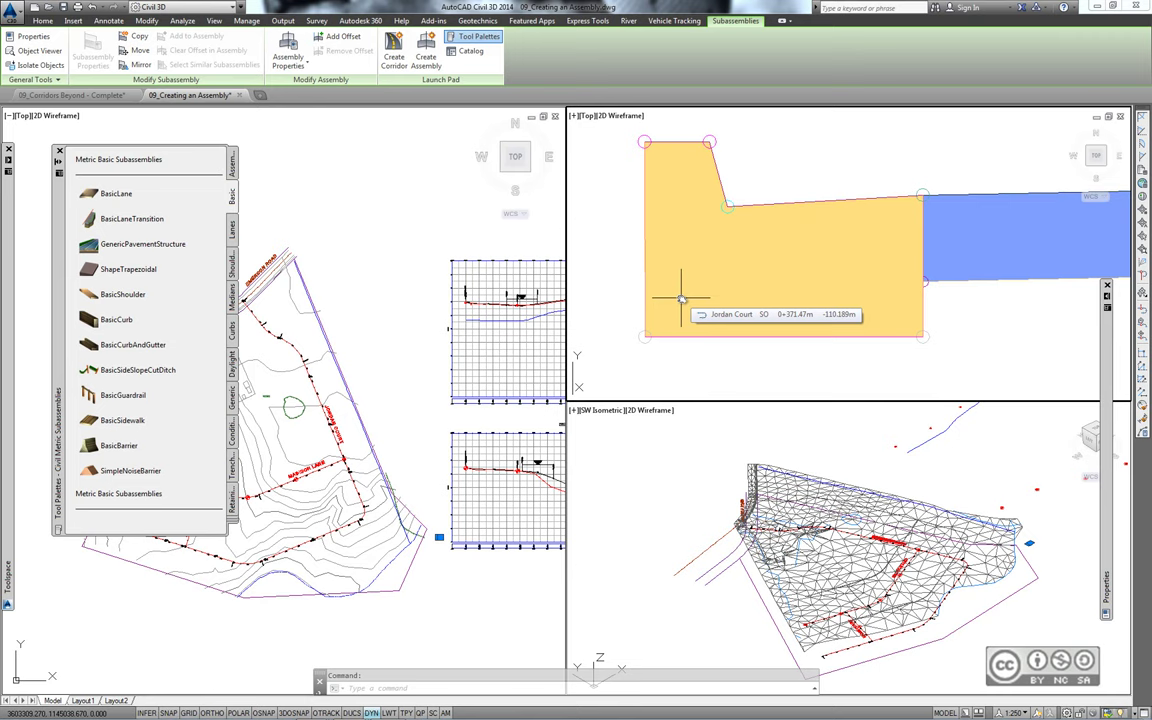
scroll(681, 298, down, 5)
click(744, 316)
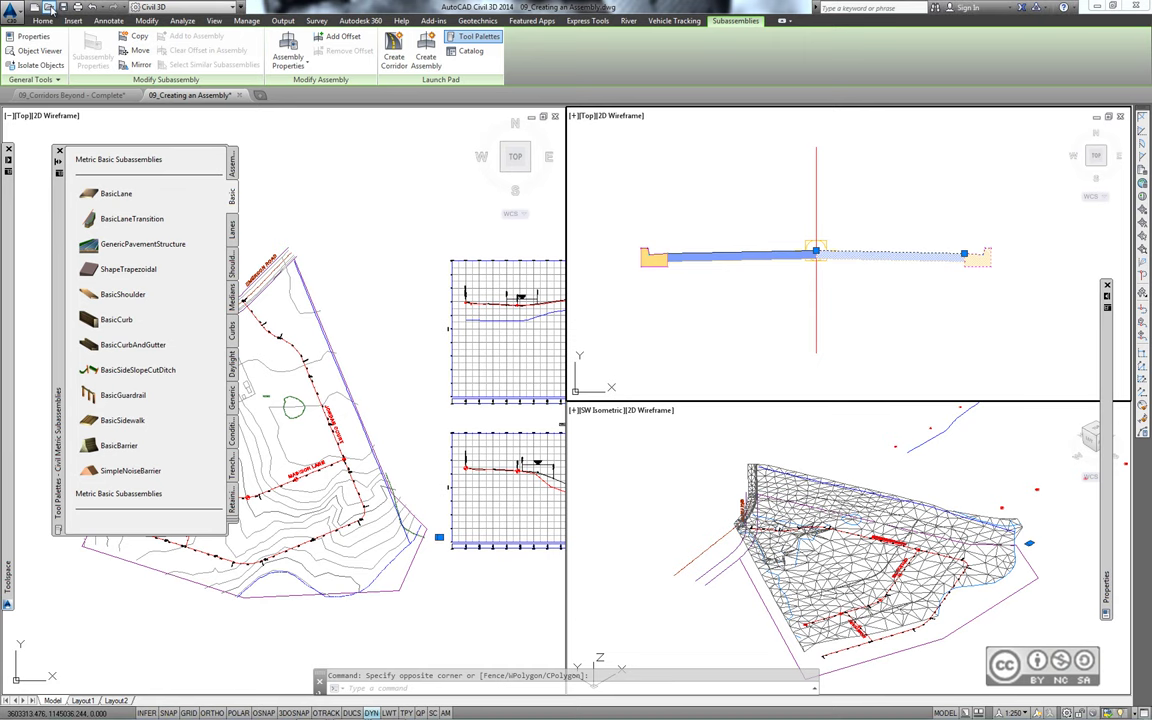
Open the drawing 09_Creating a Corridor.dwg from the Quick Access Toolbar.
click(48, 7)
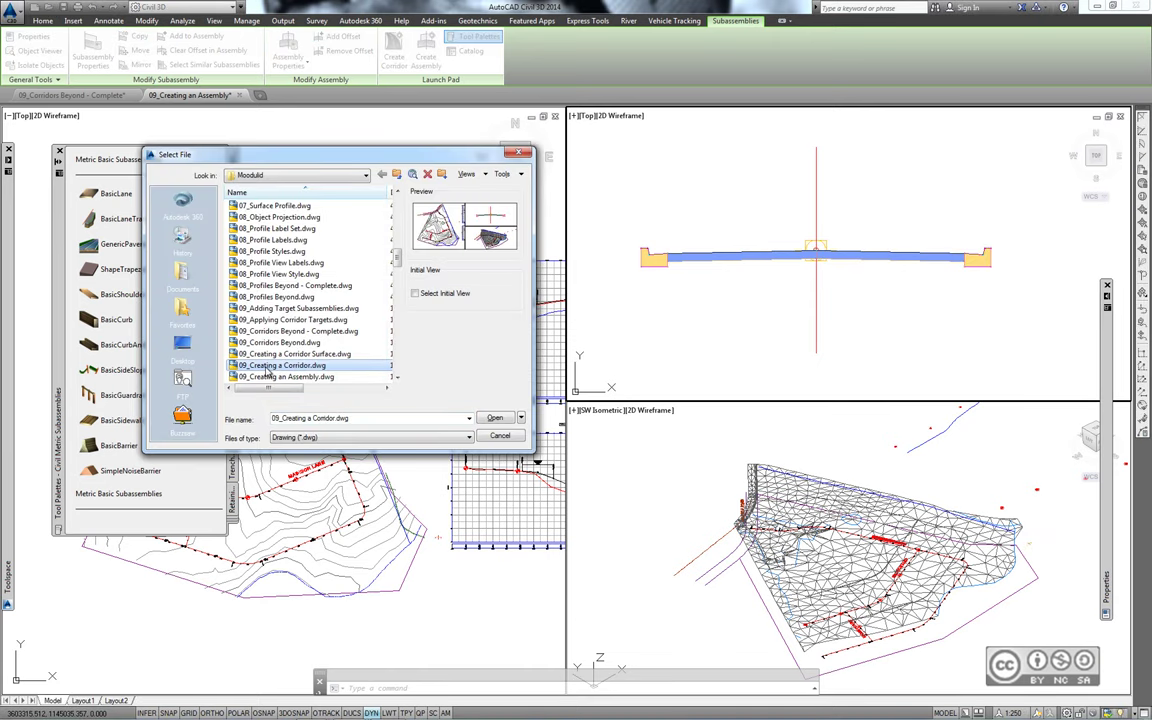
click(493, 418)
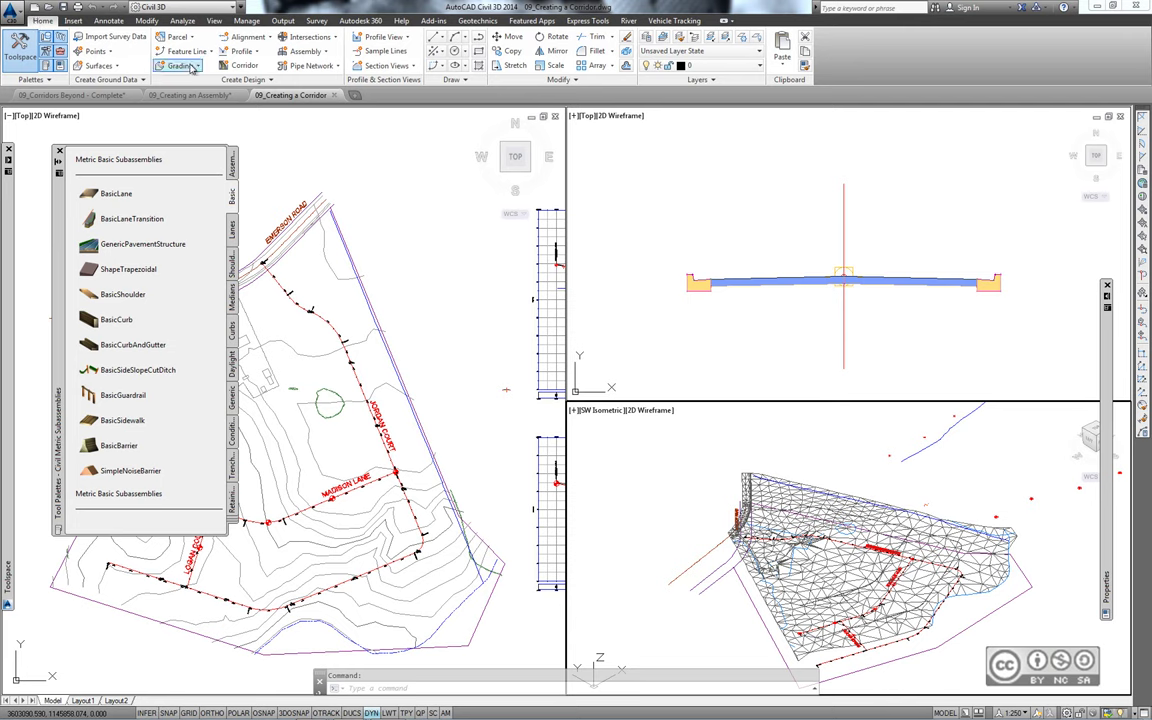
Create corridor 'Jordan Court' with the Jordan Court FGCL profile and Subdivision Road assembly, skipping baseline setup.
click(245, 66)
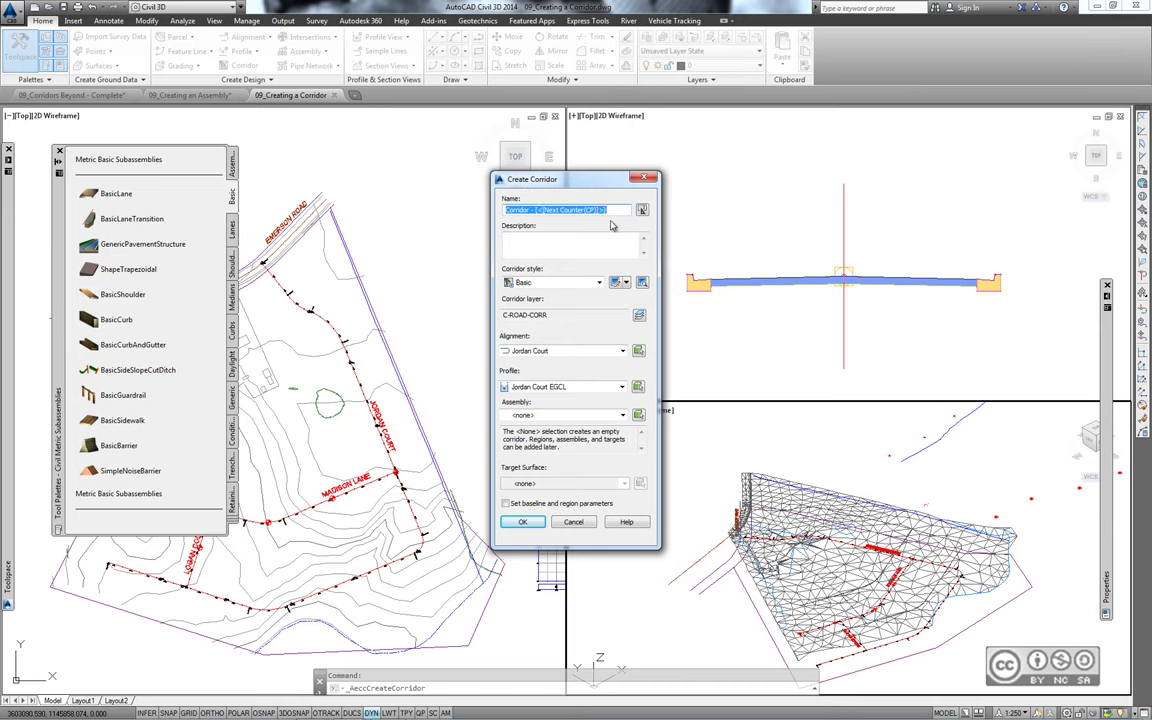
text(Jorda)
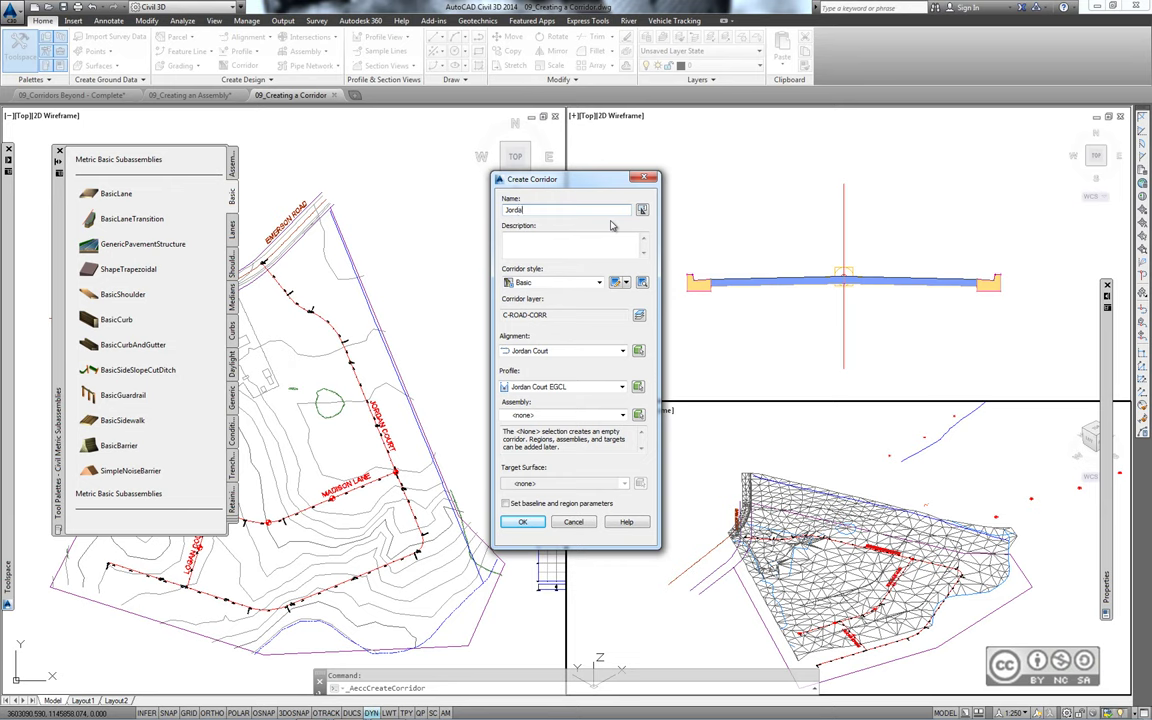
text(n )
text(Court)
click(560, 351)
click(560, 362)
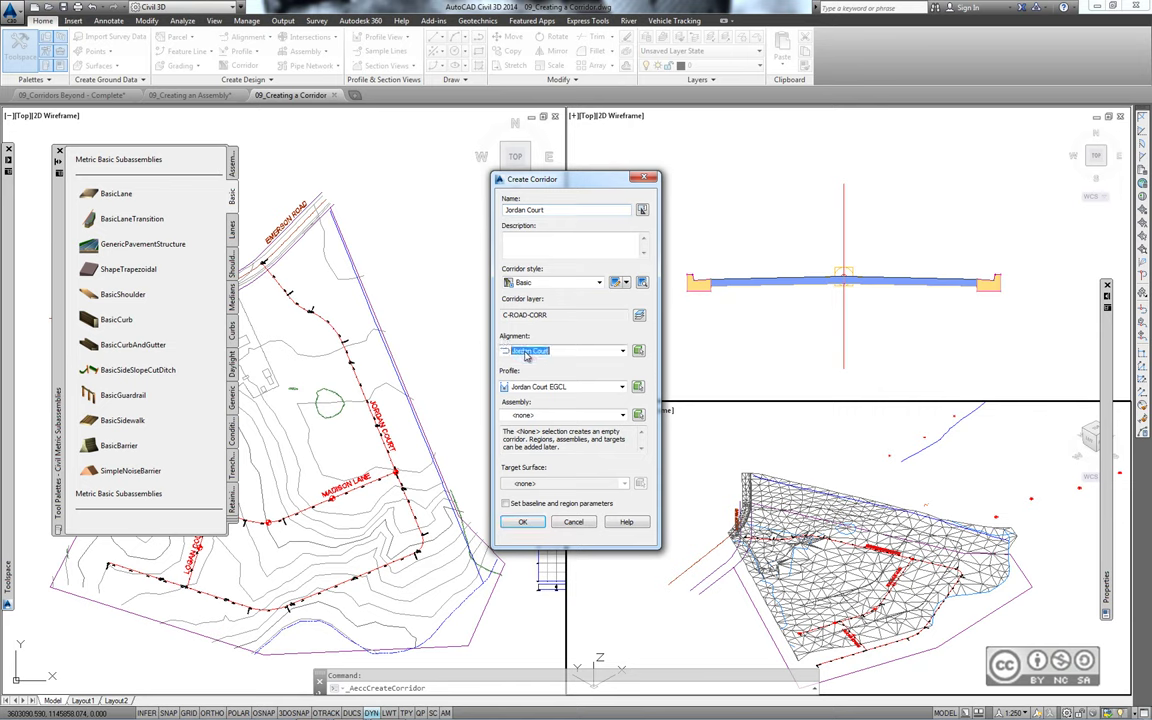
click(587, 391)
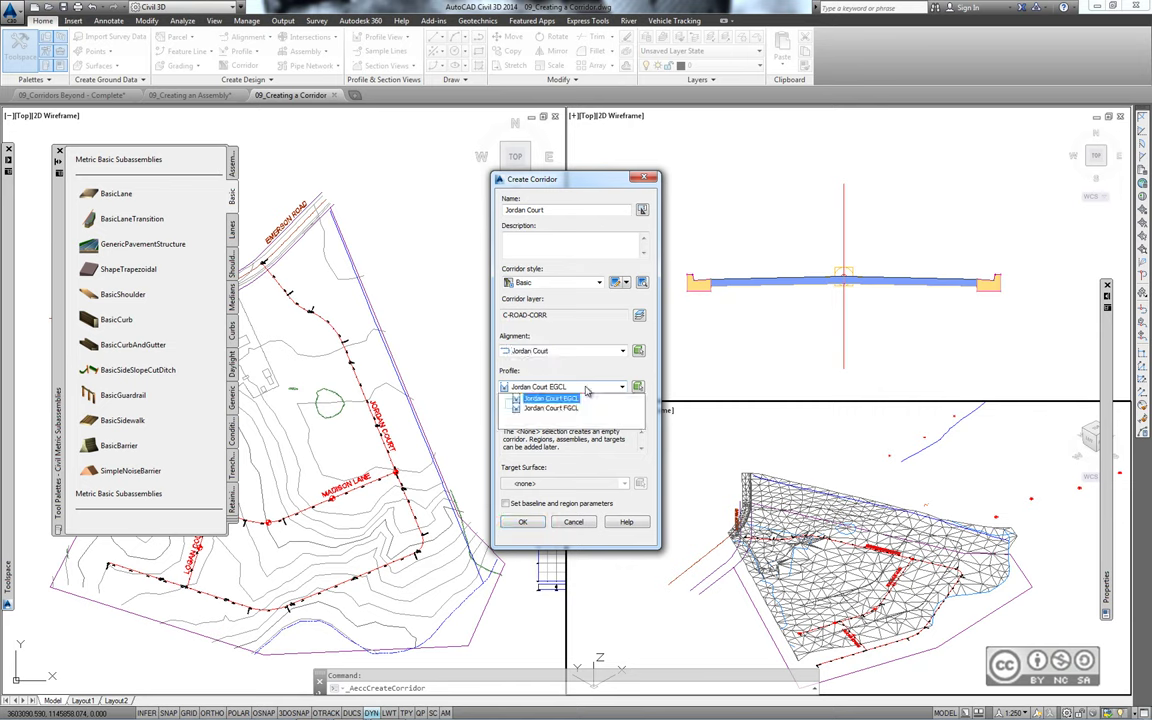
click(568, 410)
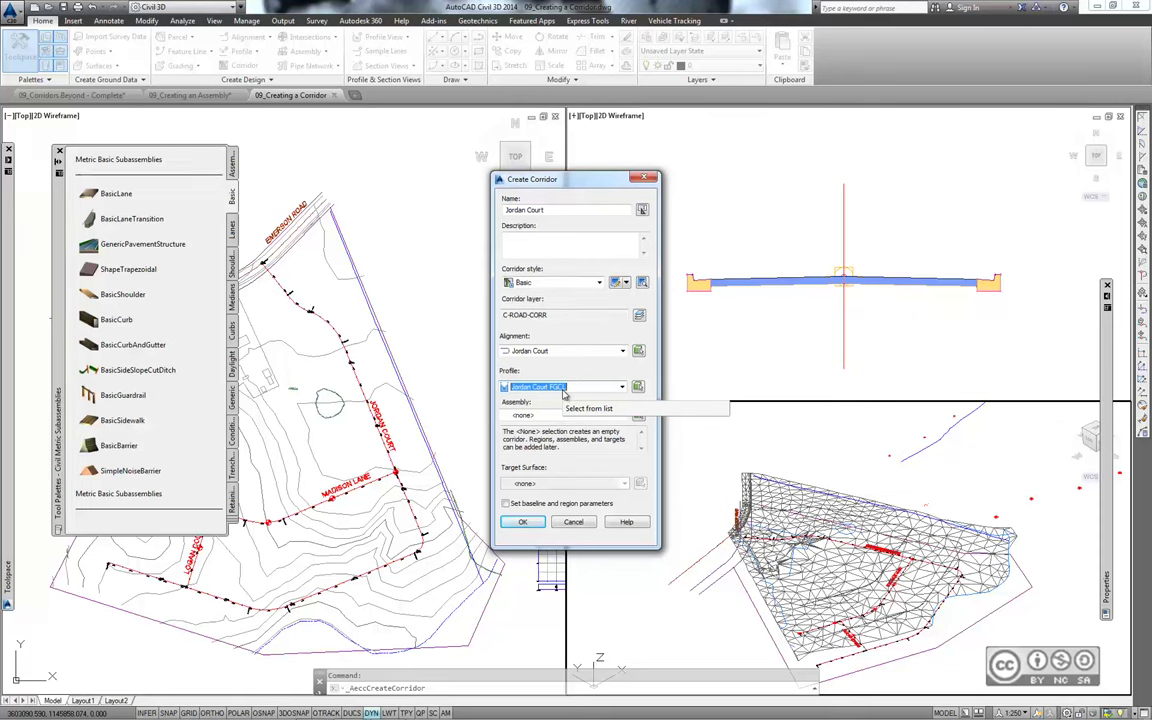
click(541, 415)
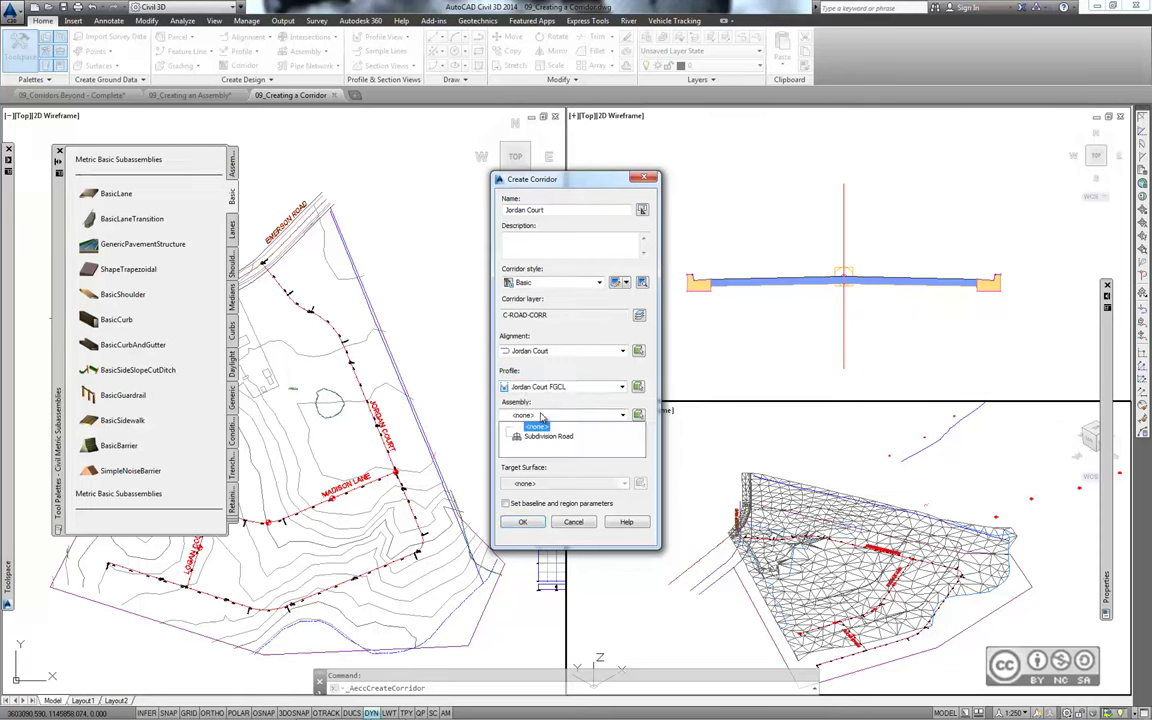
click(548, 436)
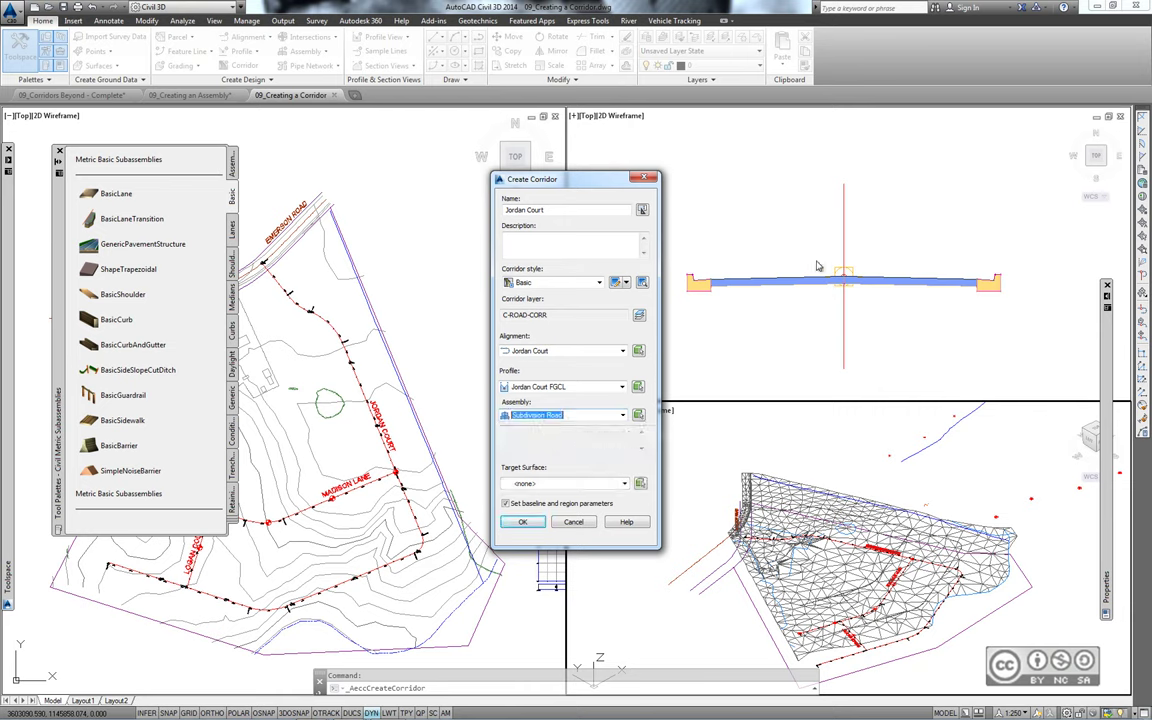
click(520, 506)
click(522, 522)
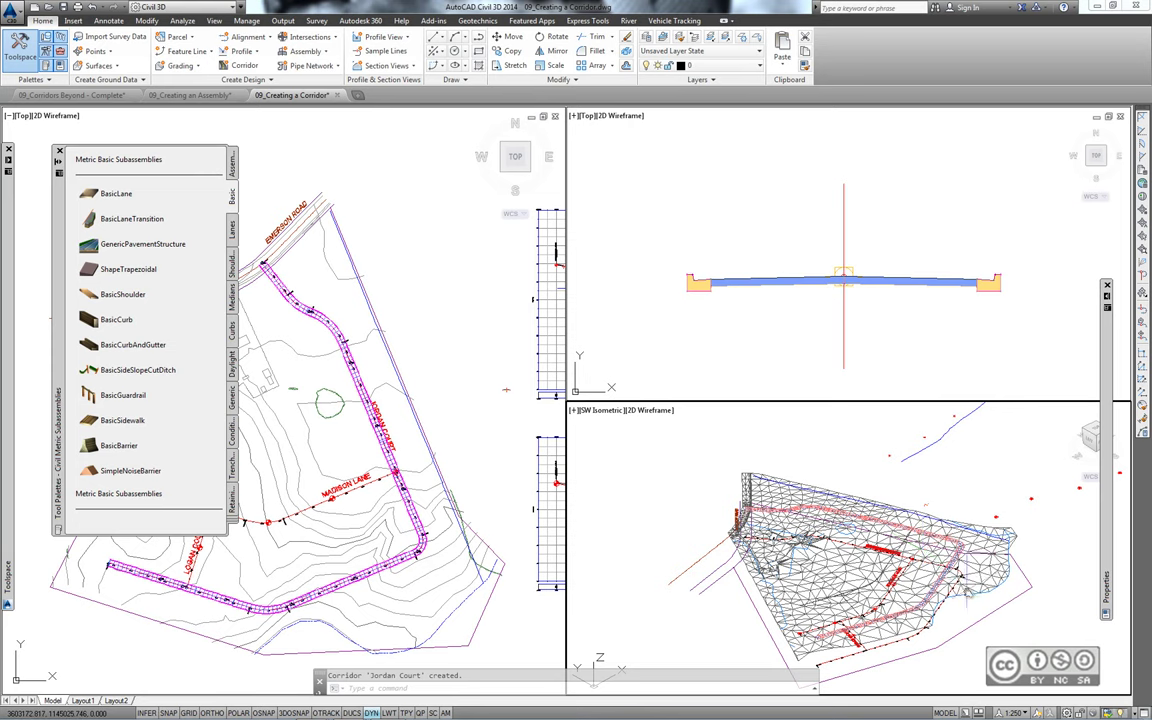
Zoom in on the Jordan Court corridor in the isometric view and select it to see its properties.
scroll(803, 553, up, 2)
scroll(803, 553, up, 3)
scroll(803, 553, up, 2)
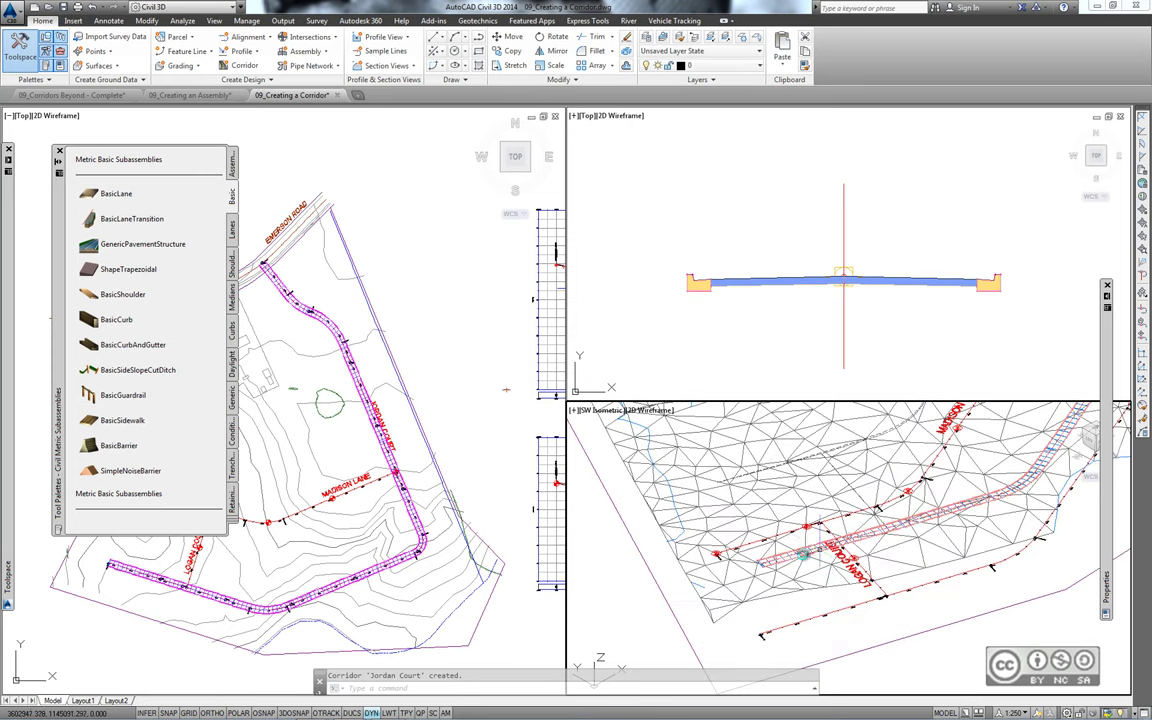
scroll(803, 555, up, 2)
scroll(803, 555, up, 2)
scroll(735, 575, down, 1)
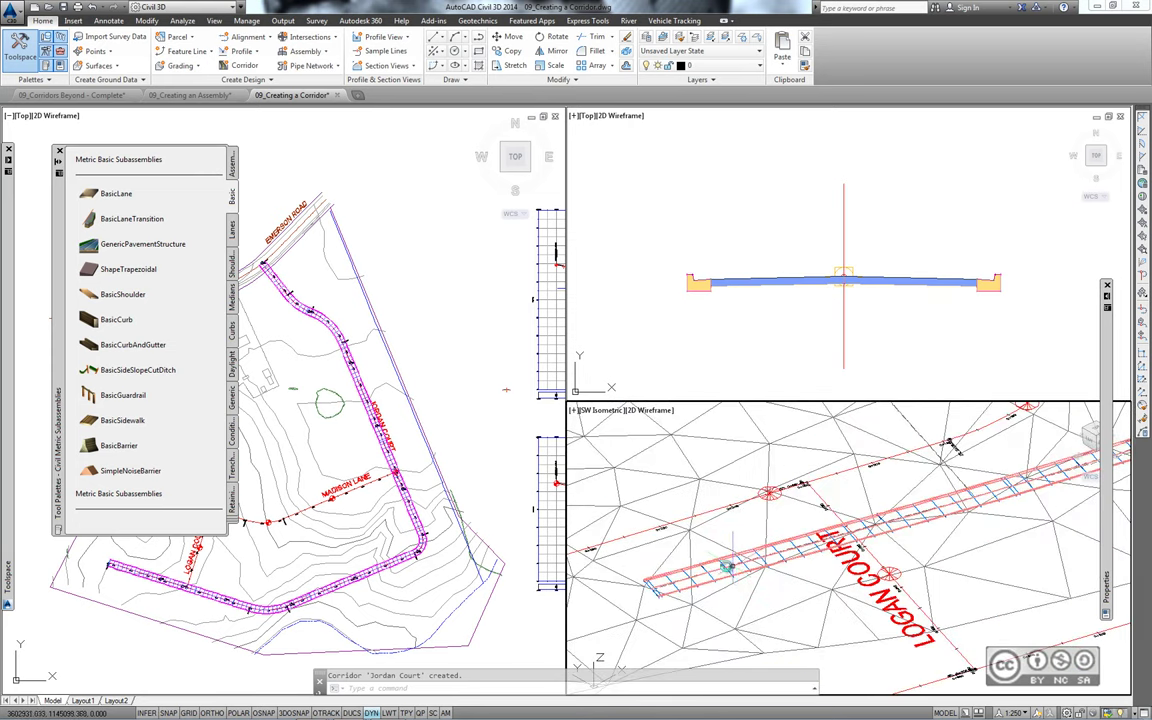
click(656, 520)
double_click(677, 519)
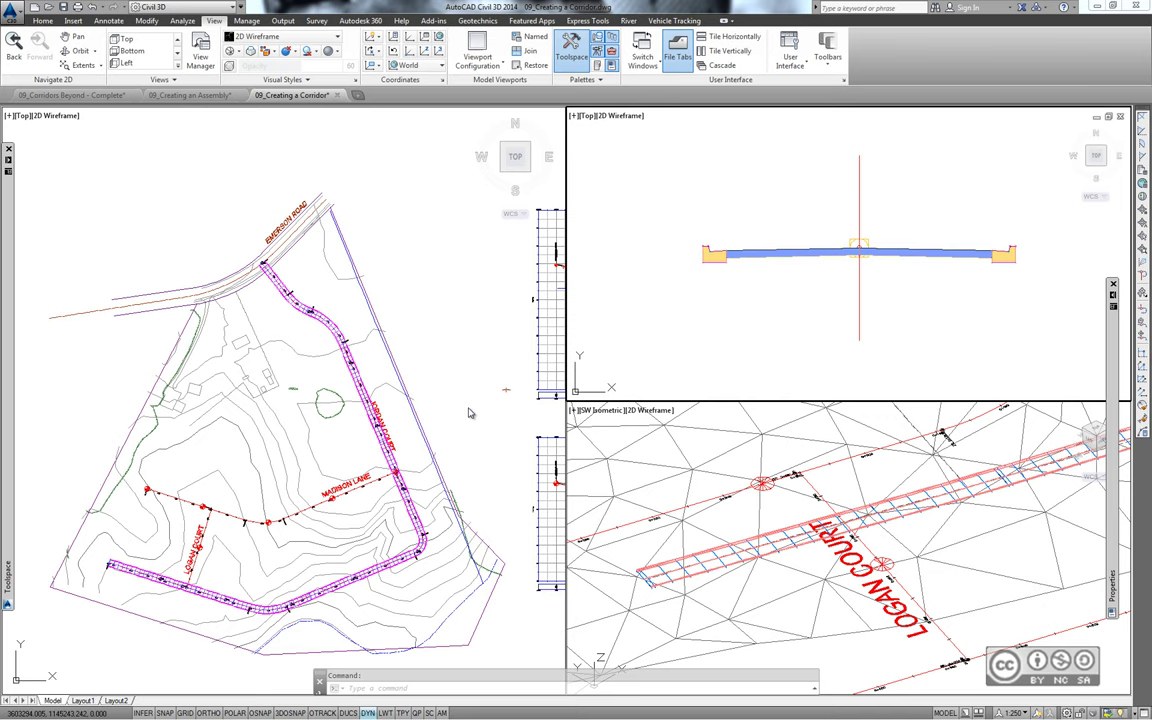
click(45, 93)
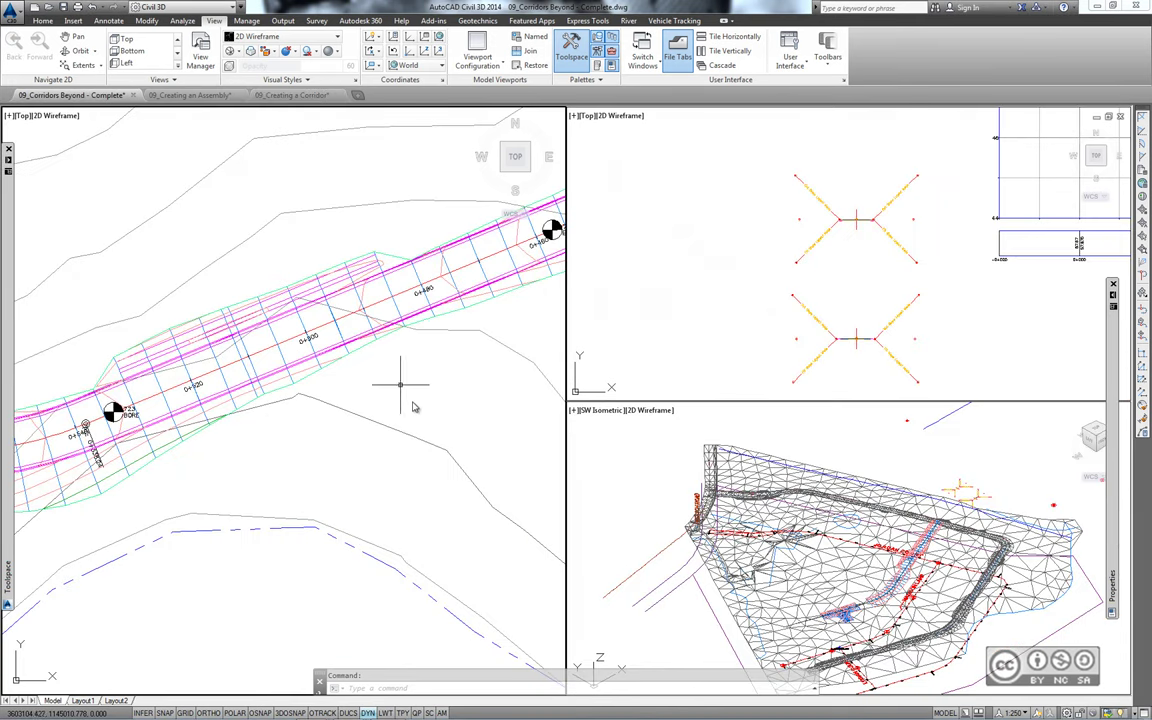
middle_drag(419, 393, 451, 436)
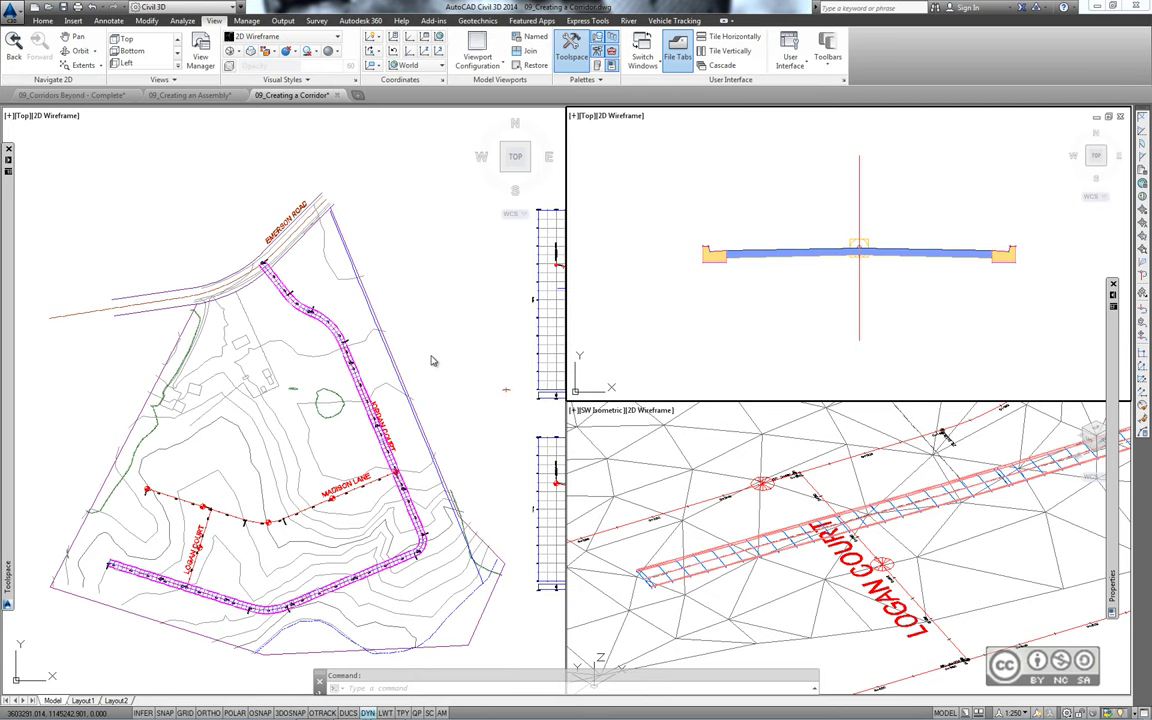
Restore the Tool Palettes with Ctrl+3 and open 09_Adding Target Subassemblies.dwg.
click(43, 20)
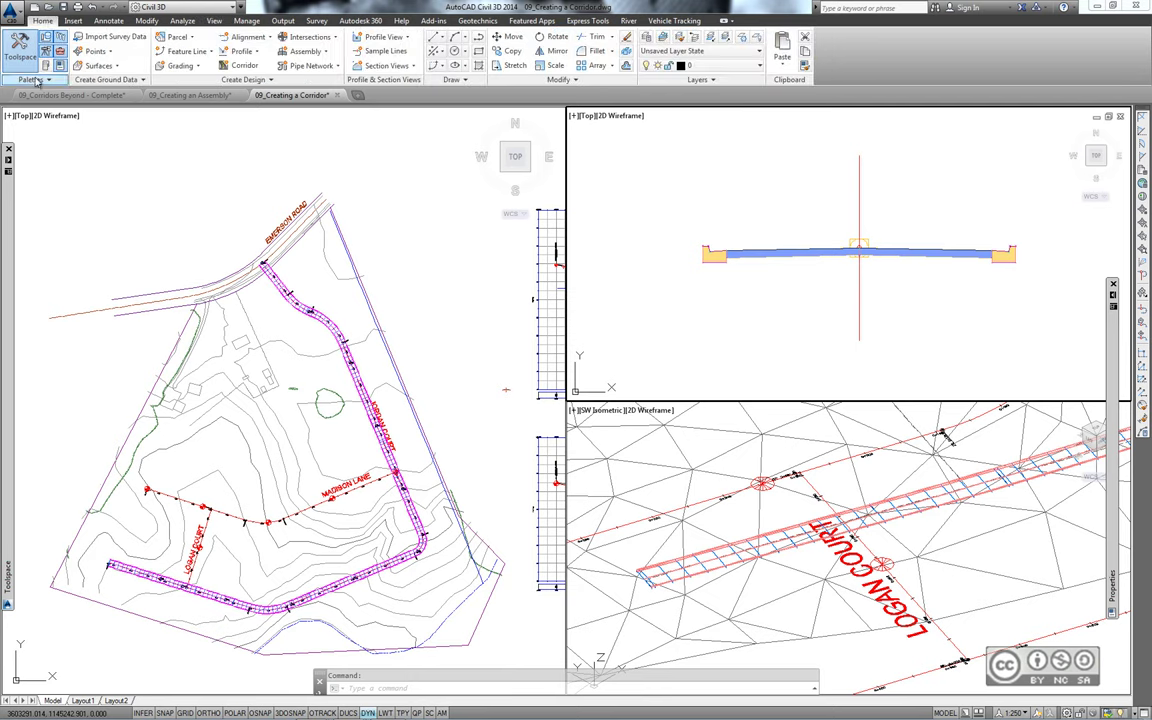
key(ctrl+3)
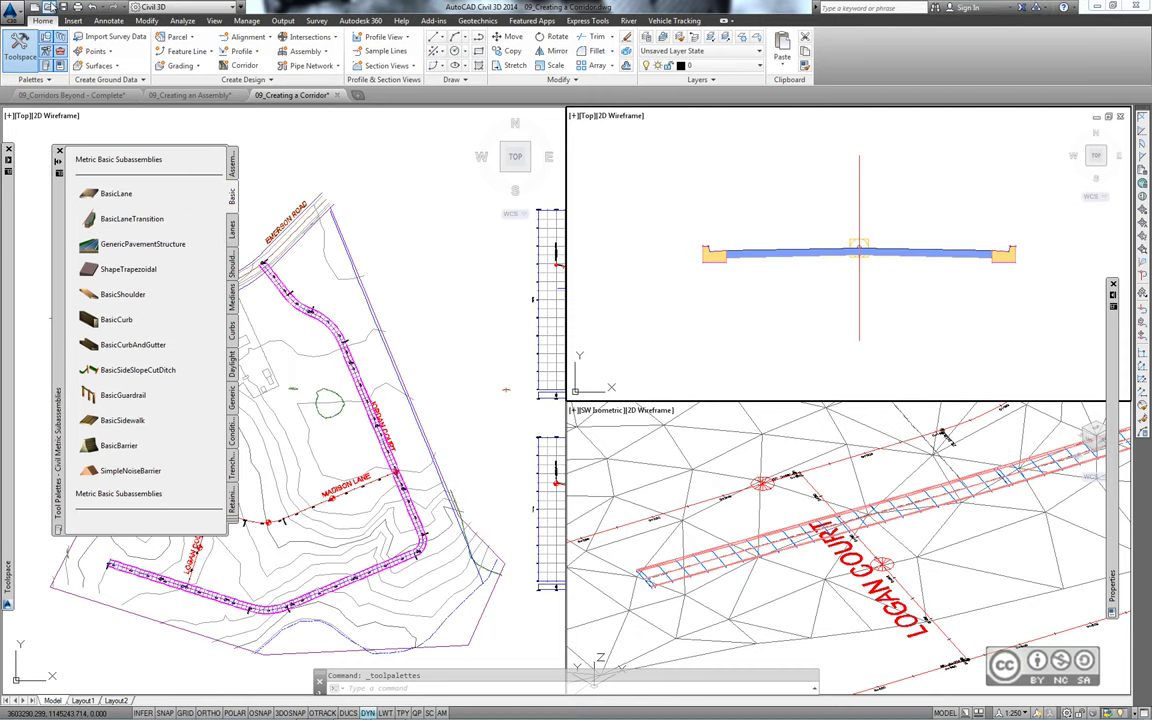
click(49, 7)
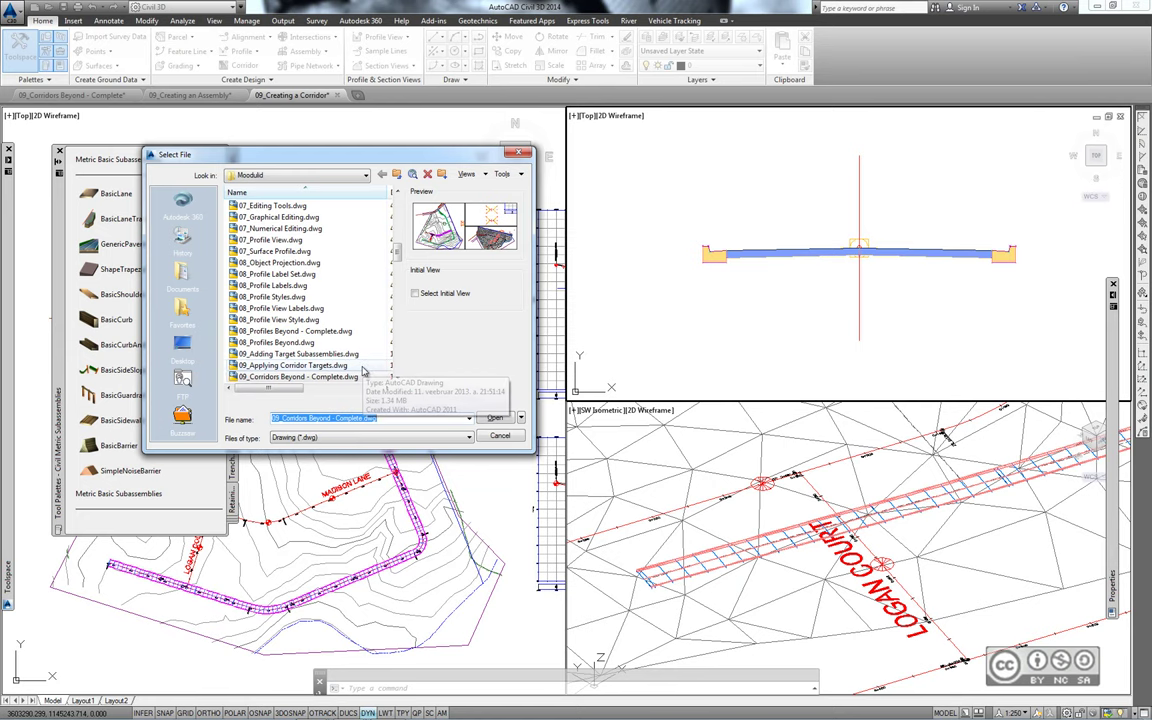
click(296, 355)
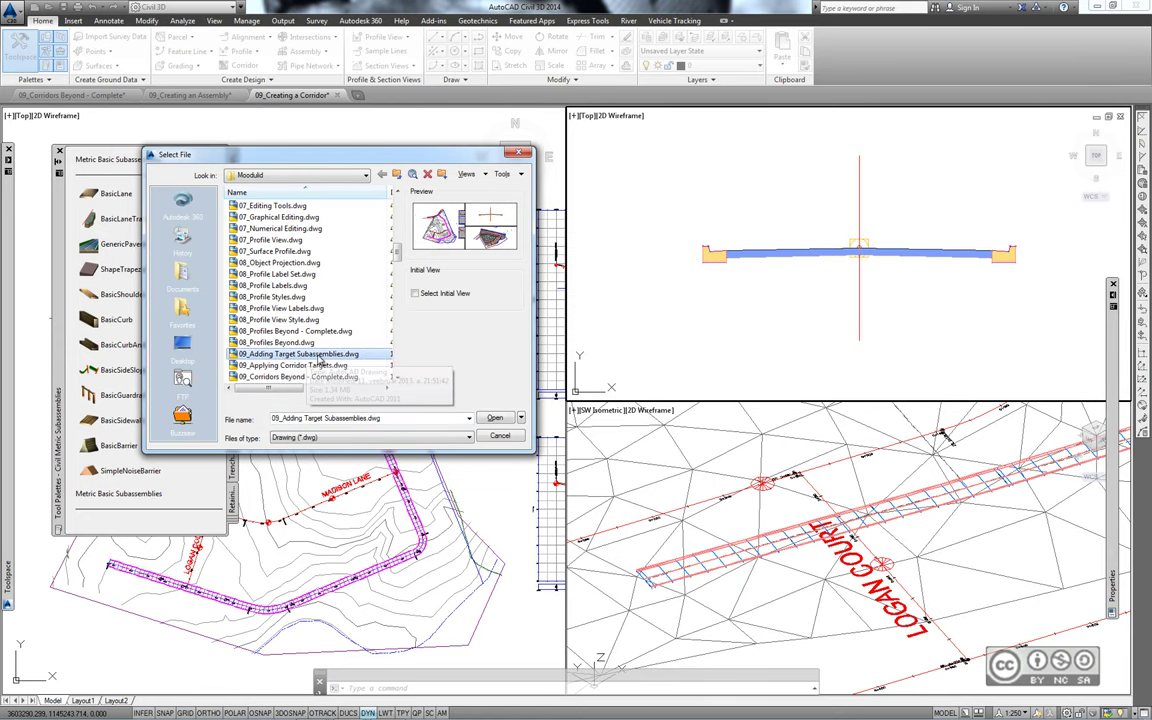
click(495, 417)
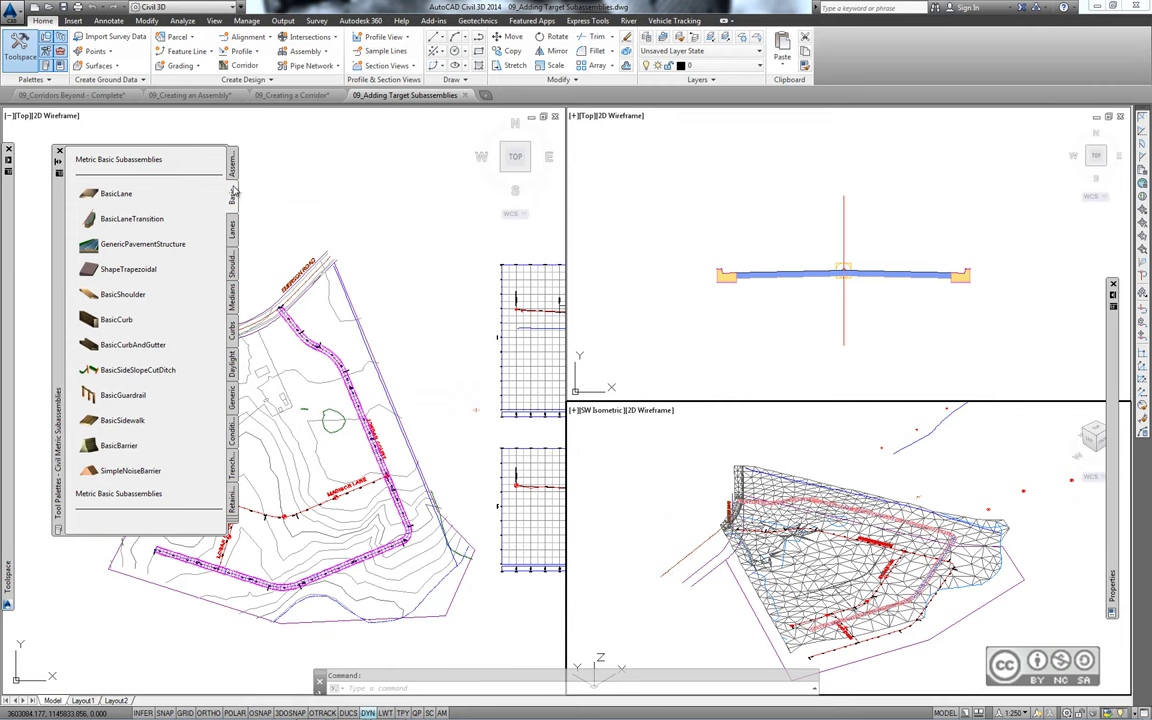
Apply BasicLaneTransition tool properties to the assembly's lane subassemblies, then select the Subdivision Road assembly.
right_click(129, 222)
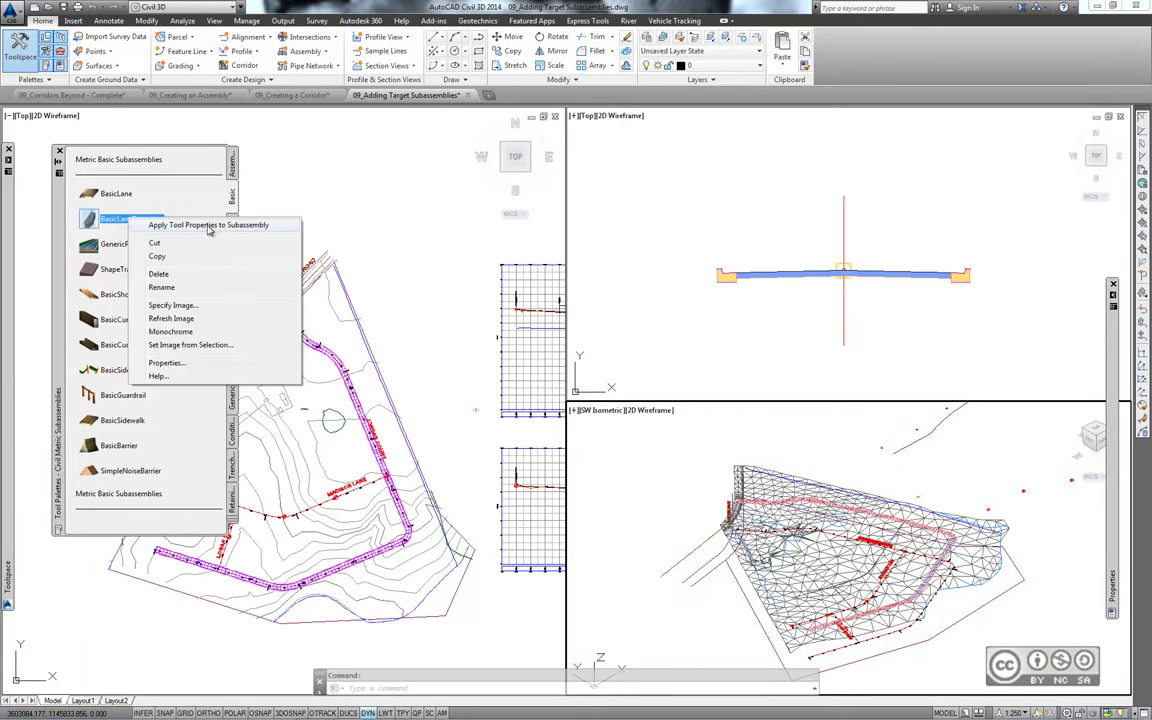
click(209, 226)
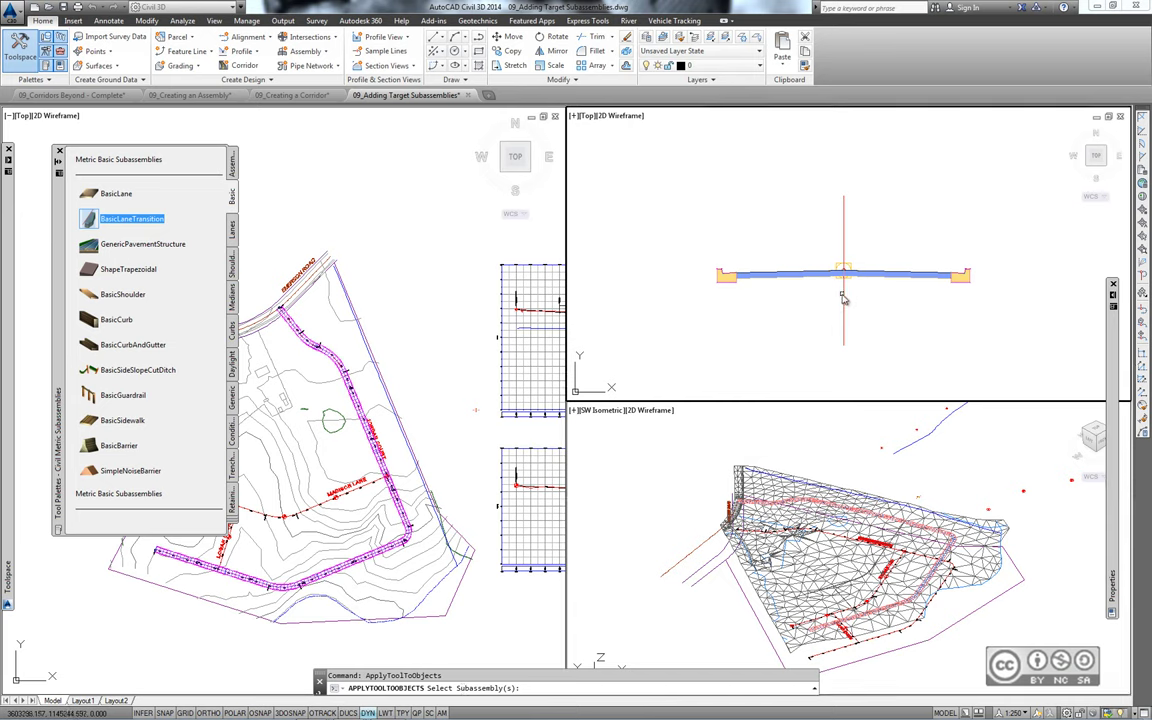
scroll(866, 299, up, 2)
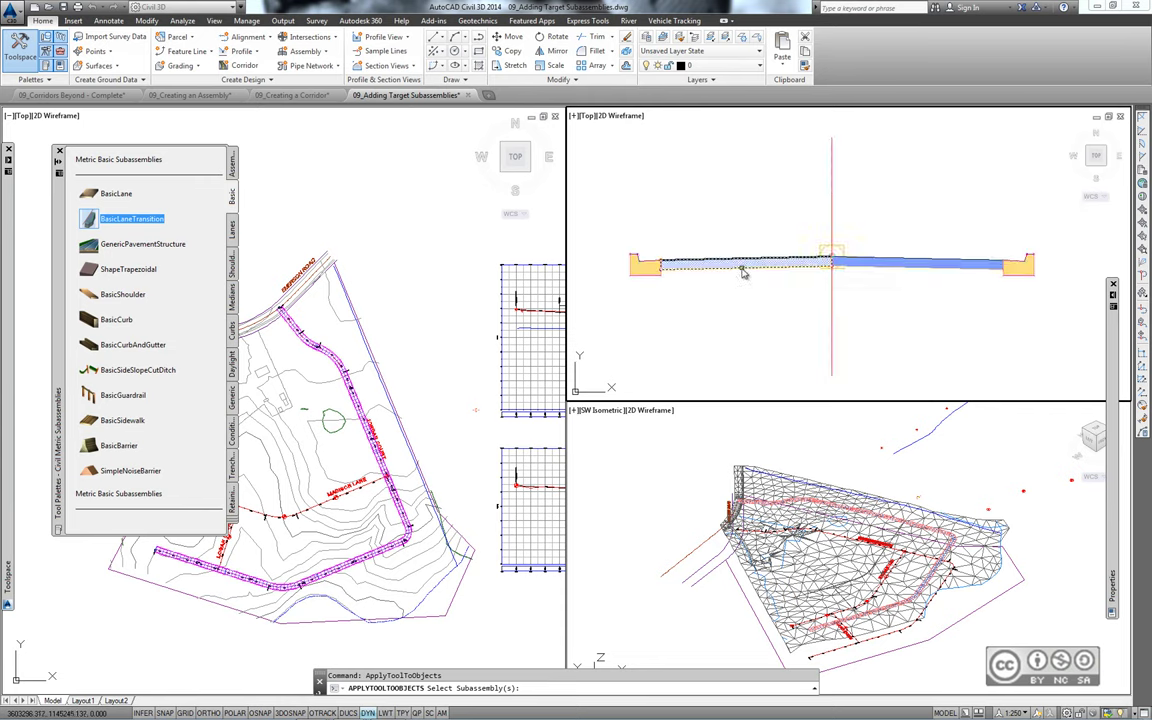
click(845, 264)
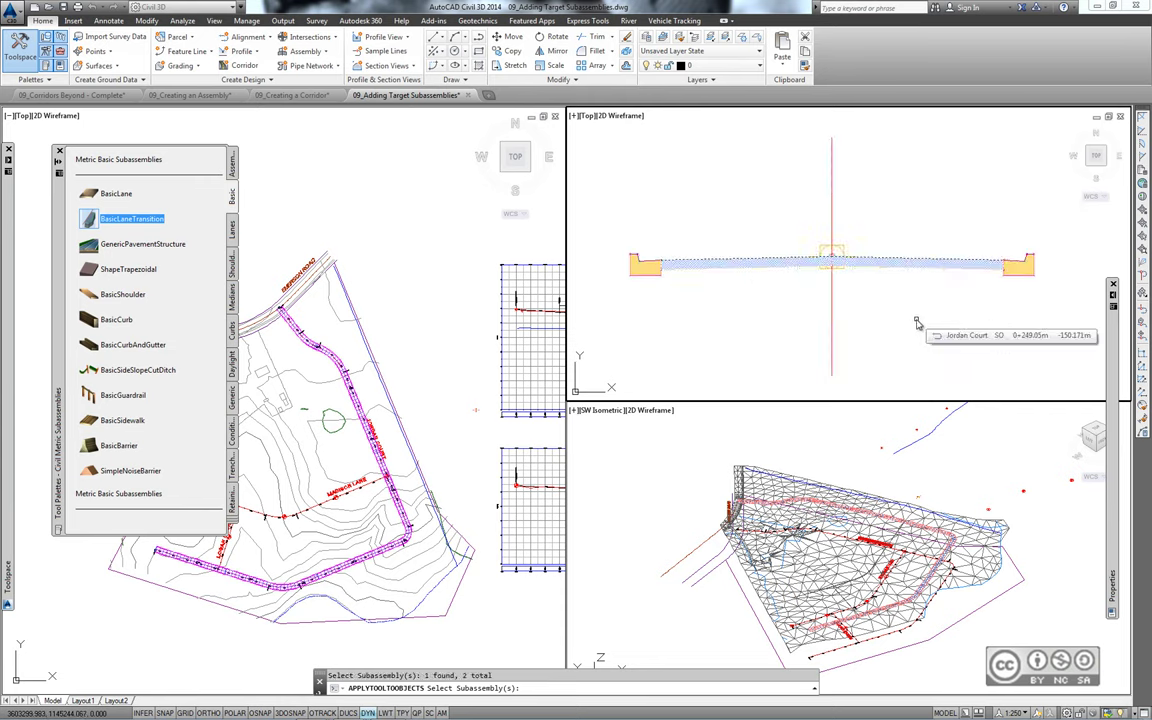
key(Return)
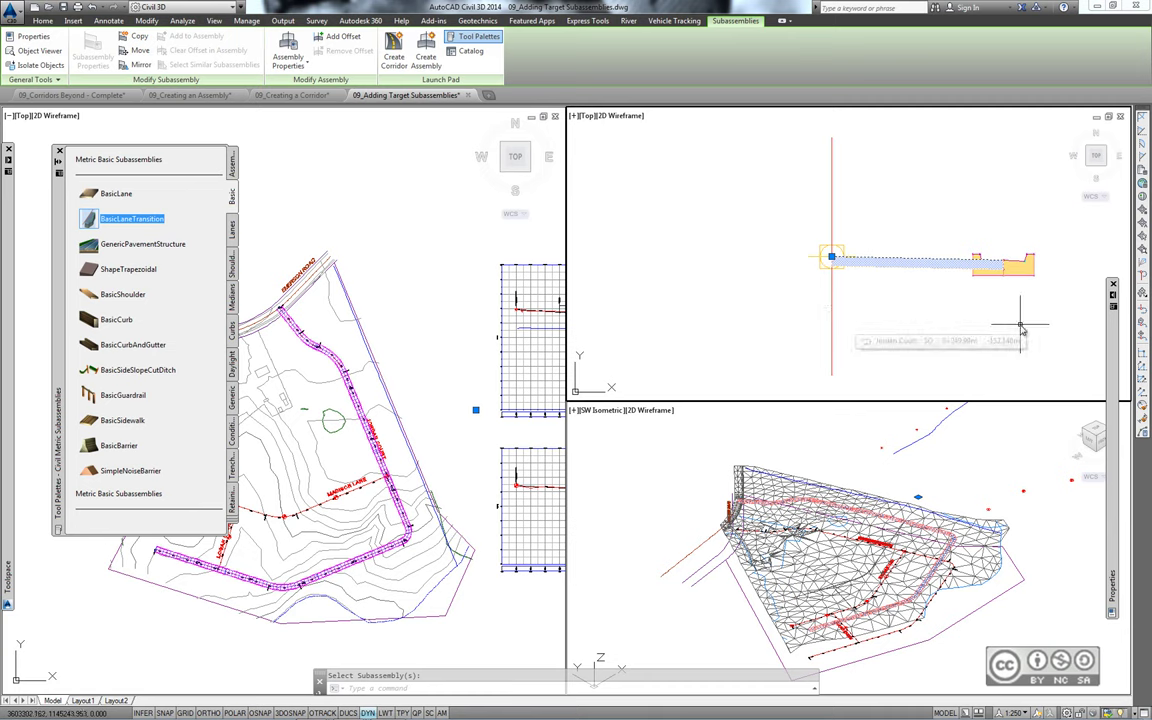
key(Escape)
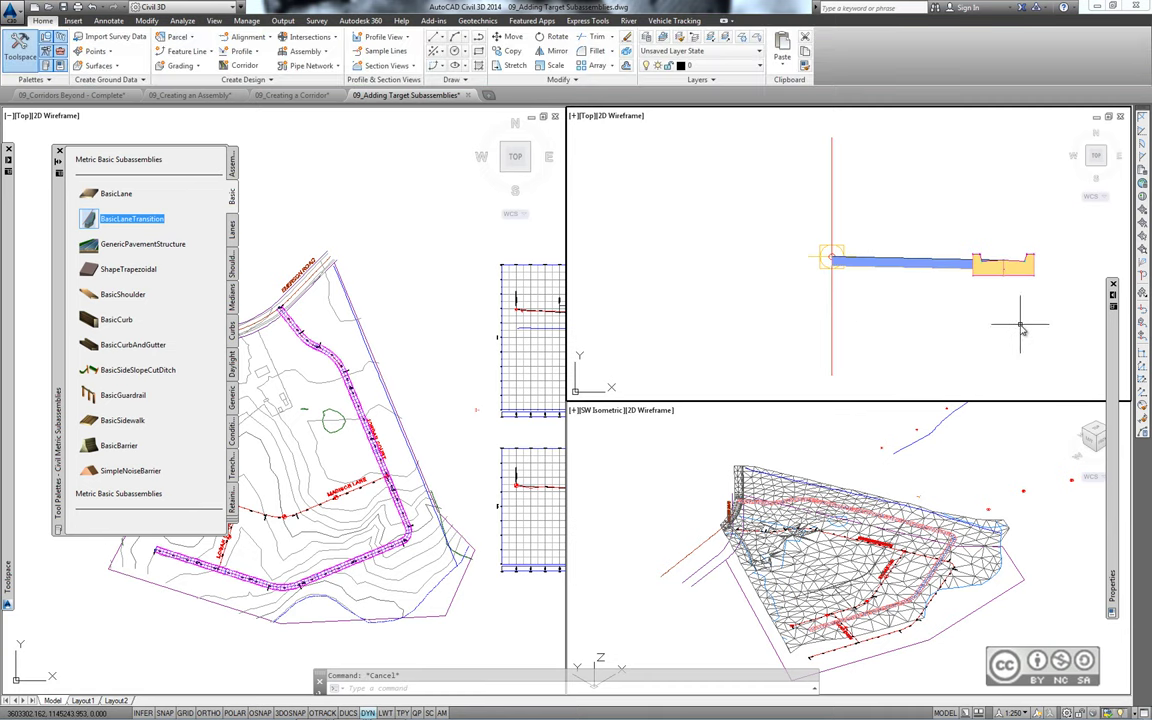
click(831, 316)
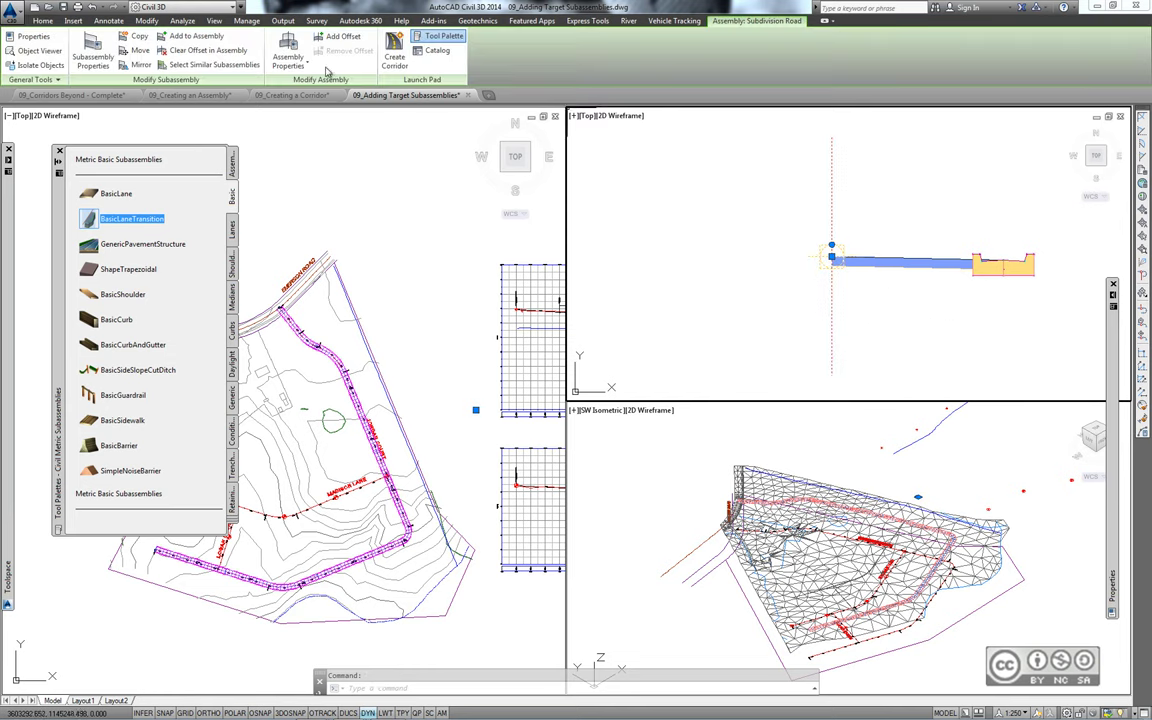
Rename the assembly's two subassembly groups to Right and Left in the Construction tab.
click(288, 62)
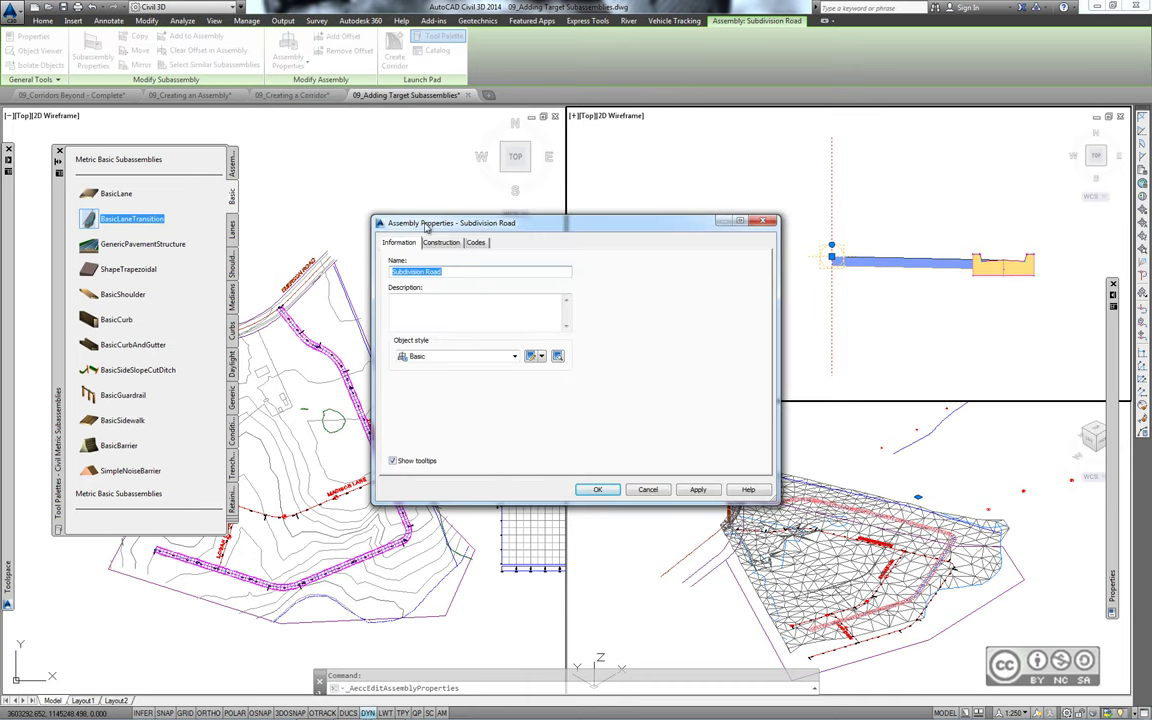
click(441, 243)
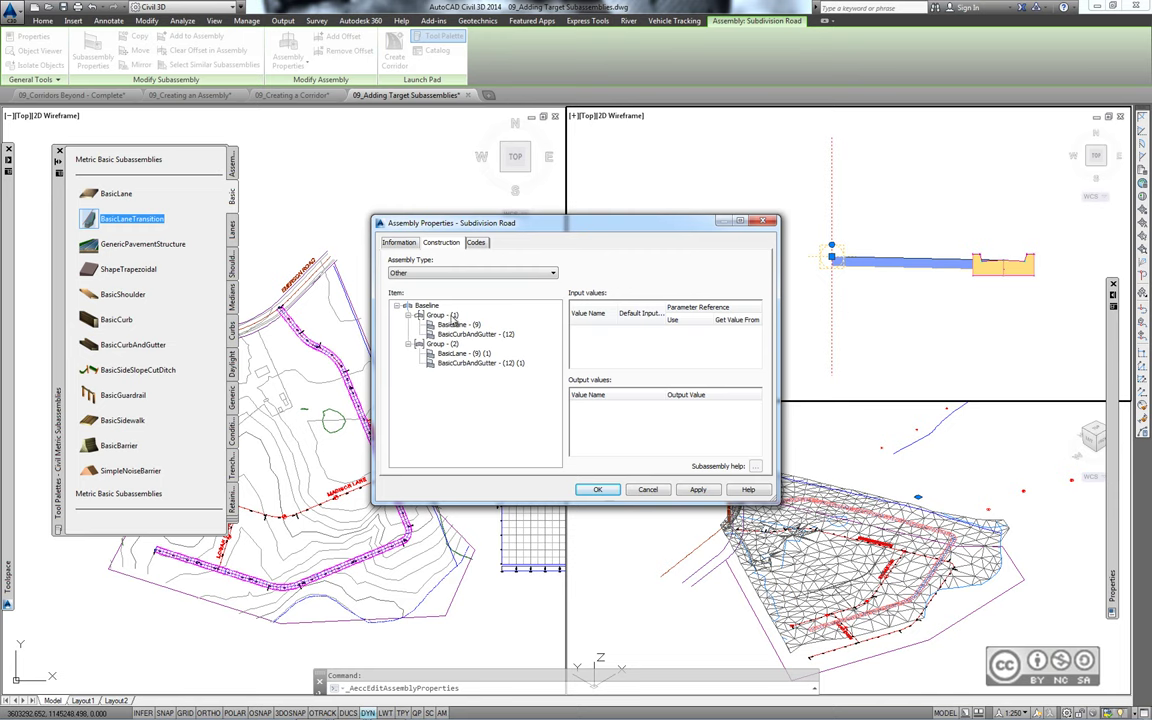
click(444, 316)
double_click(444, 316)
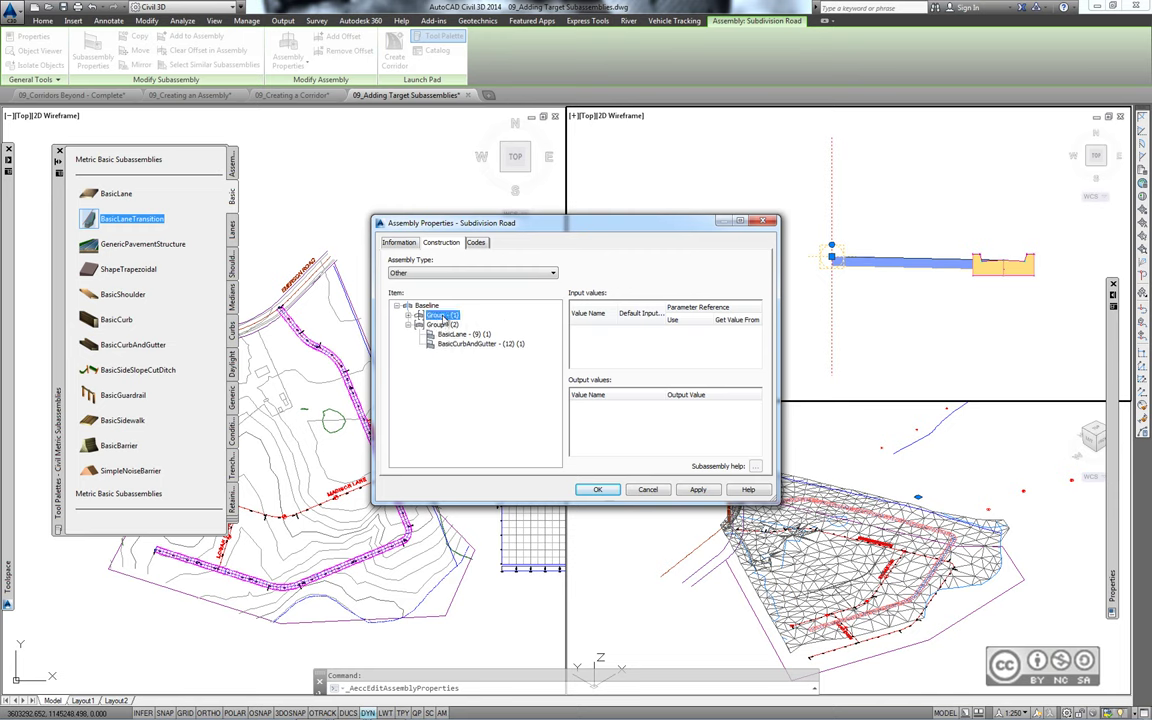
double_click(444, 316)
click(450, 316)
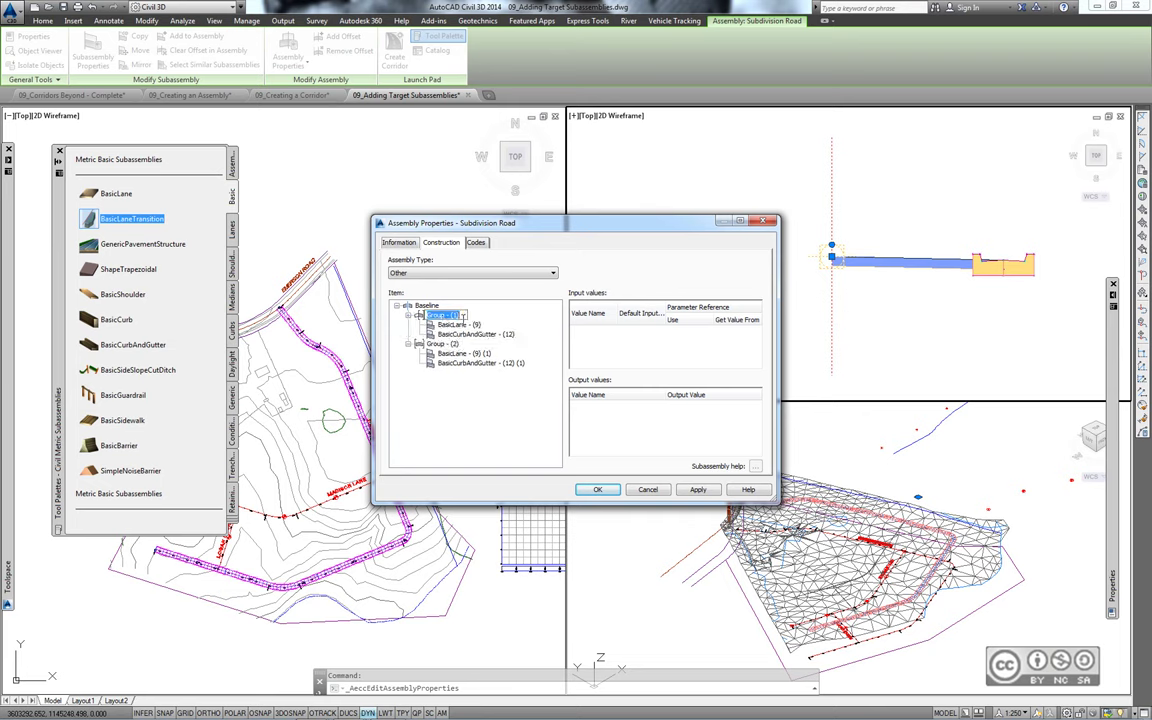
text(Right)
key(Return)
click(442, 343)
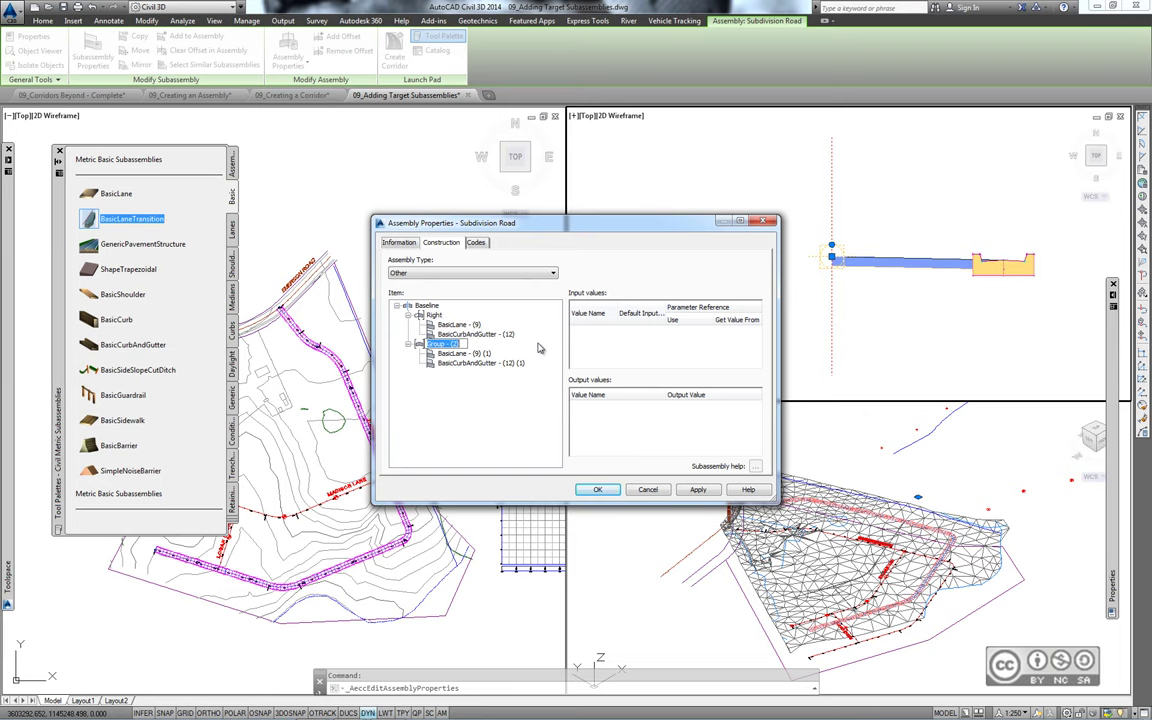
text(Left)
key(Return)
Name the subassemblies Right Lane, Right Curb, Left Lane and Left Curb.
click(455, 326)
click(458, 326)
text(RightLane)
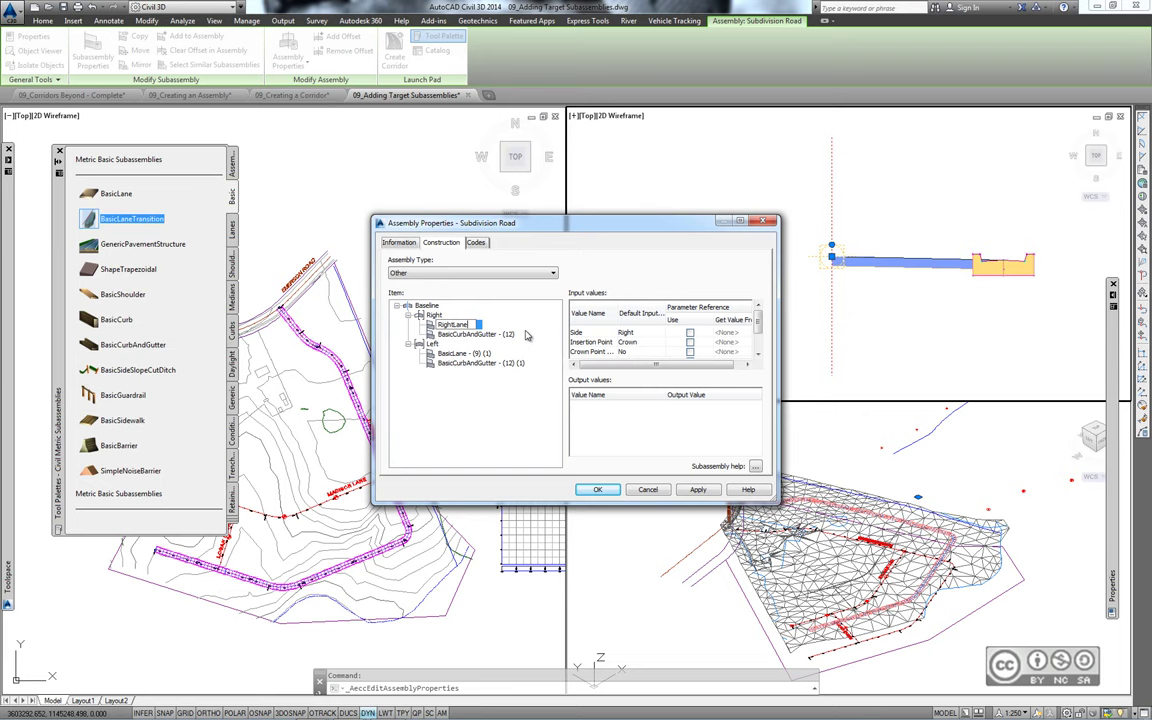
click(527, 335)
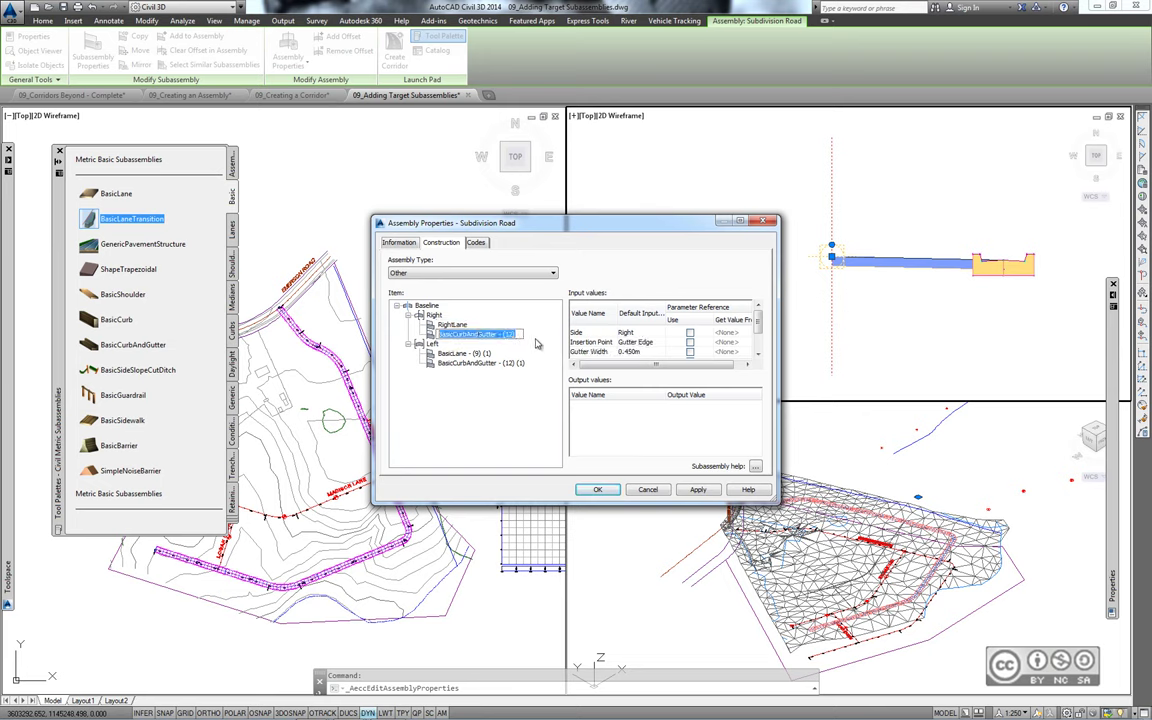
text(Right Curb)
key(Return)
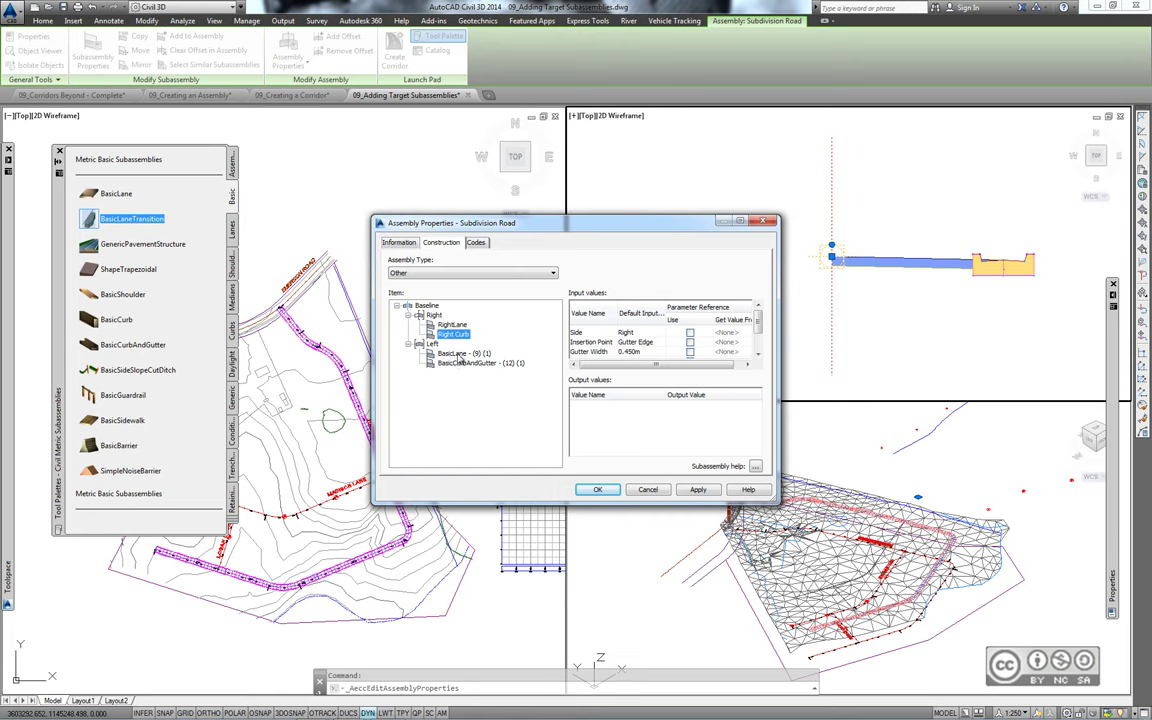
click(462, 353)
text(Left)
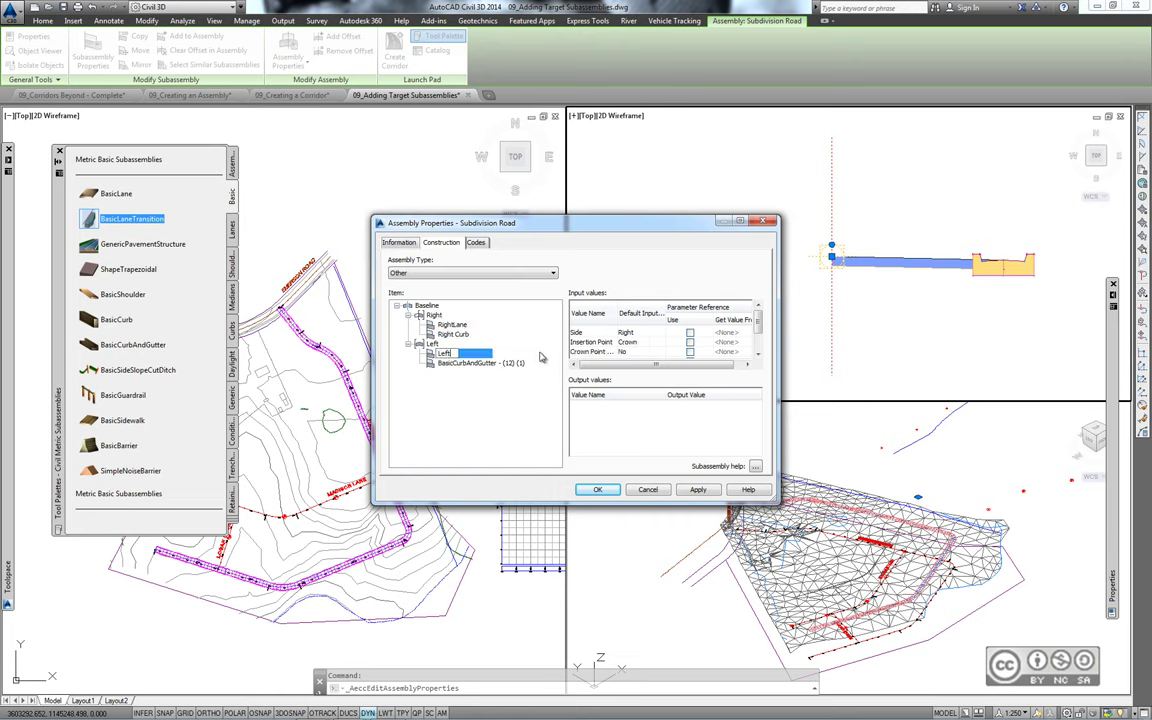
text( Lane)
key(Return)
click(470, 363)
click(465, 363)
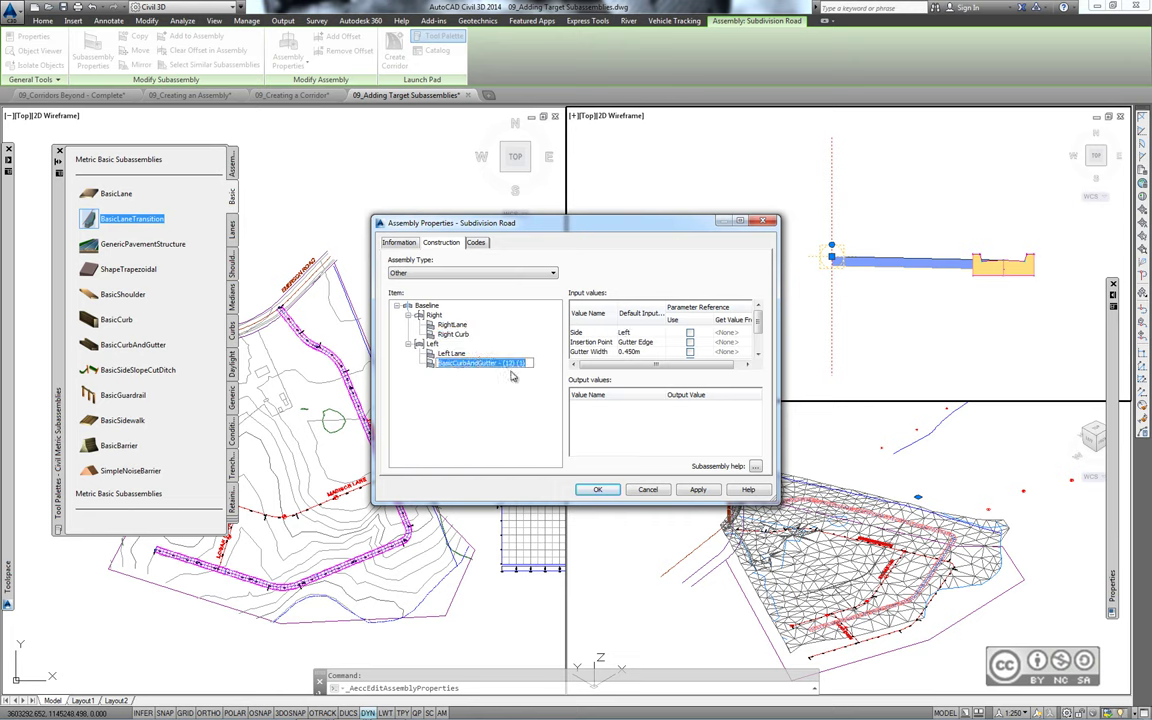
text(Left Curb)
key(Return)
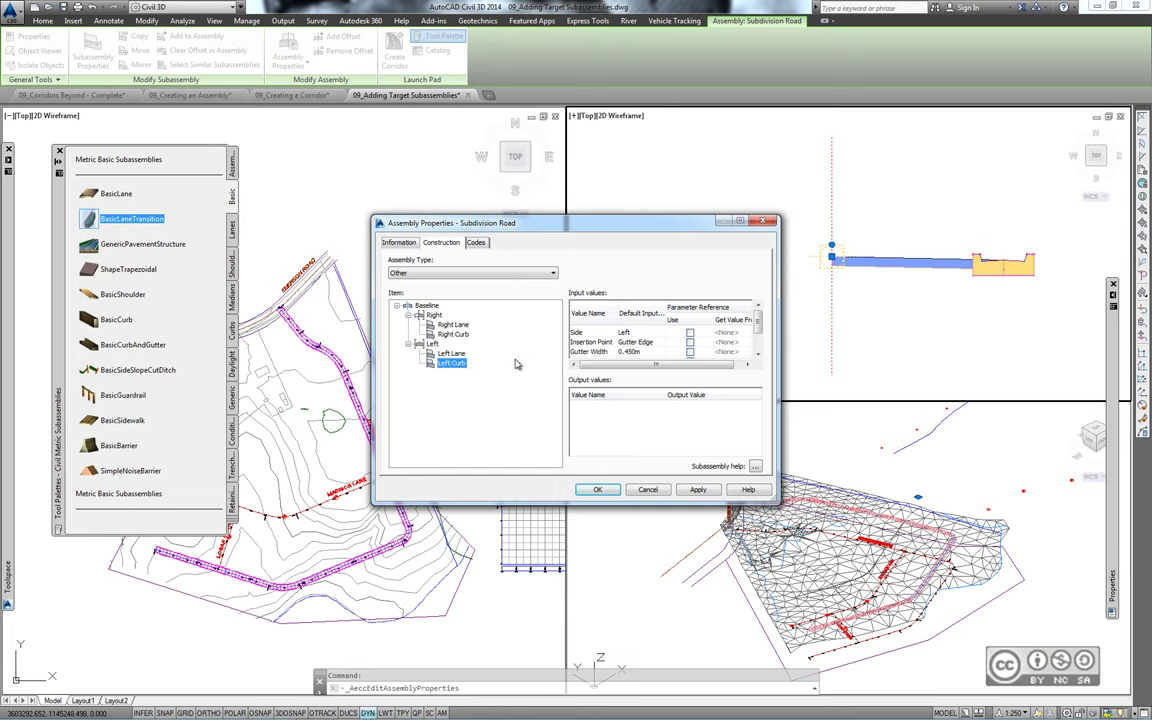
Set Left Lane's Transition to Hold grade, change offset, keeping its side as Left.
click(453, 325)
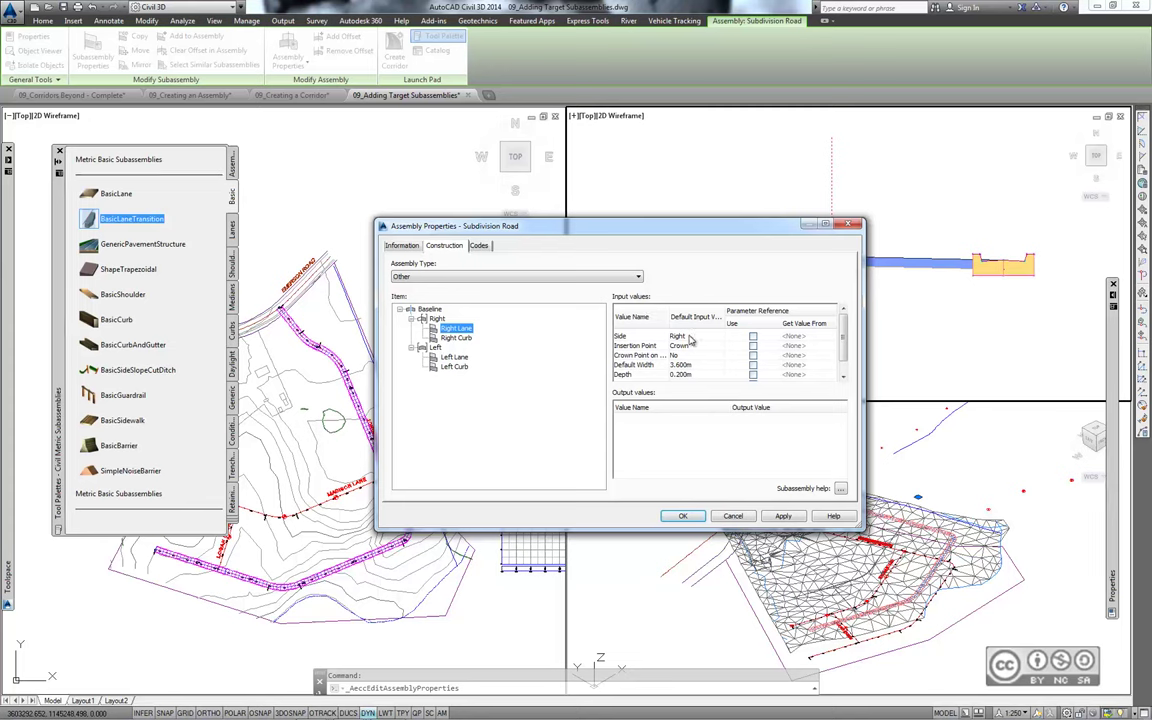
click(455, 358)
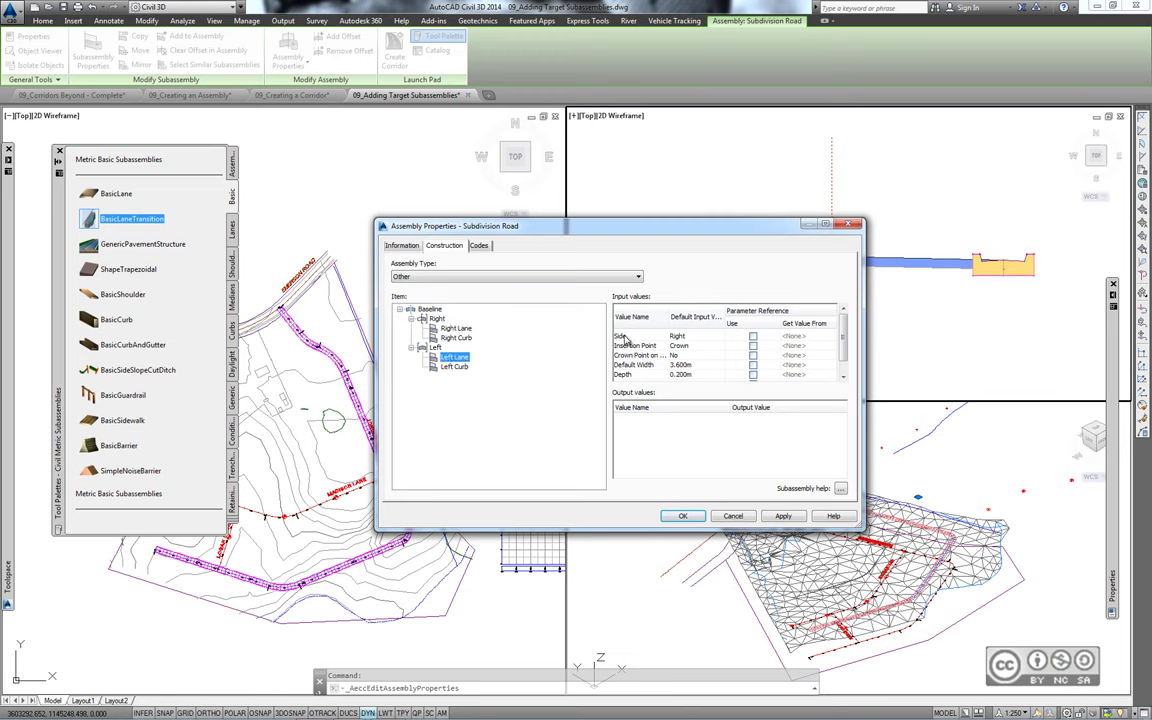
double_click(700, 341)
click(688, 371)
click(585, 392)
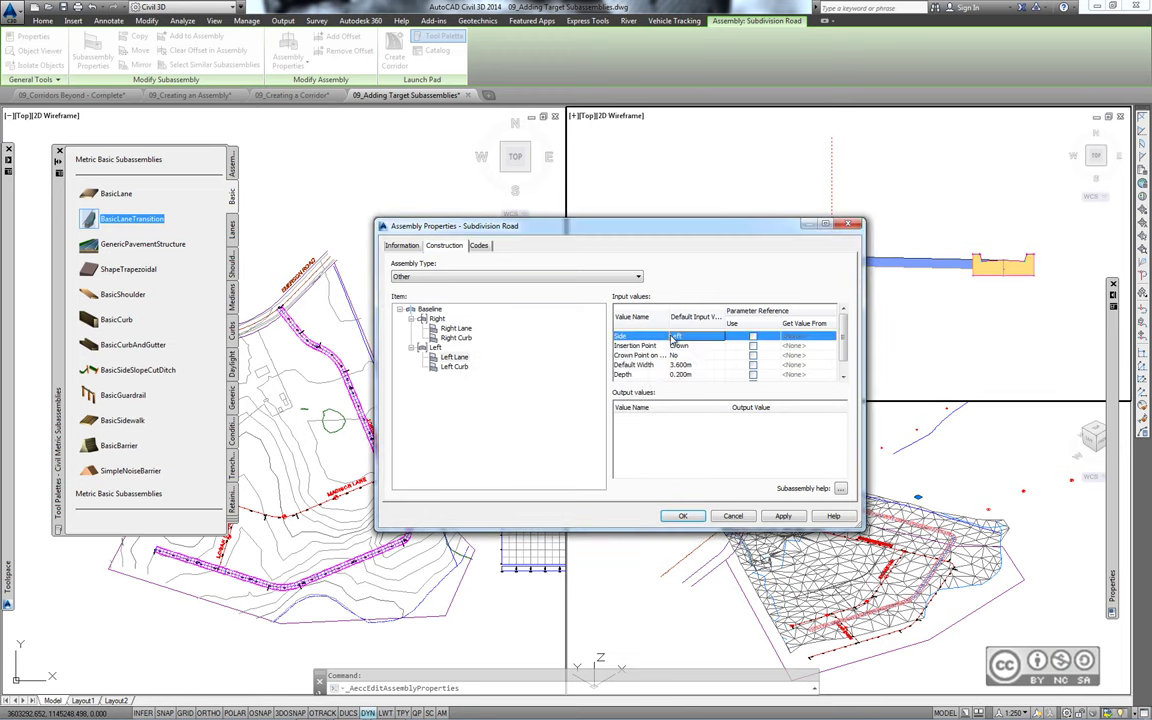
click(452, 358)
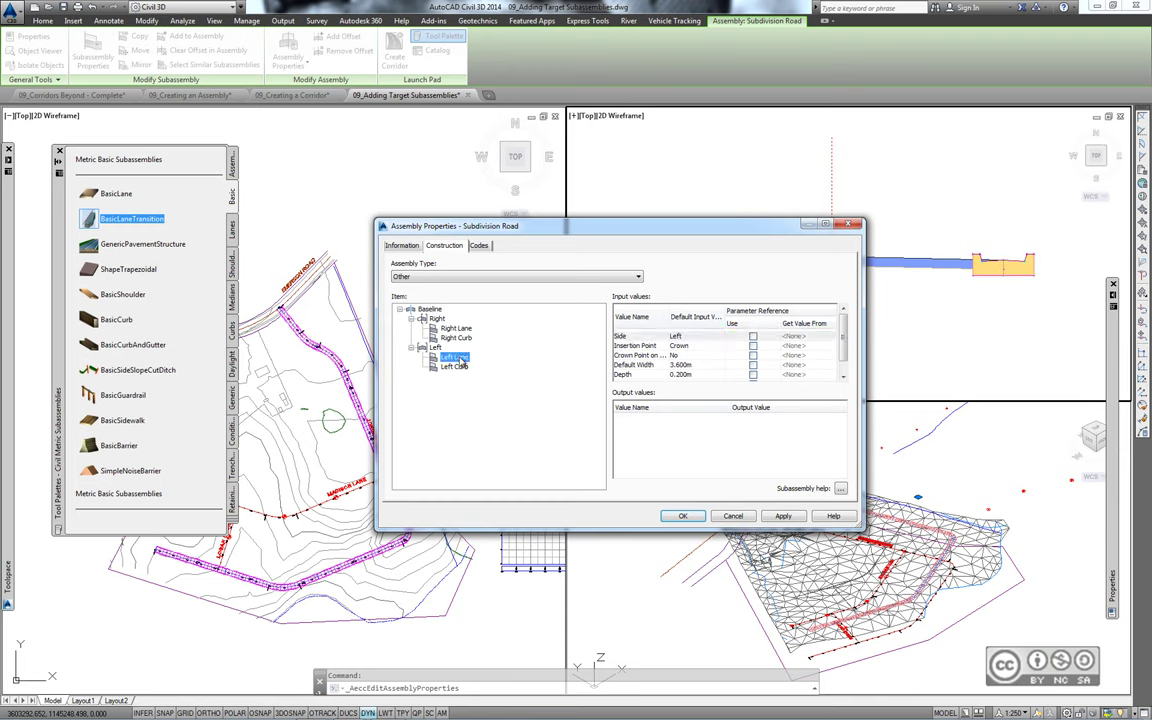
scroll(640, 360, down, 2)
click(628, 377)
double_click(628, 378)
click(620, 371)
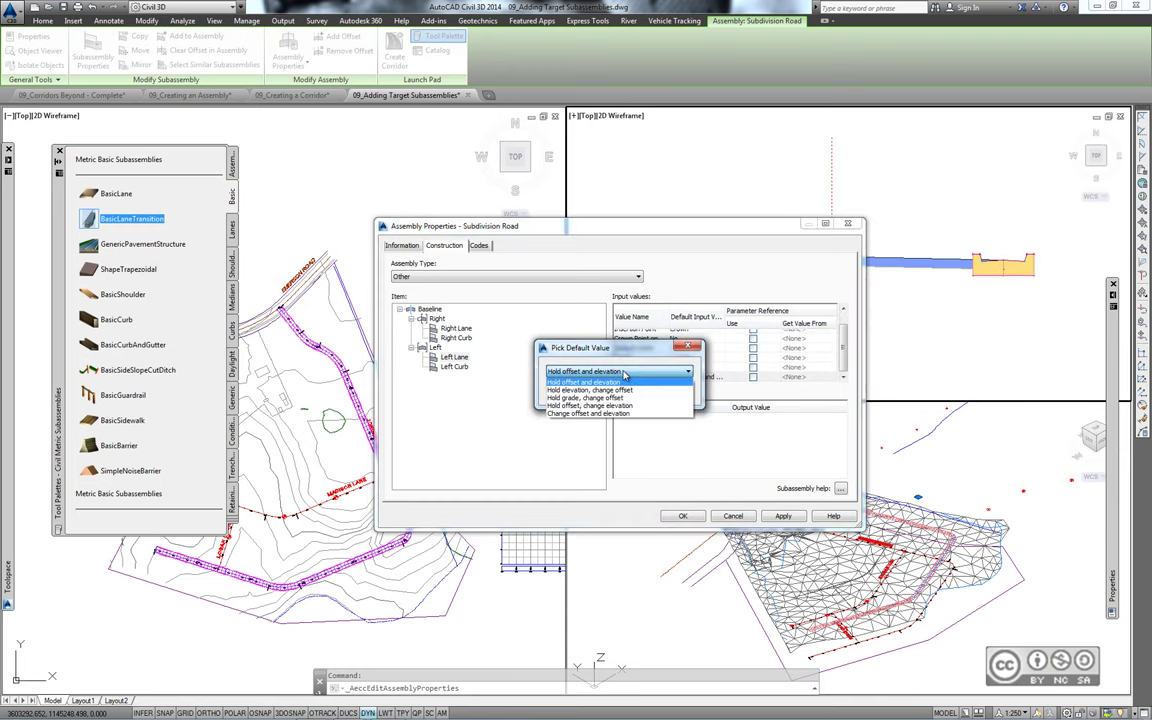
click(611, 398)
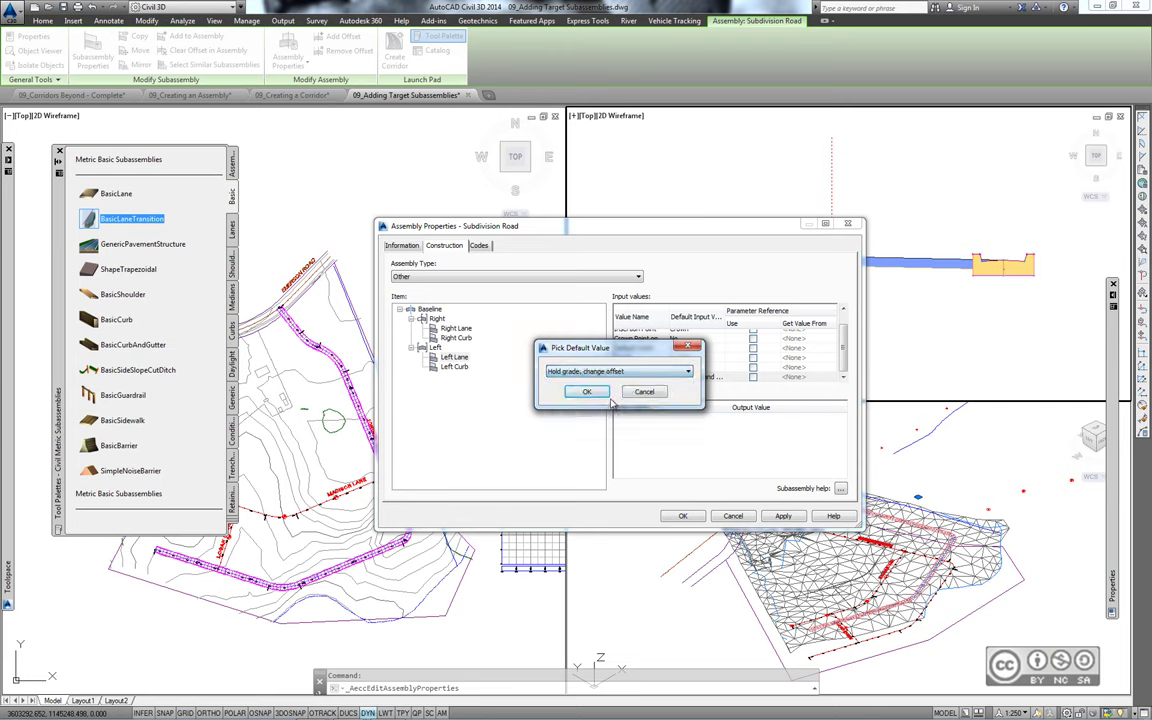
click(580, 389)
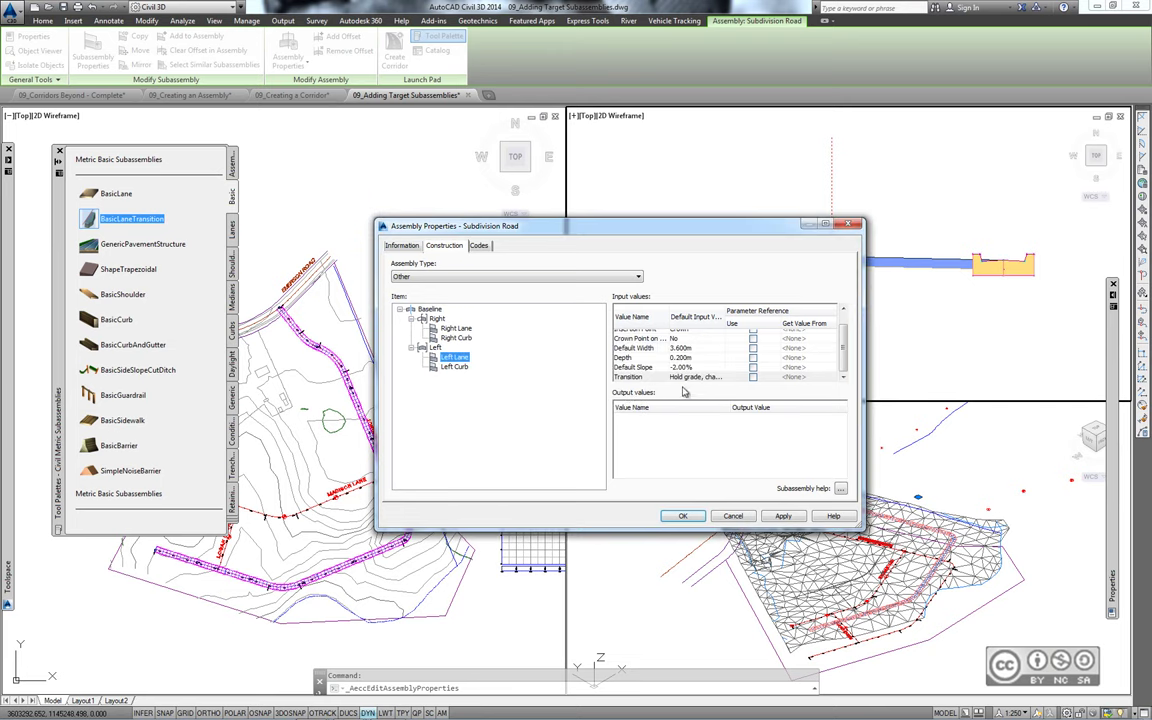
Set Right Lane's Transition to Hold grade, change offset and apply the assembly changes.
click(455, 328)
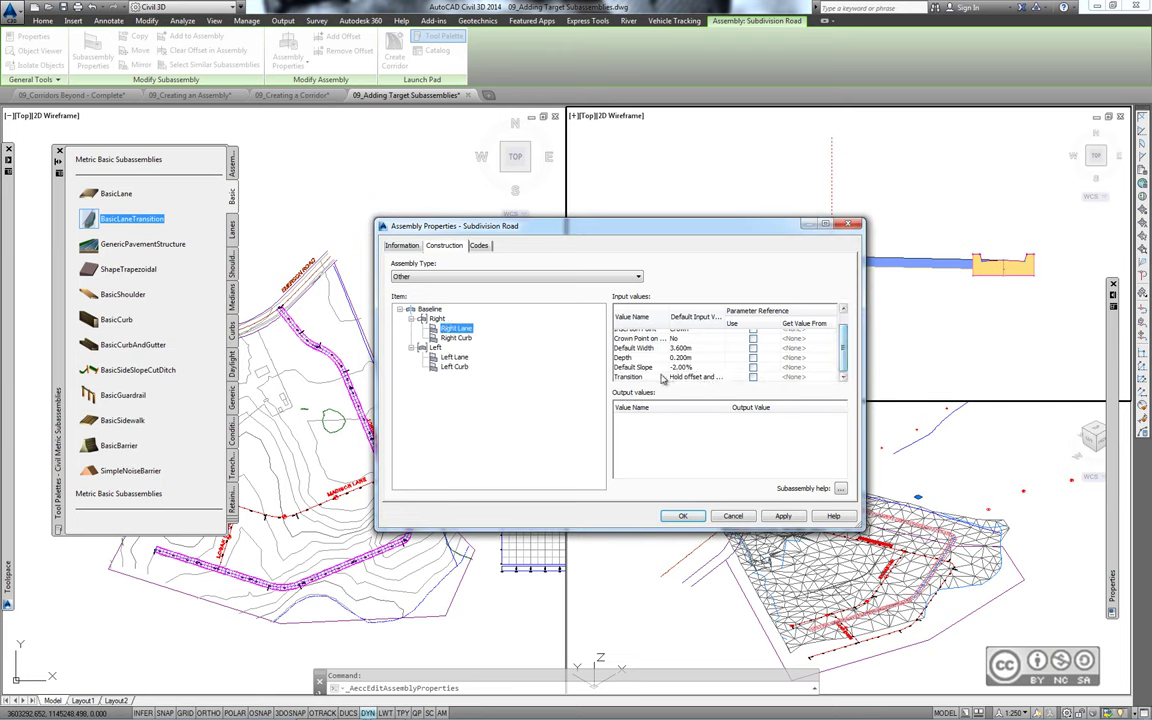
double_click(690, 376)
click(618, 371)
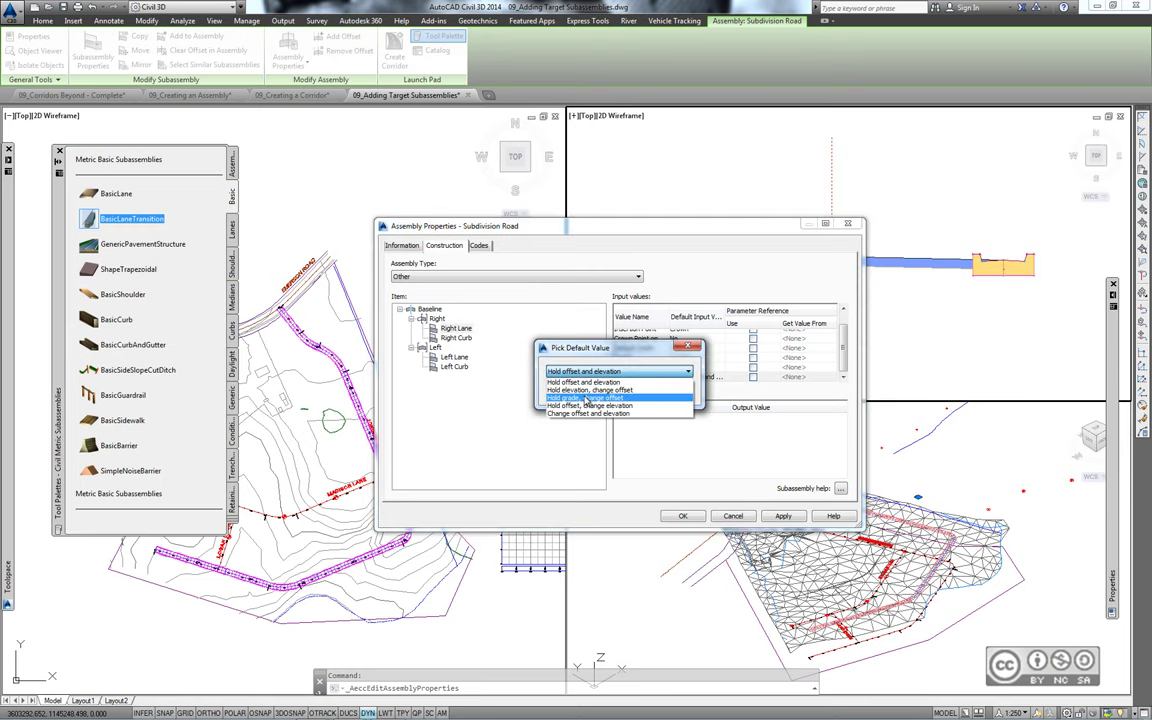
click(585, 398)
click(587, 392)
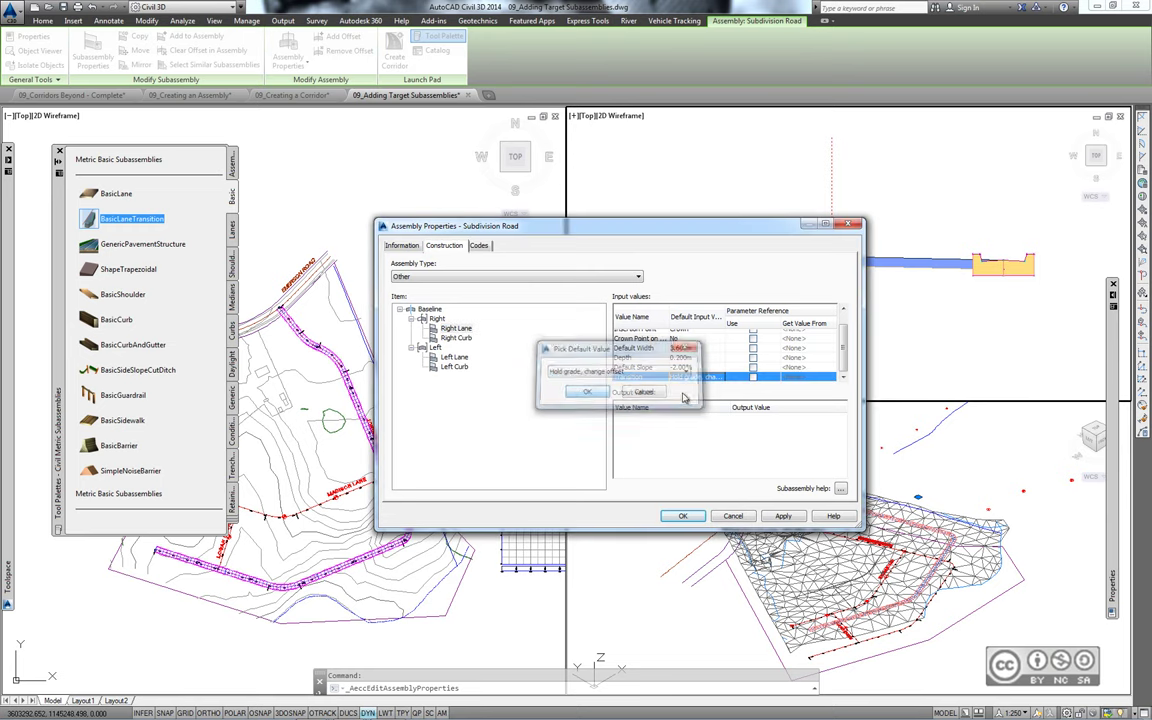
click(684, 517)
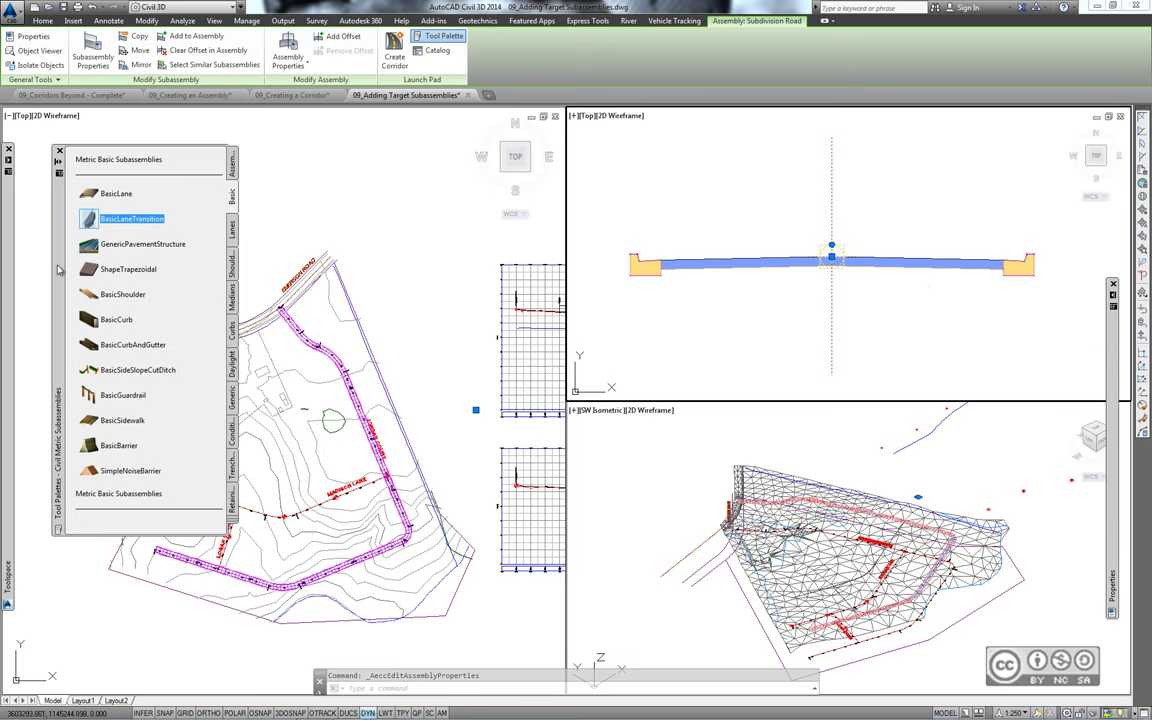
Pick the BasicSideSlopeCutDitch subassembly and set its Side to Left.
click(142, 371)
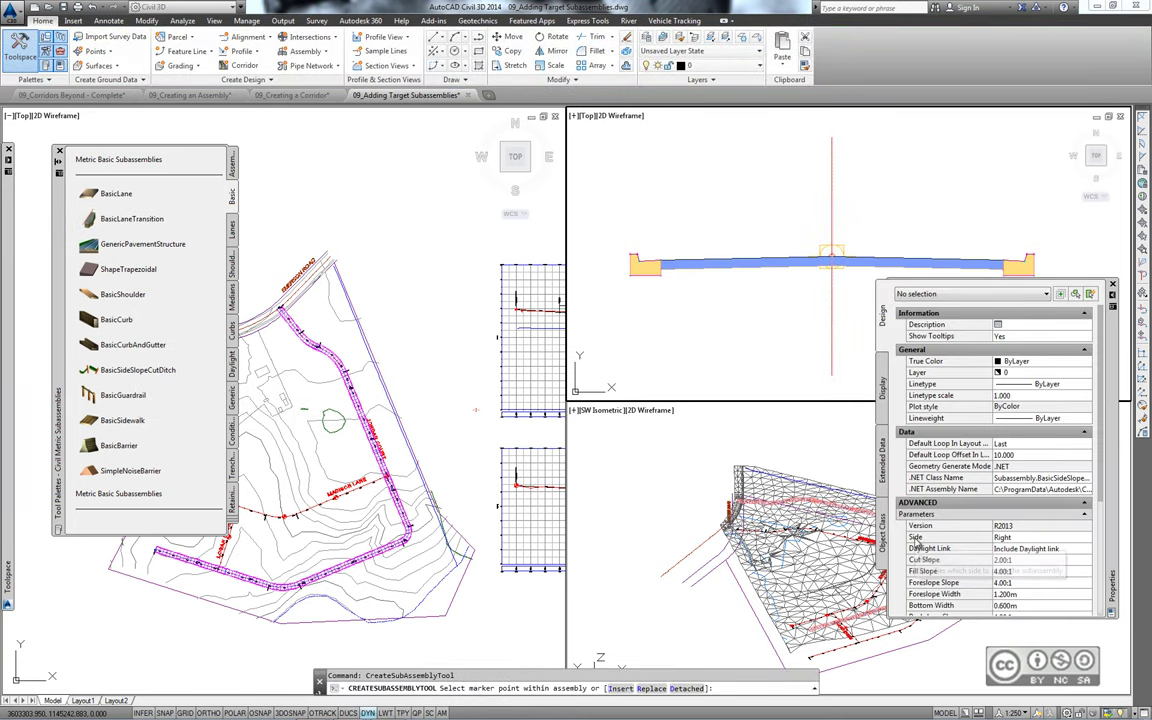
click(1020, 538)
click(1002, 549)
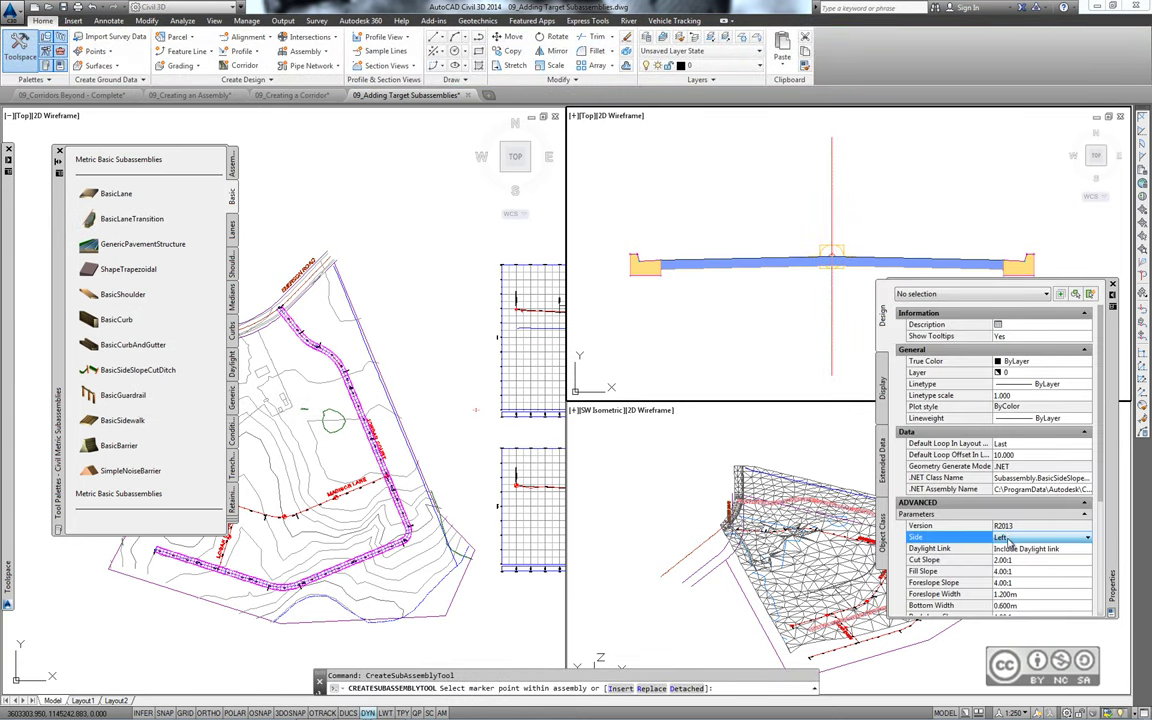
Zoom out to show the whole assembly with both daylight slopes and end subassembly placement.
middle_drag(605, 295, 728, 287)
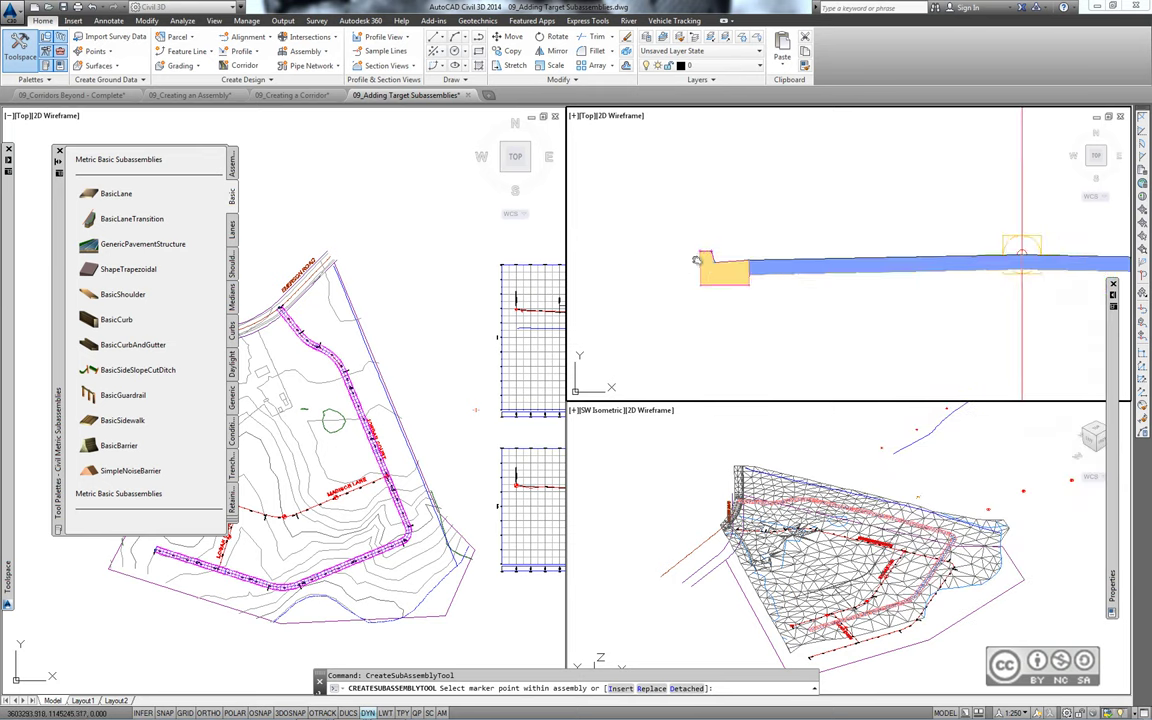
scroll(650, 252, up, 2)
scroll(665, 270, up, 3)
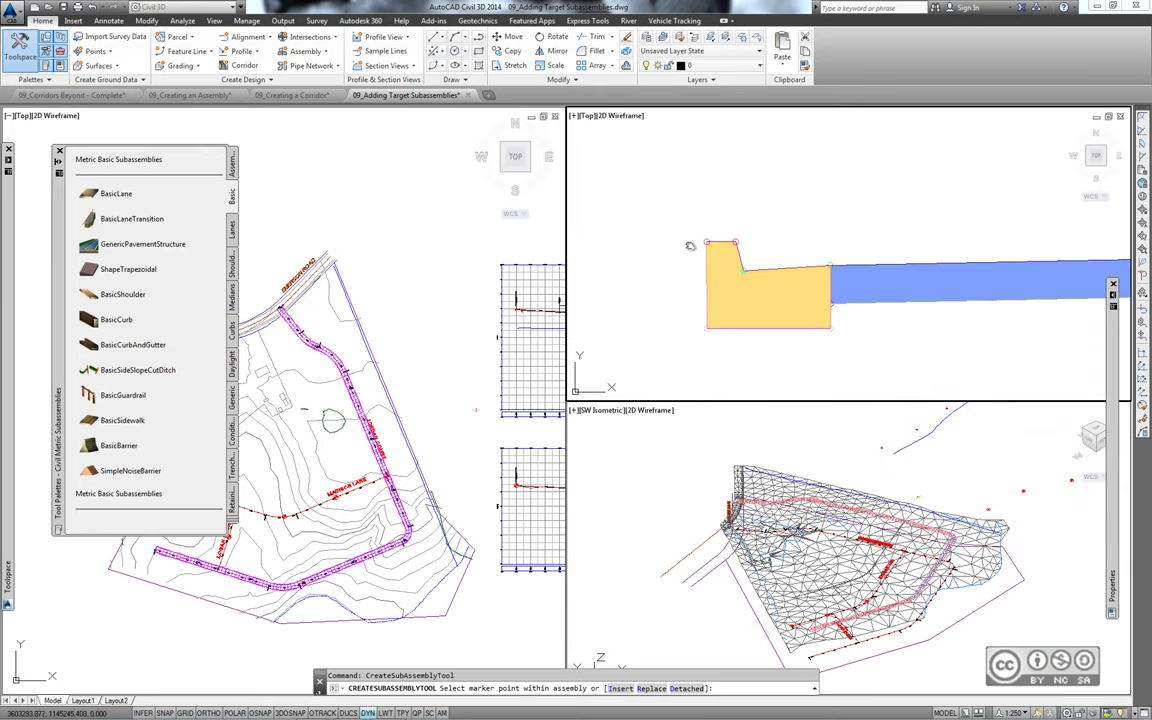
scroll(705, 242, down, 3)
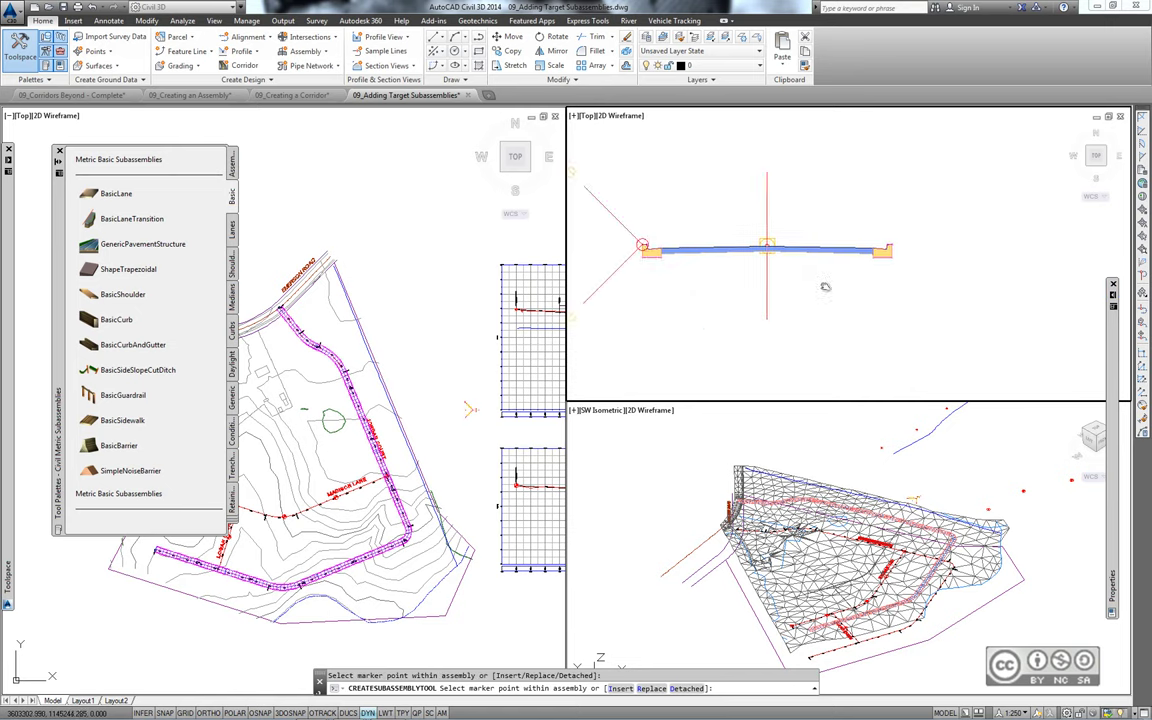
scroll(760, 262, up, 3)
scroll(810, 262, up, 1)
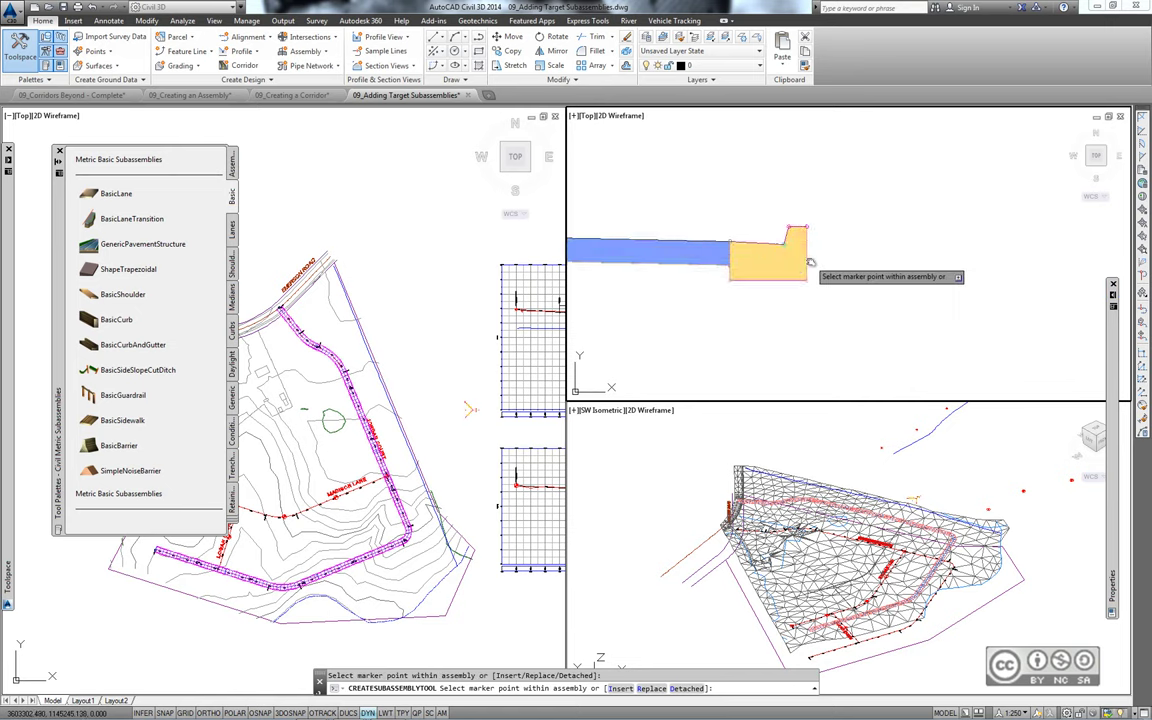
scroll(810, 262, up, 3)
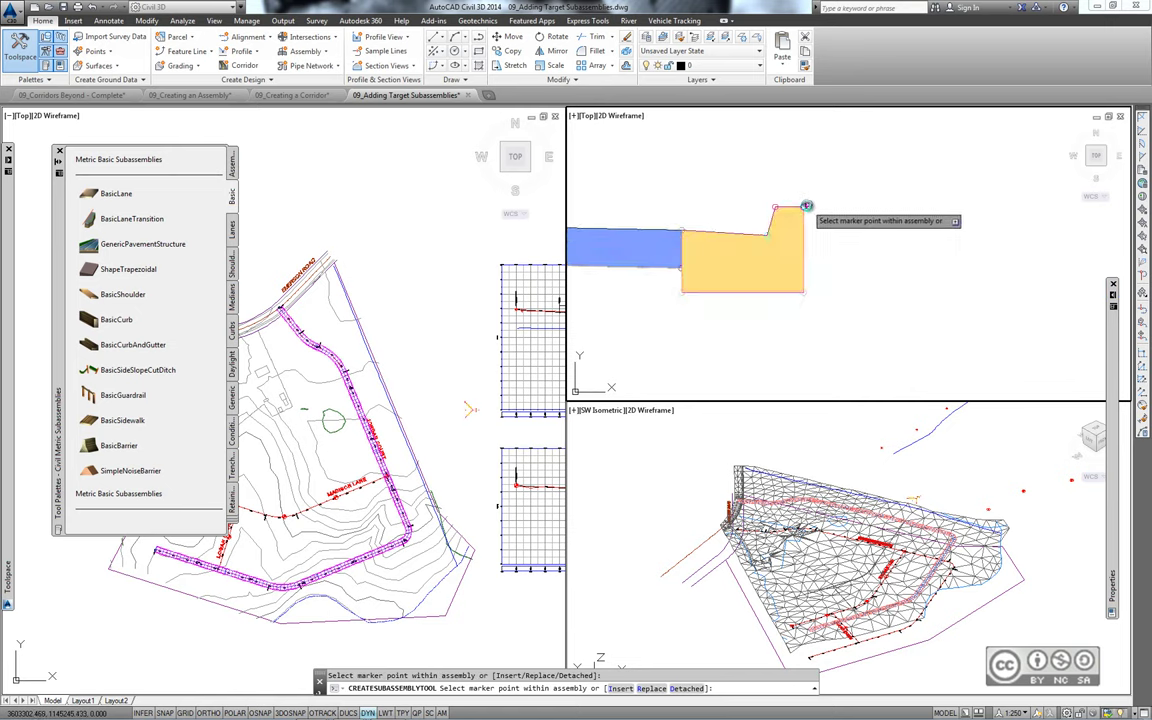
scroll(790, 240, down, 5)
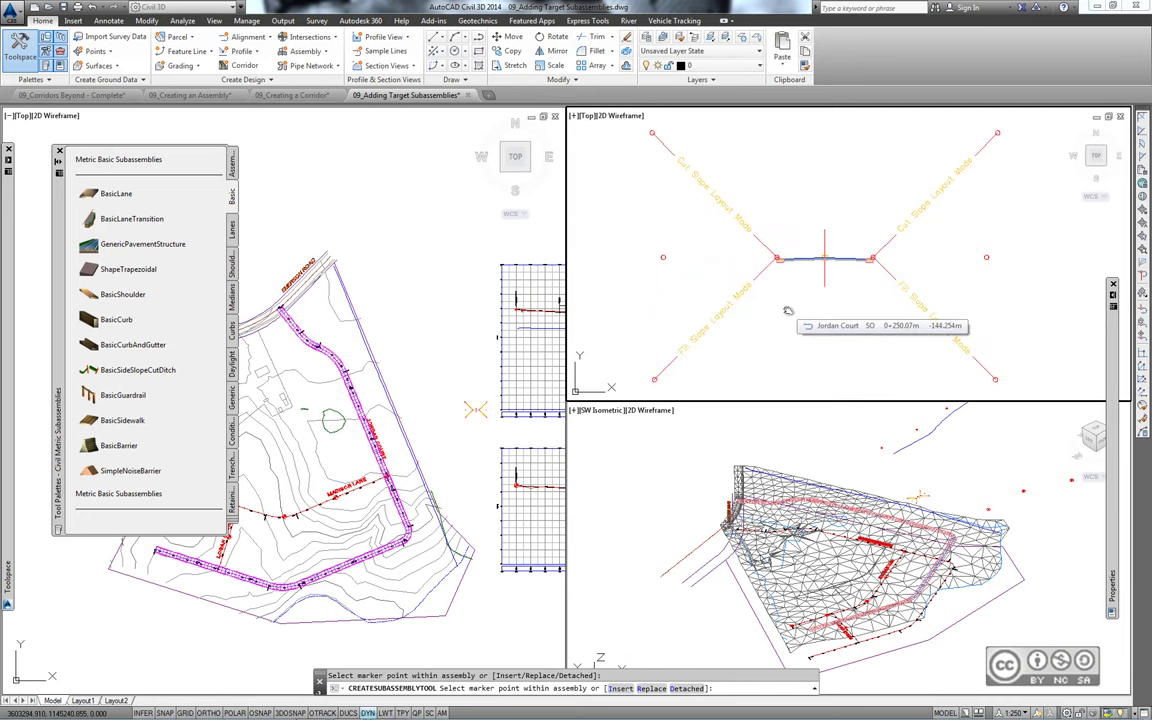
key(Escape)
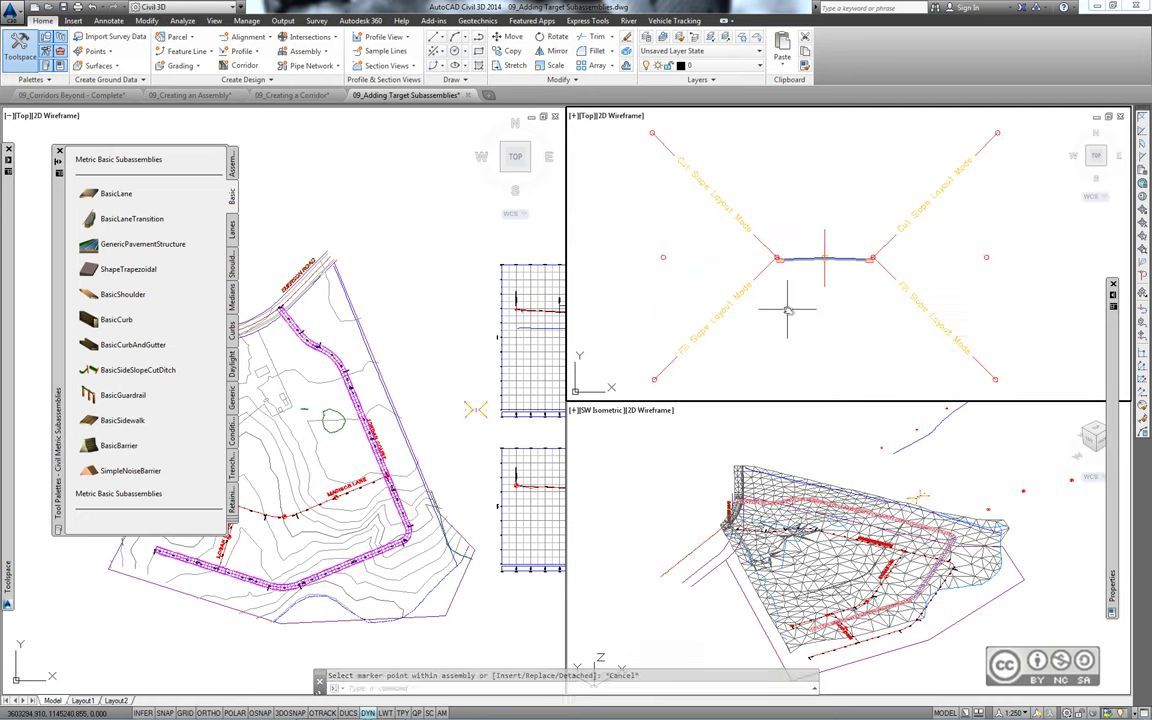
Rename the right-side BasicSideSlopeCutDitch subassembly to Right Daylight.
click(832, 260)
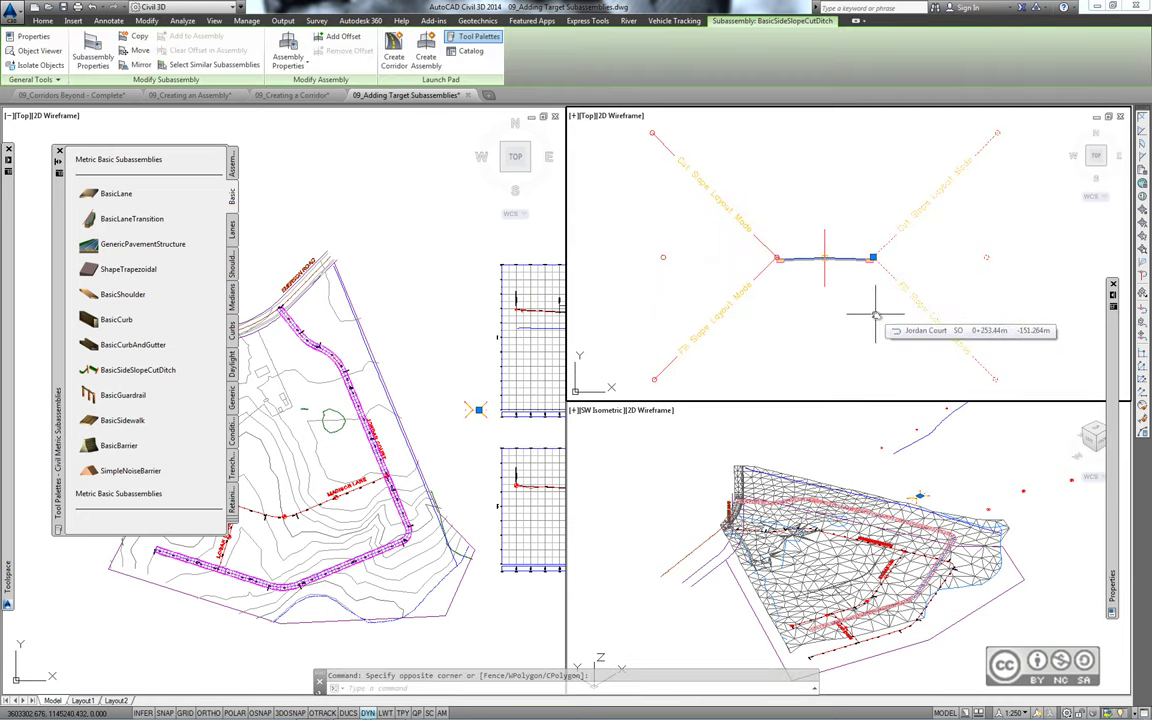
click(92, 55)
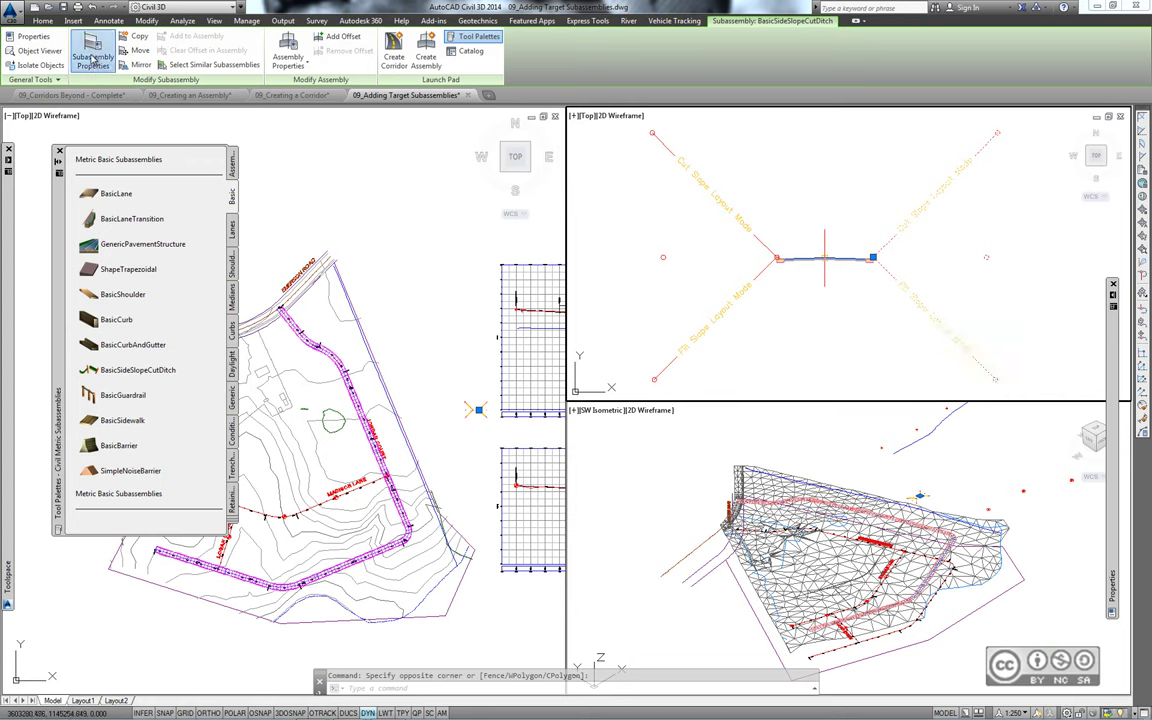
key(BackSpace)
text(R)
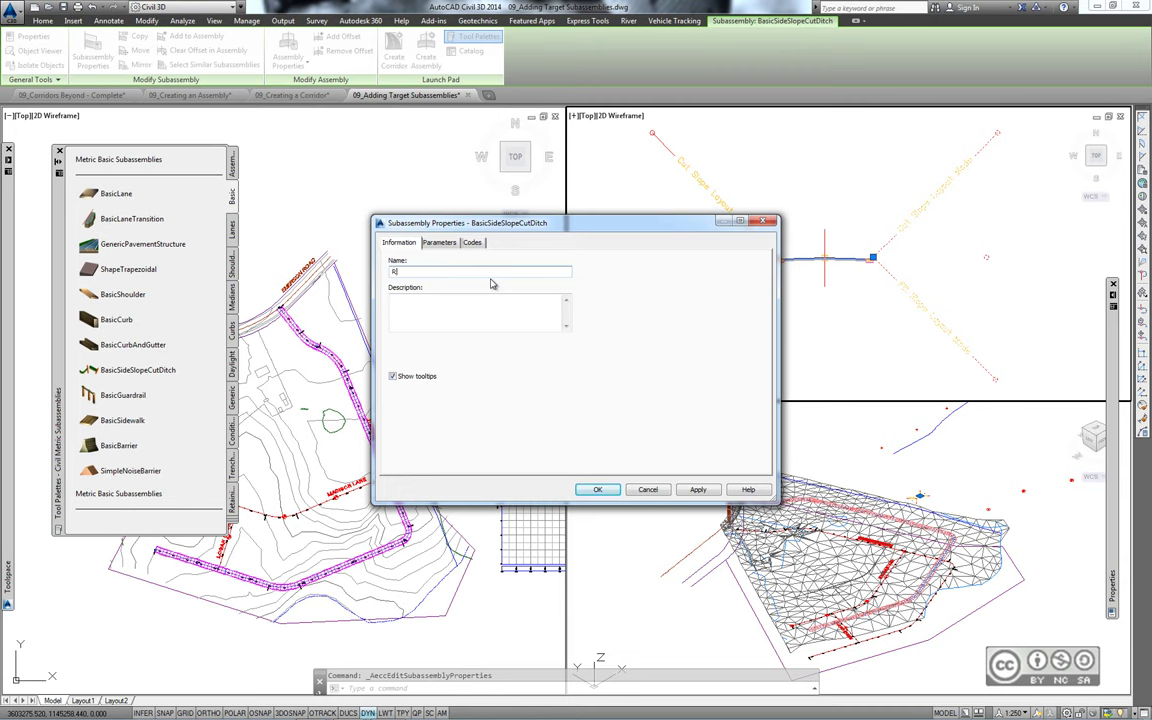
text(ight)
text(ght)
click(597, 489)
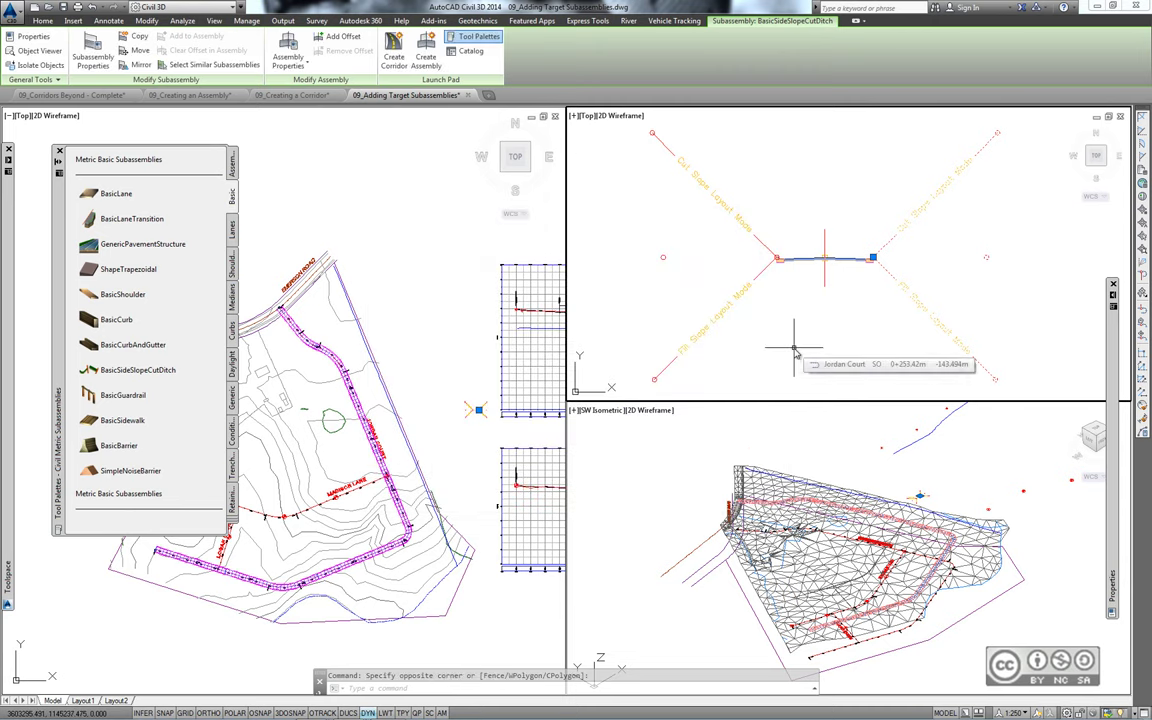
key(Escape)
Rename the left-side BasicSideSlopeCutDitch subassembly to Left Daylight.
click(746, 290)
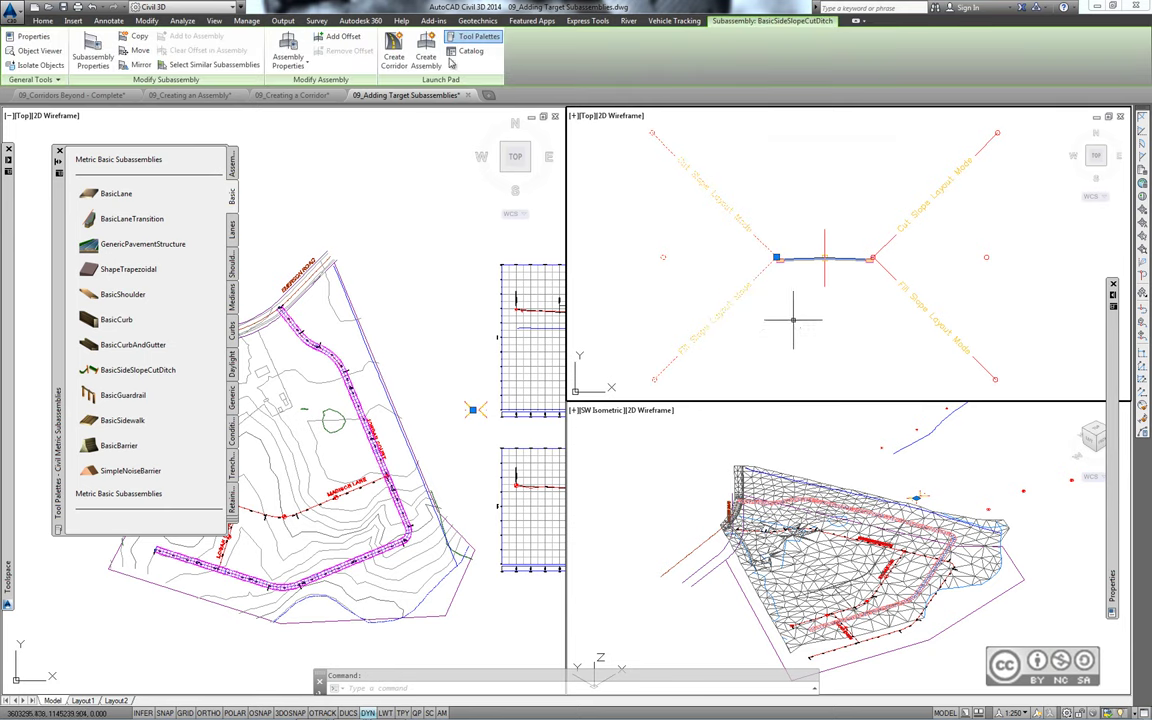
click(91, 47)
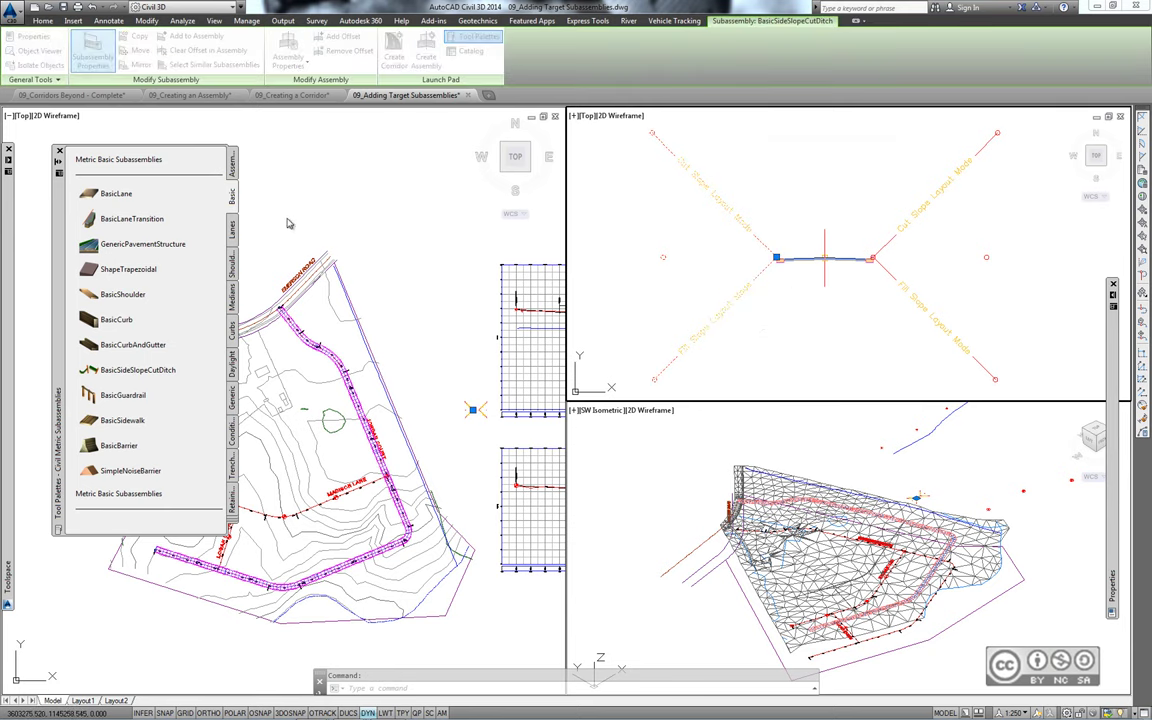
text(Left Dayl)
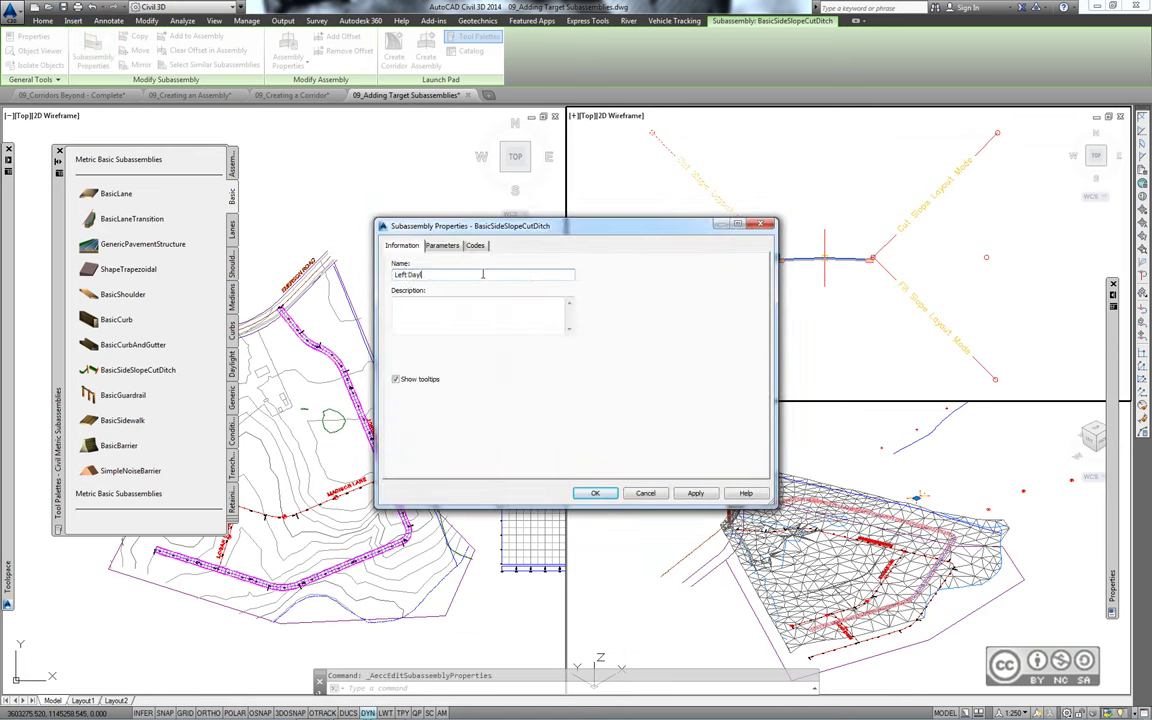
click(595, 493)
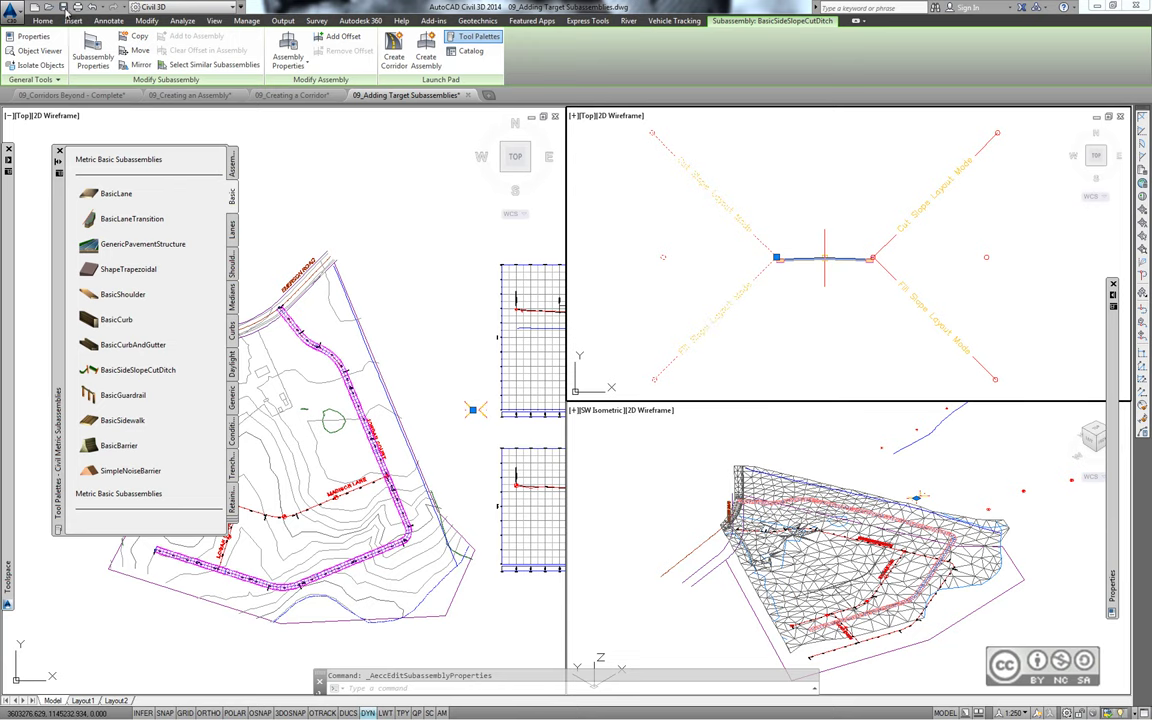
Open the drawing 09_Applying Corridor Targets.dwg.
click(60, 7)
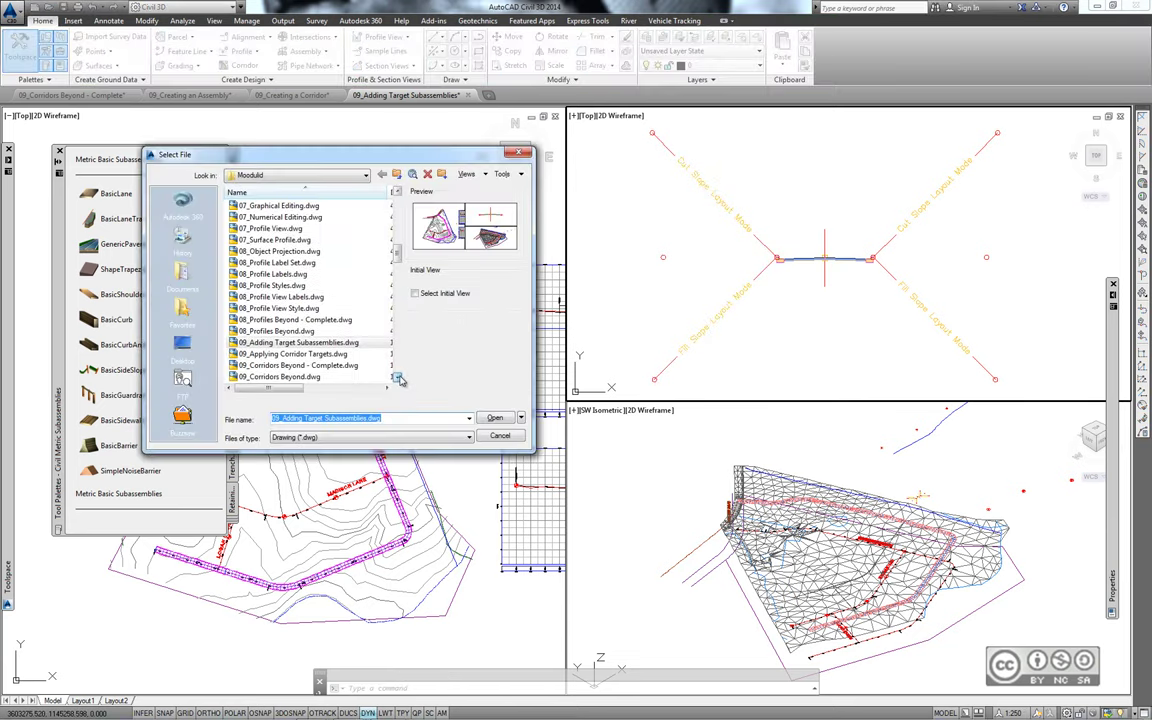
click(292, 354)
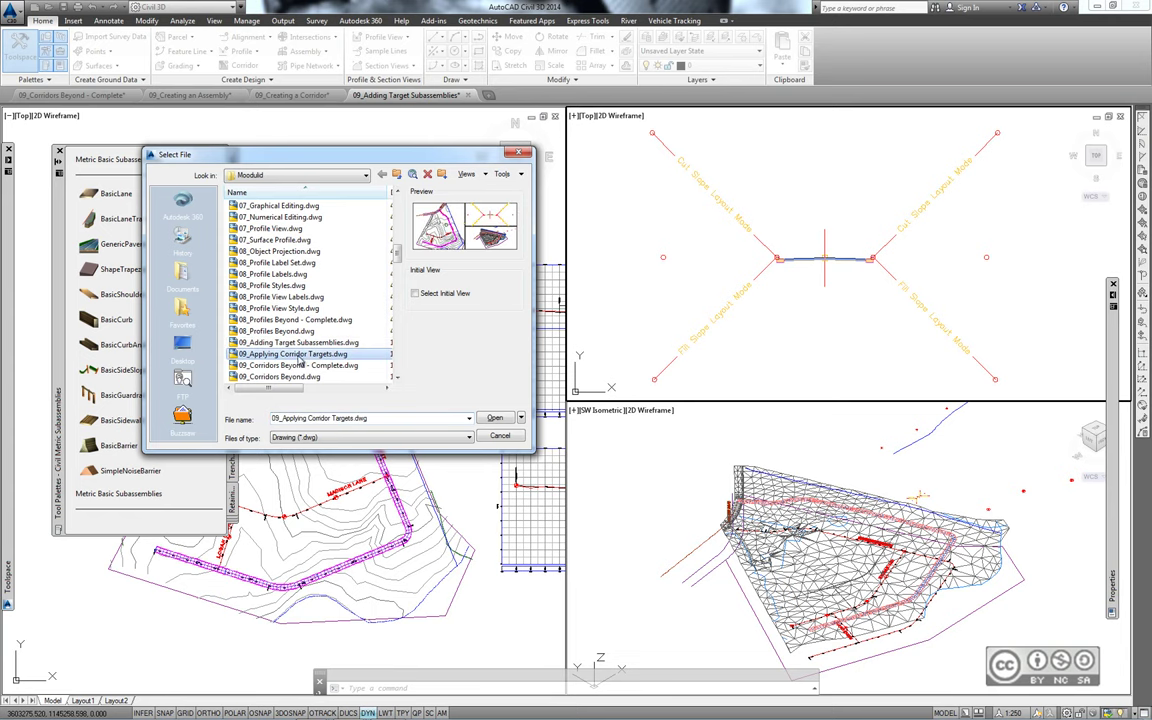
click(494, 420)
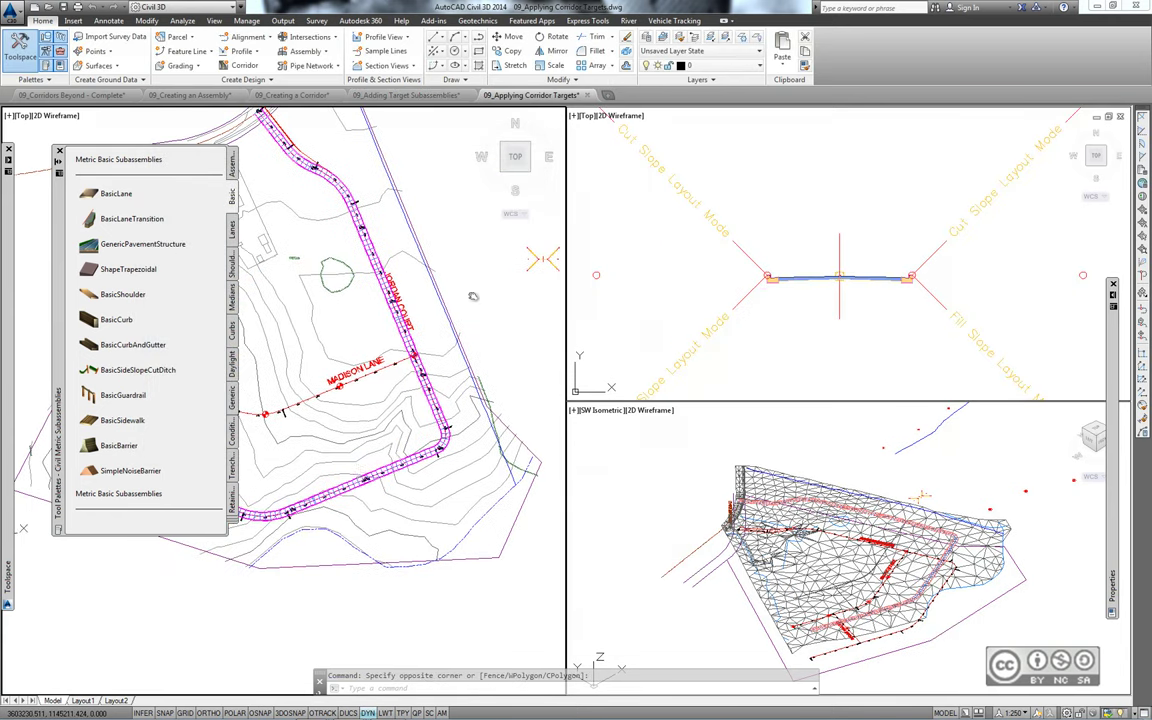
Start Edit Targets on the subdivision road corridor, zoomed in near Madison Lane.
click(375, 480)
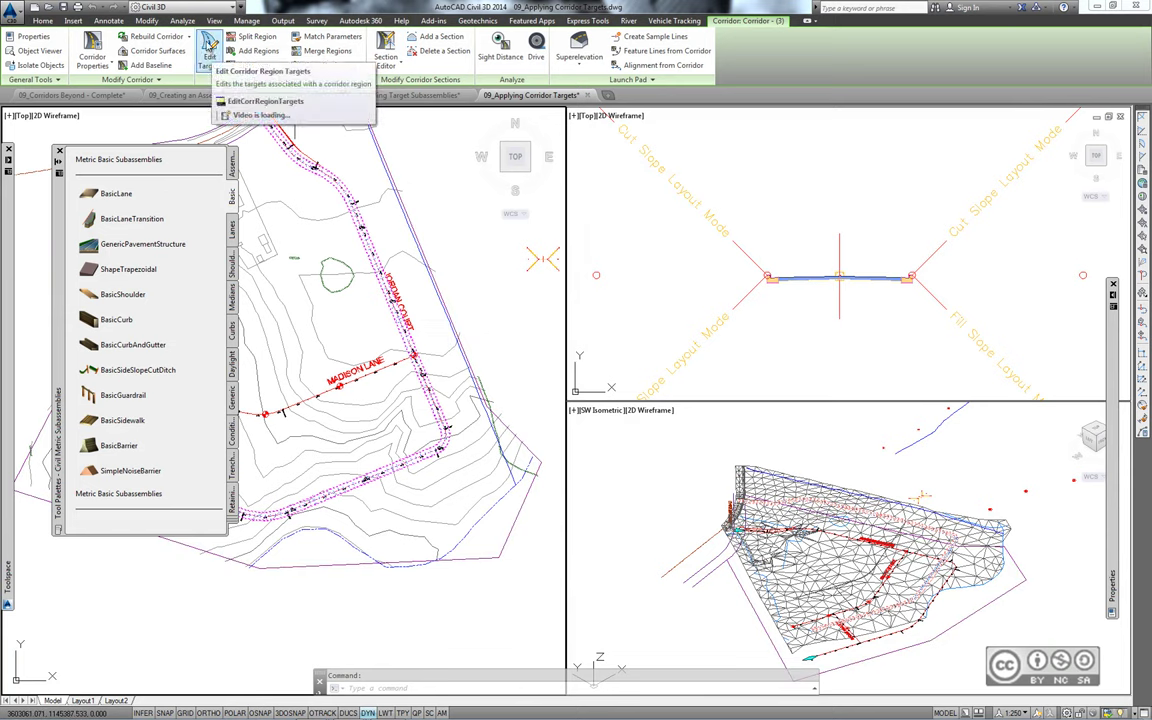
click(209, 50)
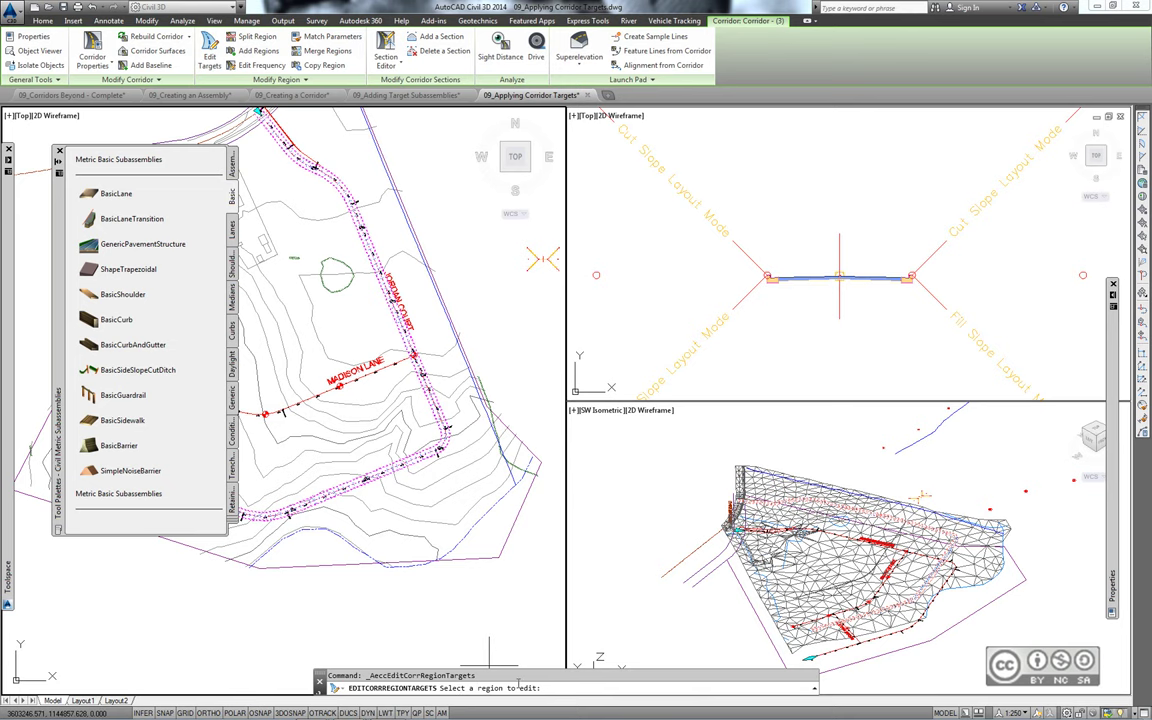
scroll(349, 465, up, 3)
scroll(349, 465, up, 2)
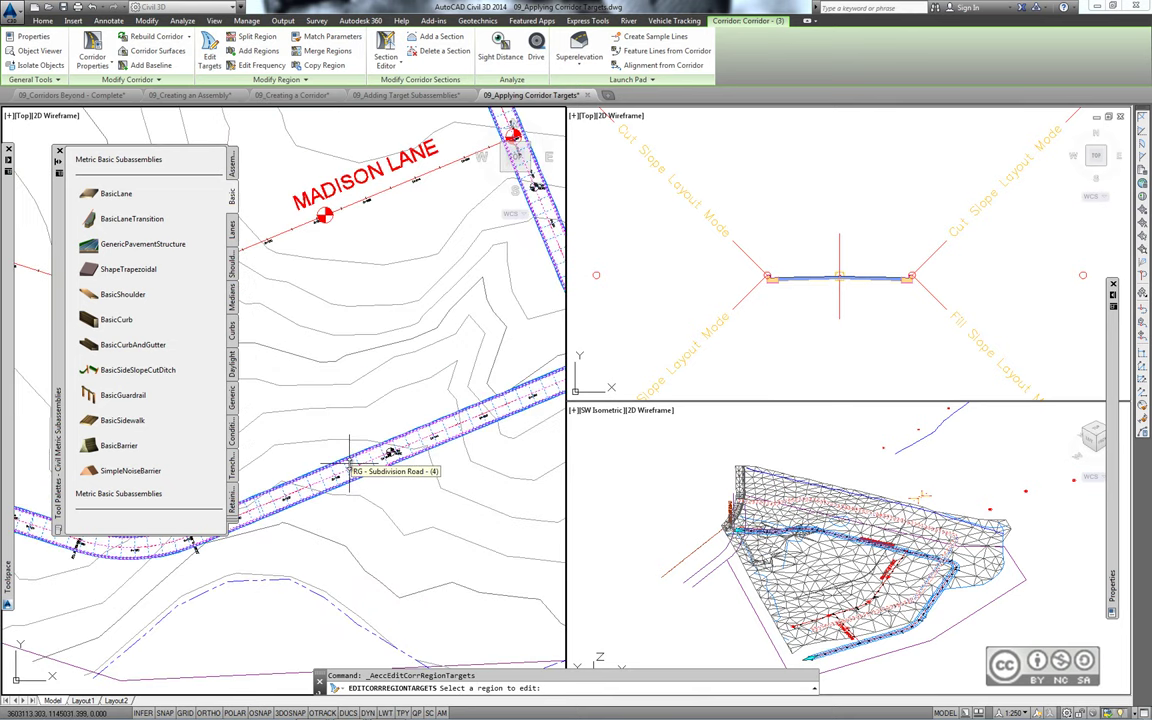
For the Subdivision Road region, set the left lane transition target type to feature lines, survey figures and polylines.
click(349, 465)
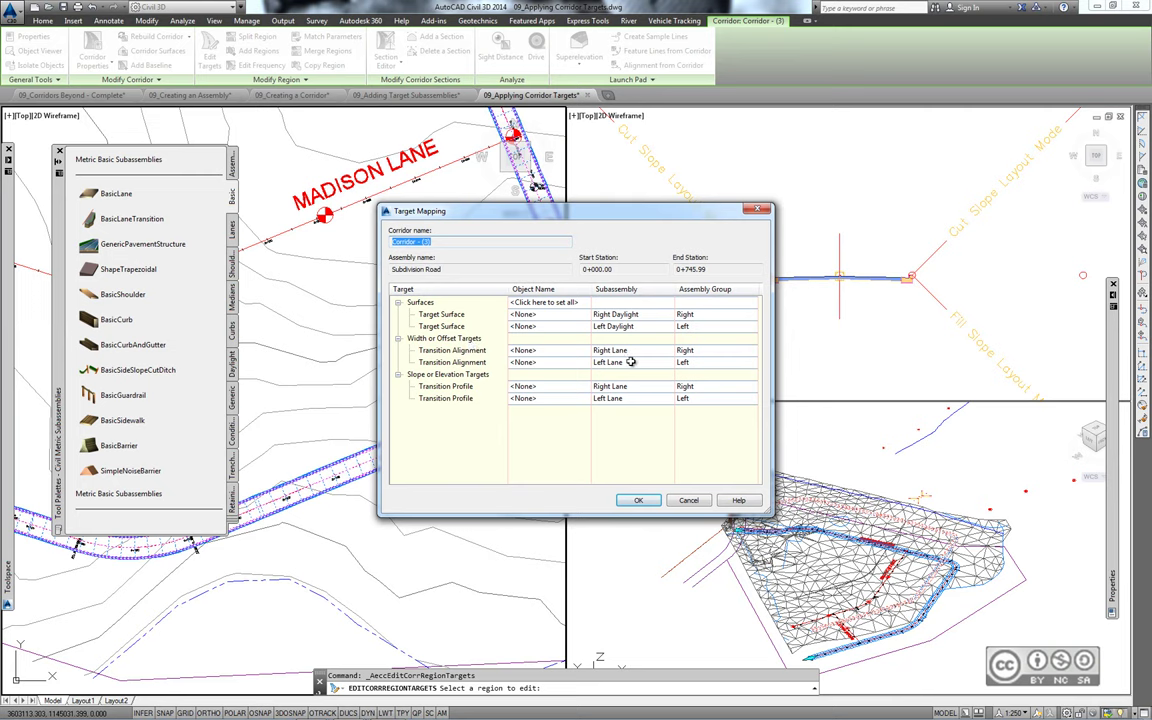
click(546, 364)
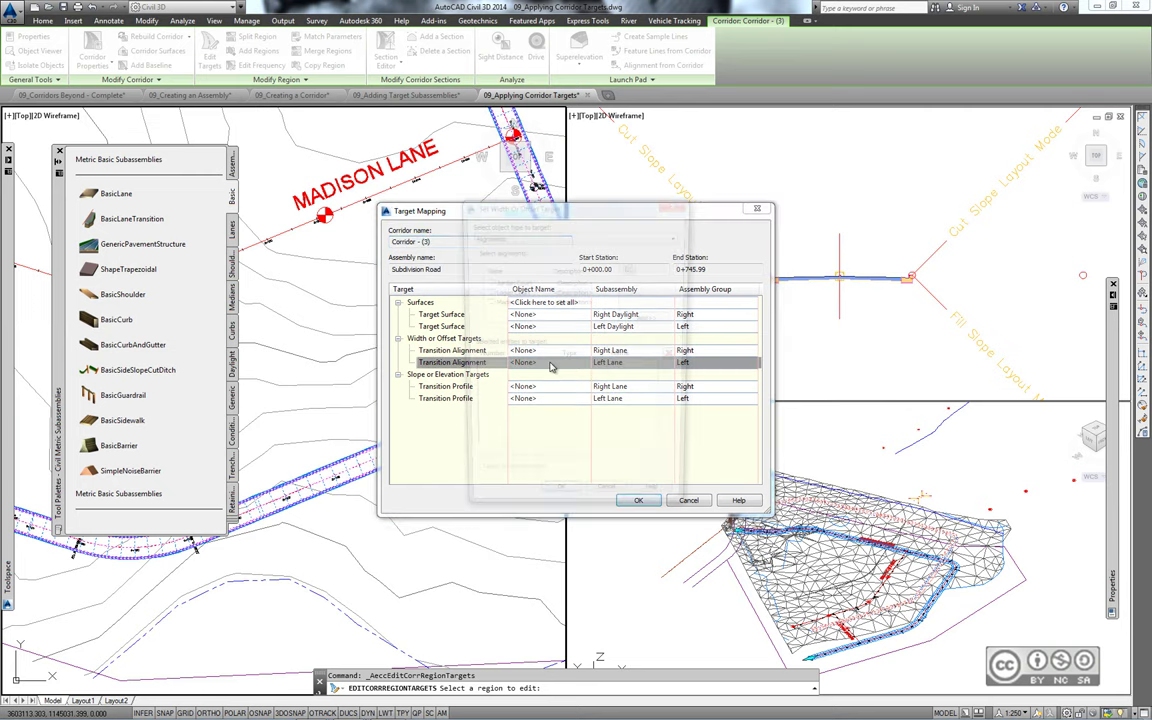
drag(502, 216, 610, 254)
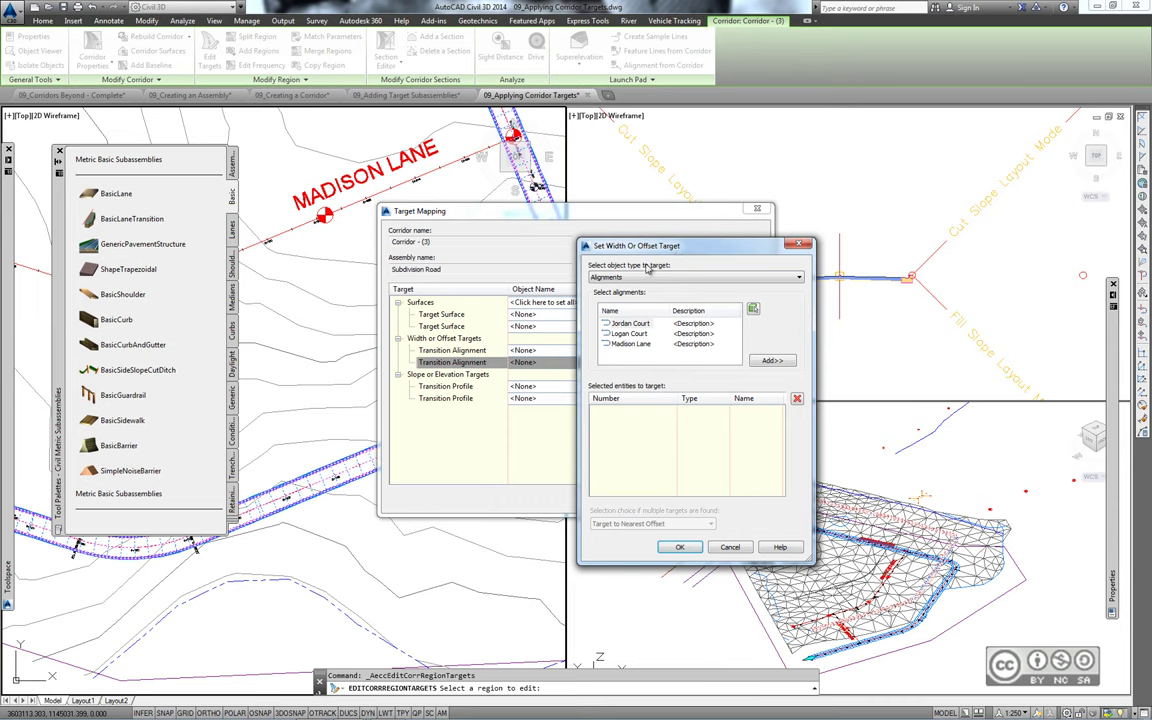
click(640, 277)
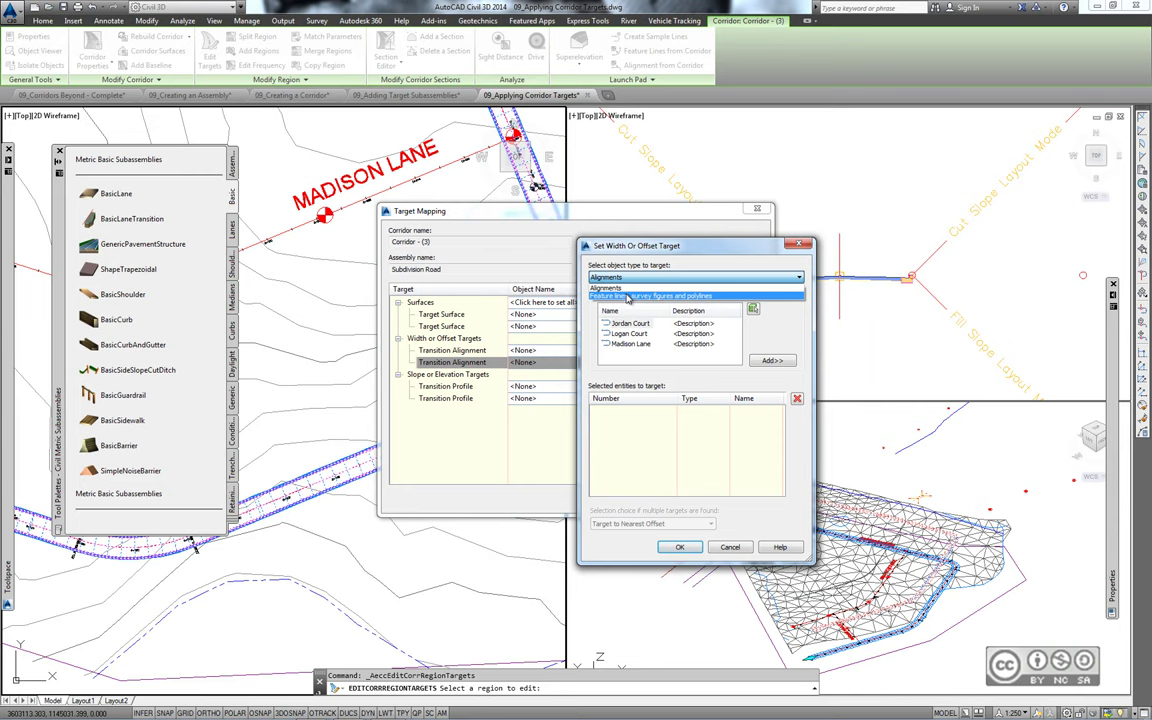
click(629, 296)
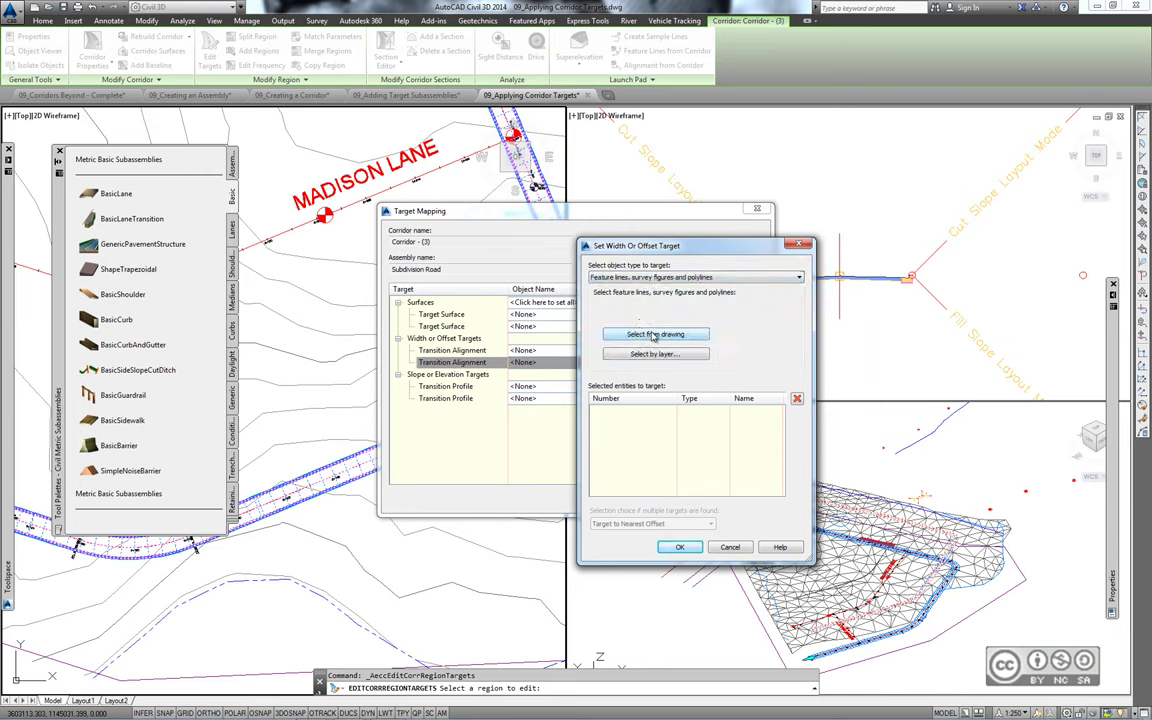
Select the red polyline beside the corridor as the left lane's width target, Polyline-1.
click(653, 336)
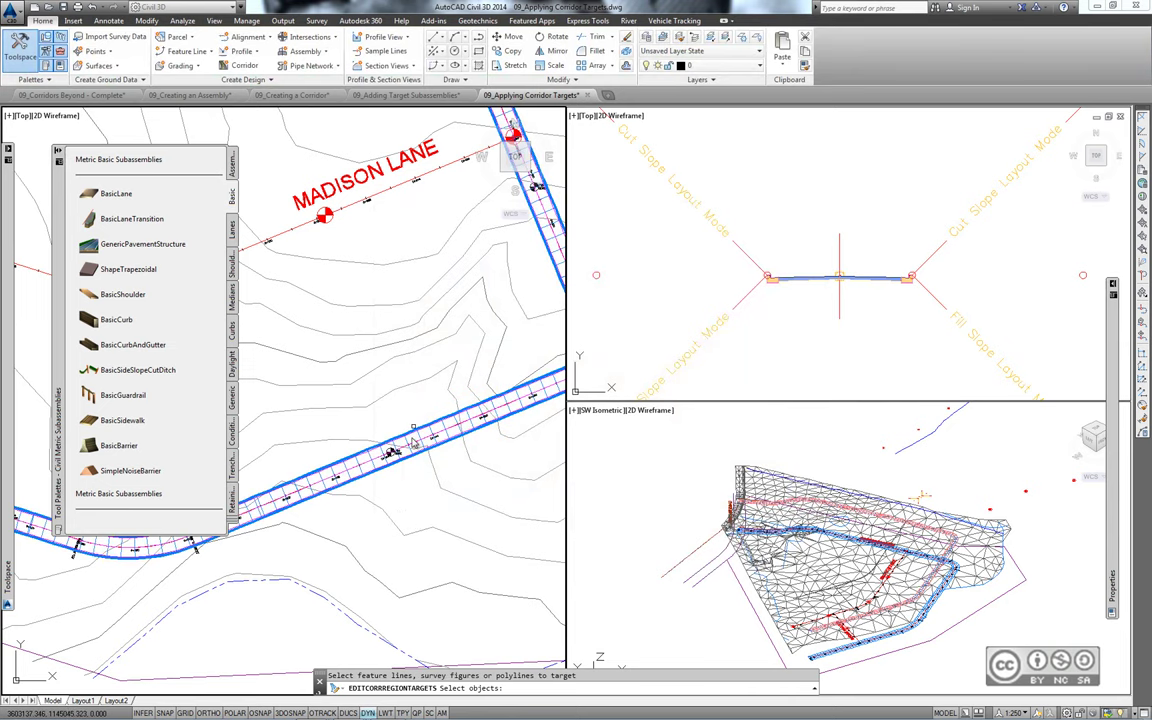
middle_drag(402, 530, 322, 271)
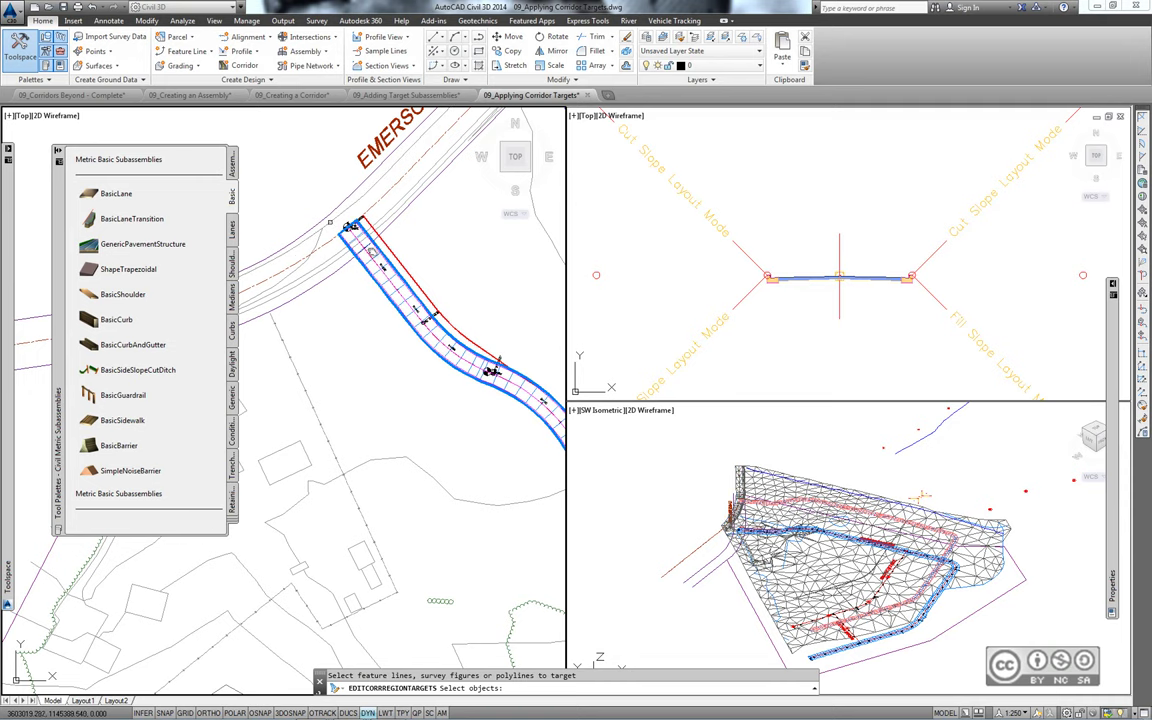
middle_drag(385, 246, 380, 334)
scroll(384, 324, up, 3)
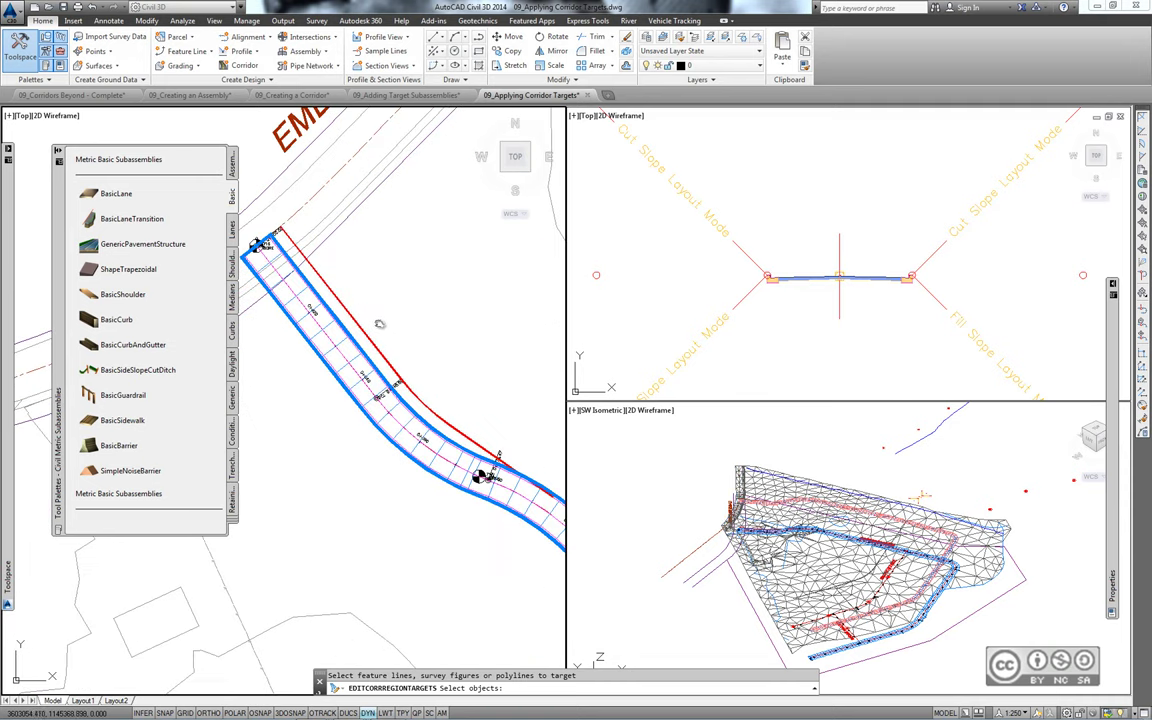
click(399, 319)
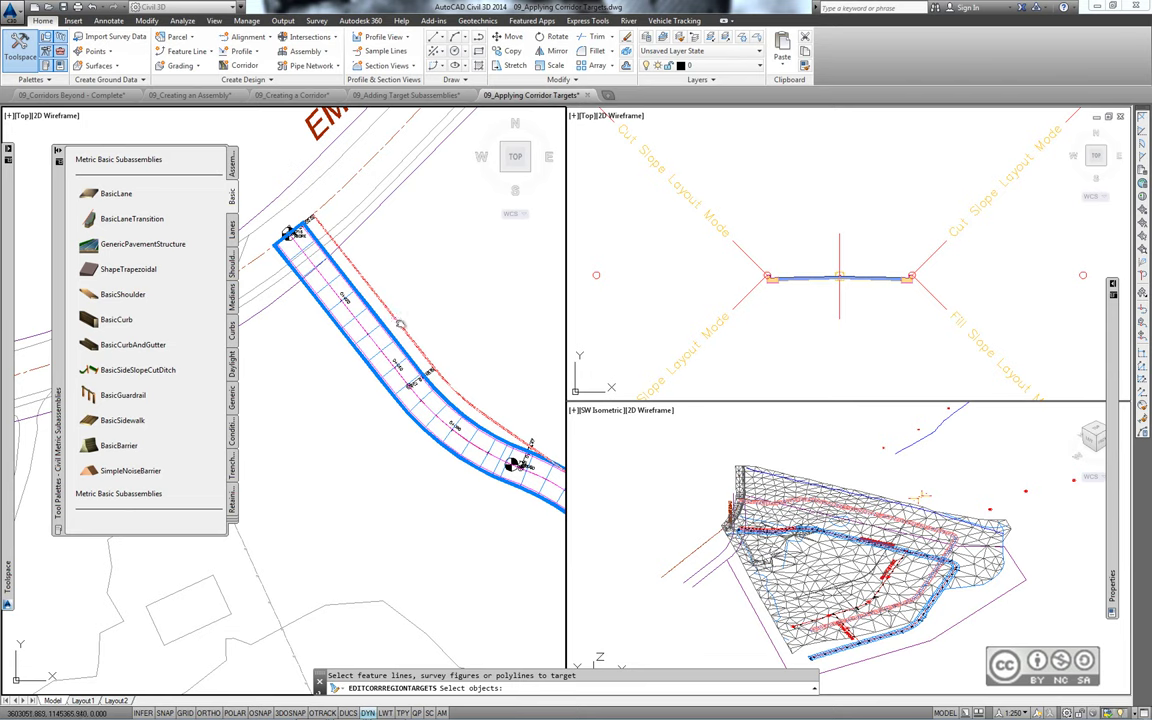
click(397, 320)
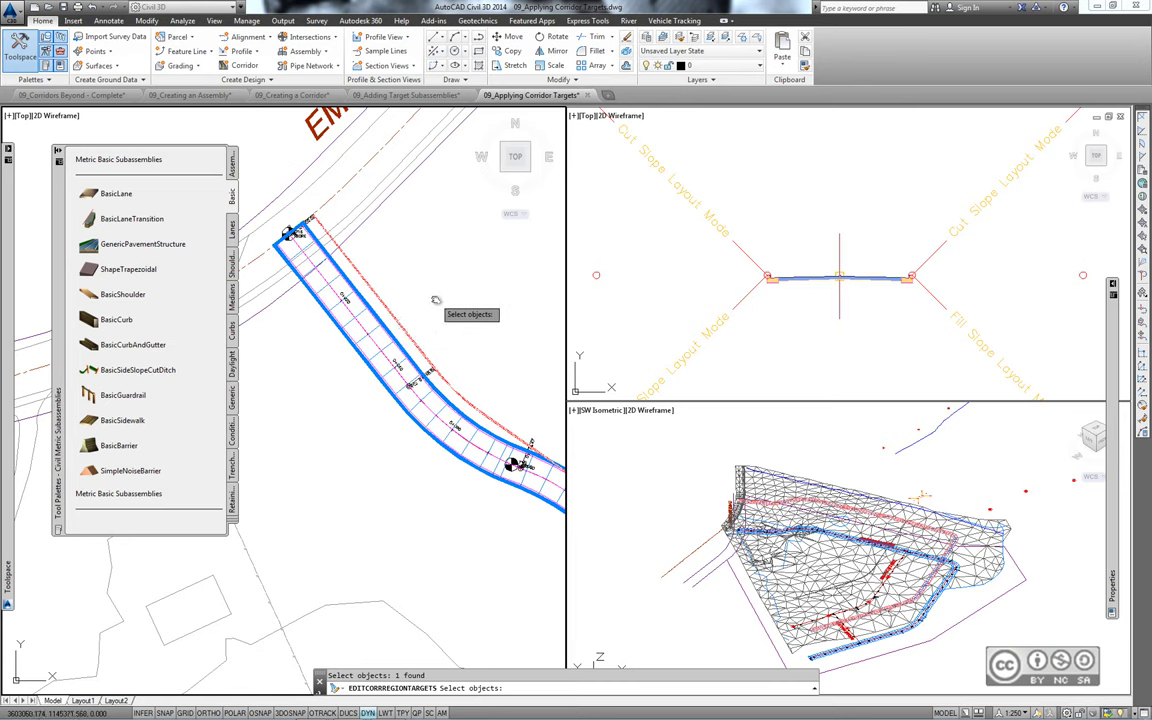
key(Return)
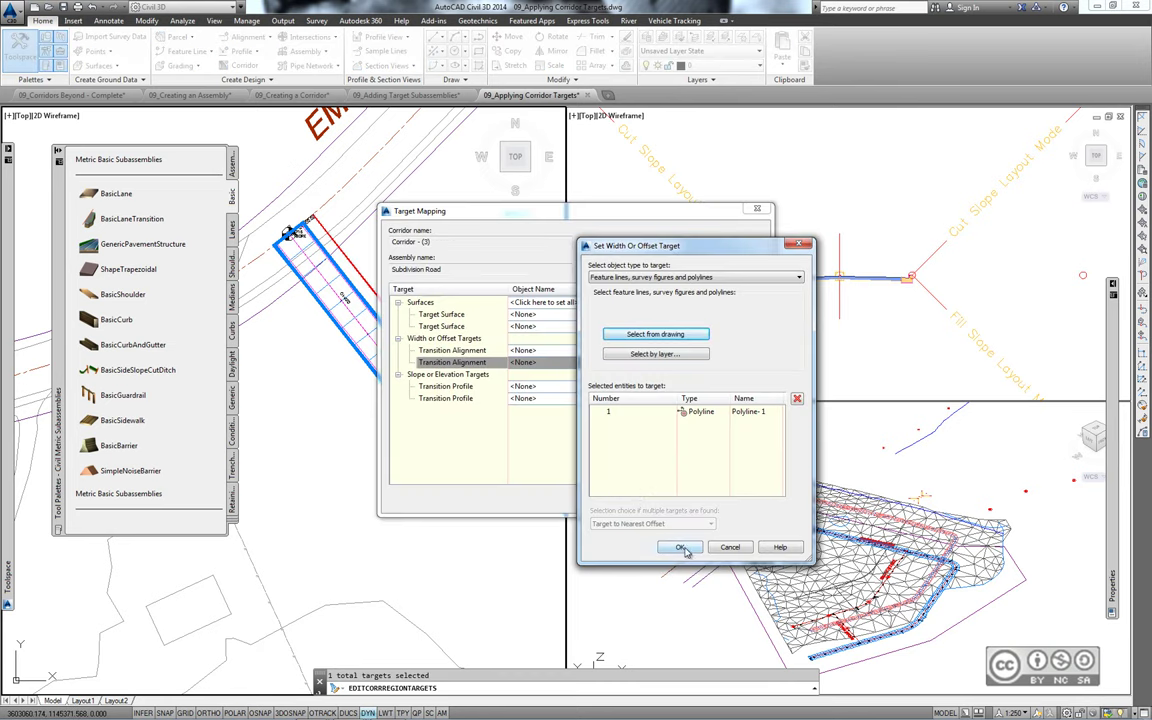
click(683, 549)
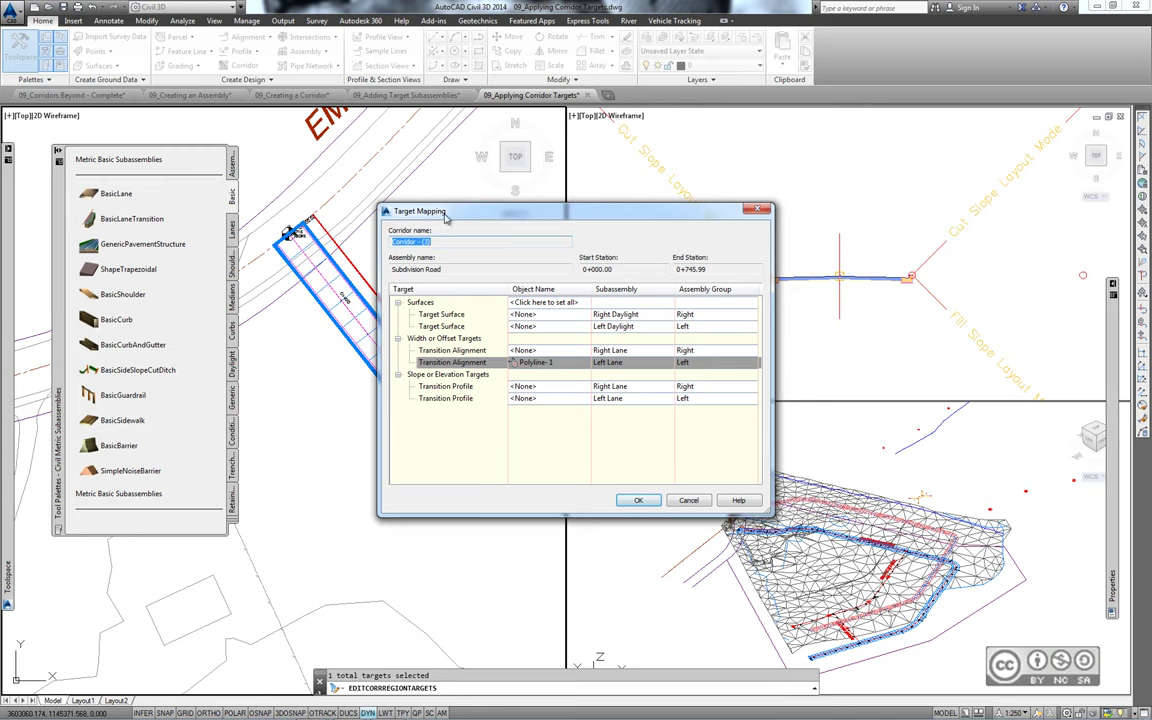
Apply the Polyline-1 target to rebuild the corridor, then reopen Target Mapping for region RG - Subdivision Road - (4).
click(640, 501)
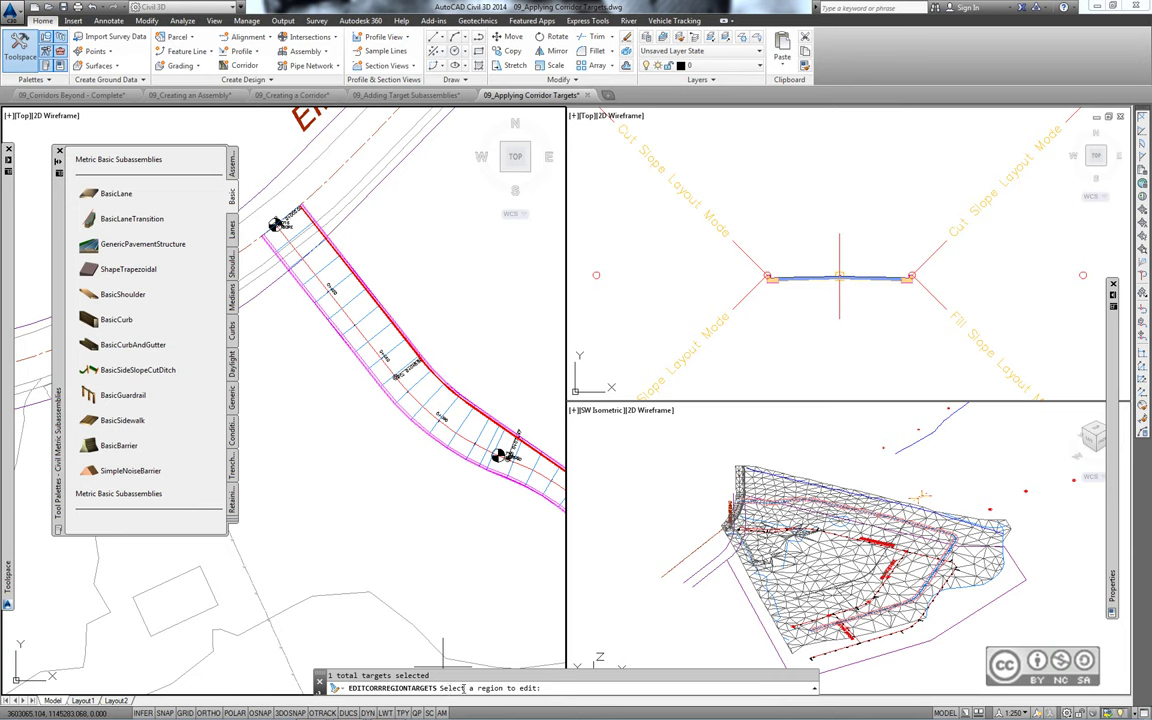
click(413, 407)
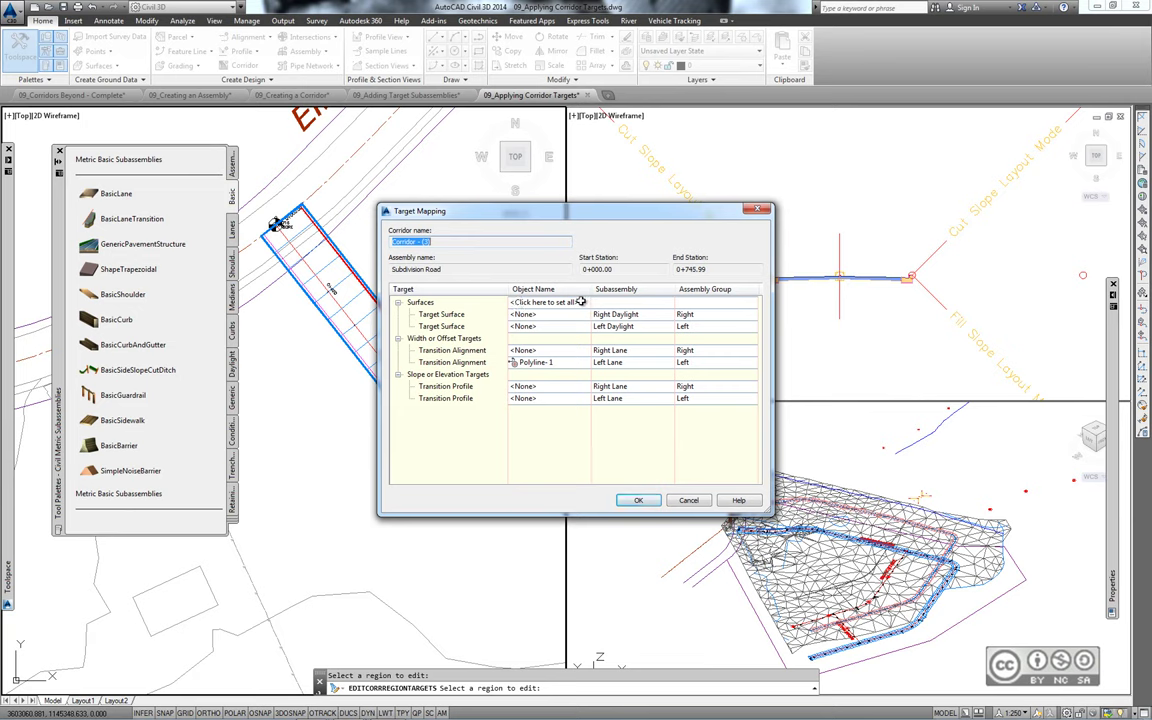
Set EG as the target surface for both daylight subassemblies and rebuild the corridor.
click(580, 301)
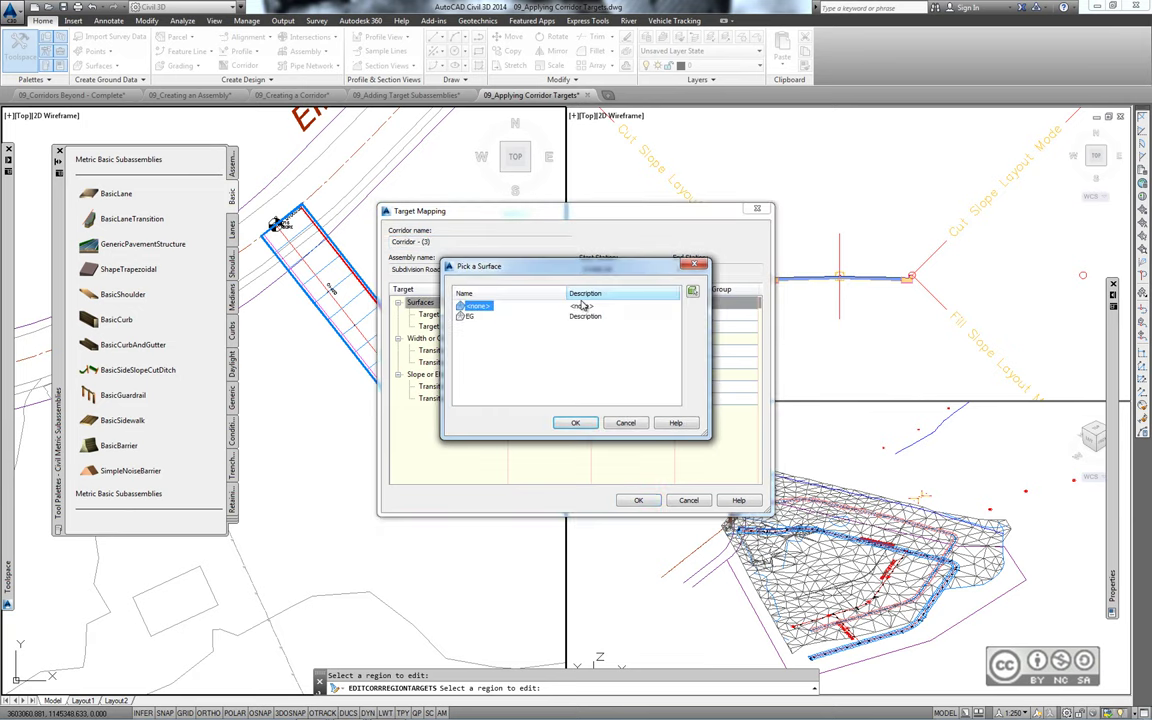
click(470, 317)
click(580, 423)
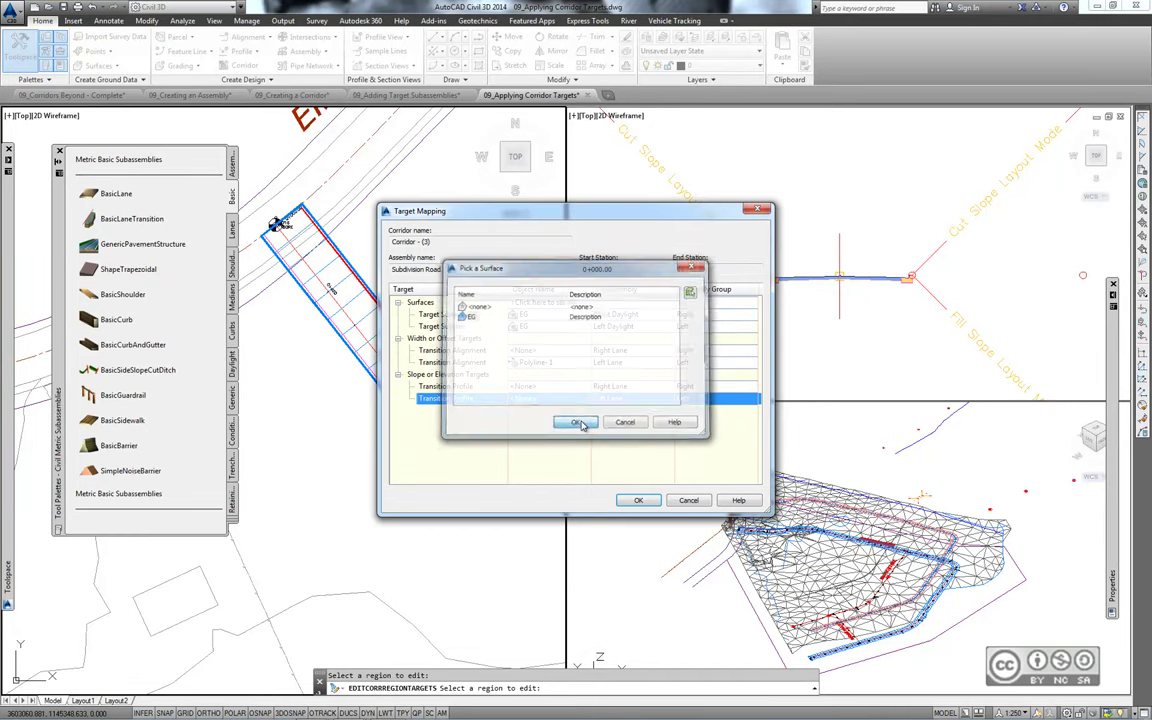
click(631, 501)
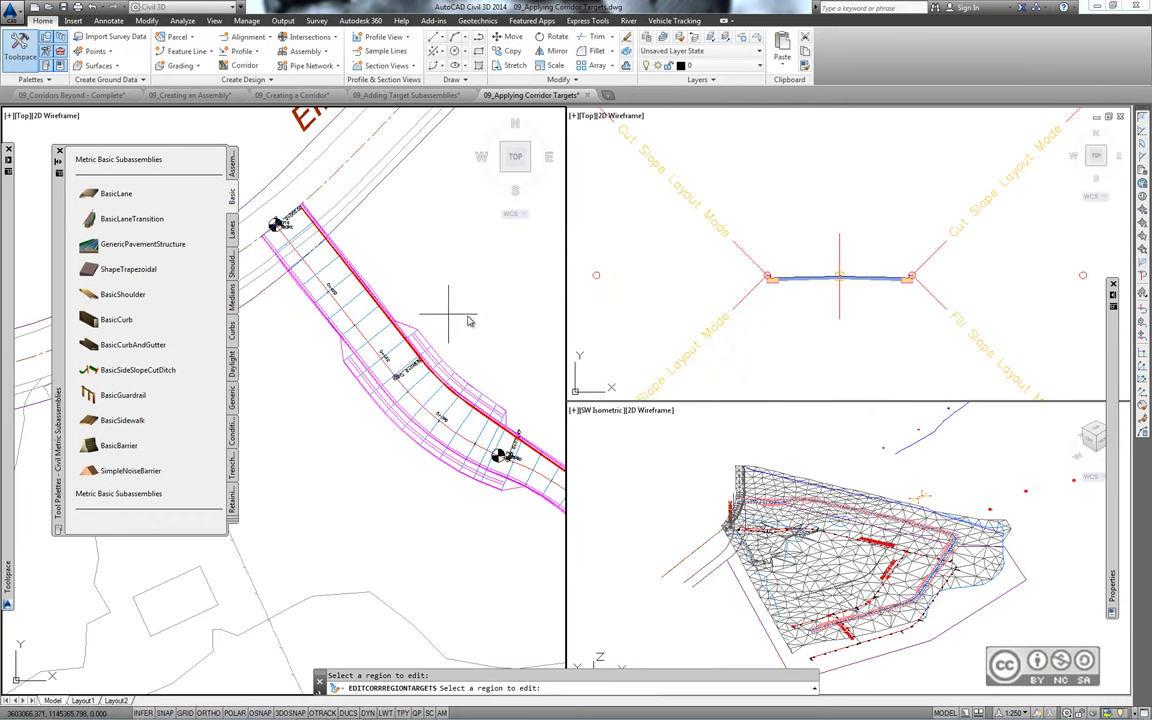
Pan the plan view along Jordan Court and zoom the 3D view onto the daylight slopes.
middle_drag(506, 335, 446, 260)
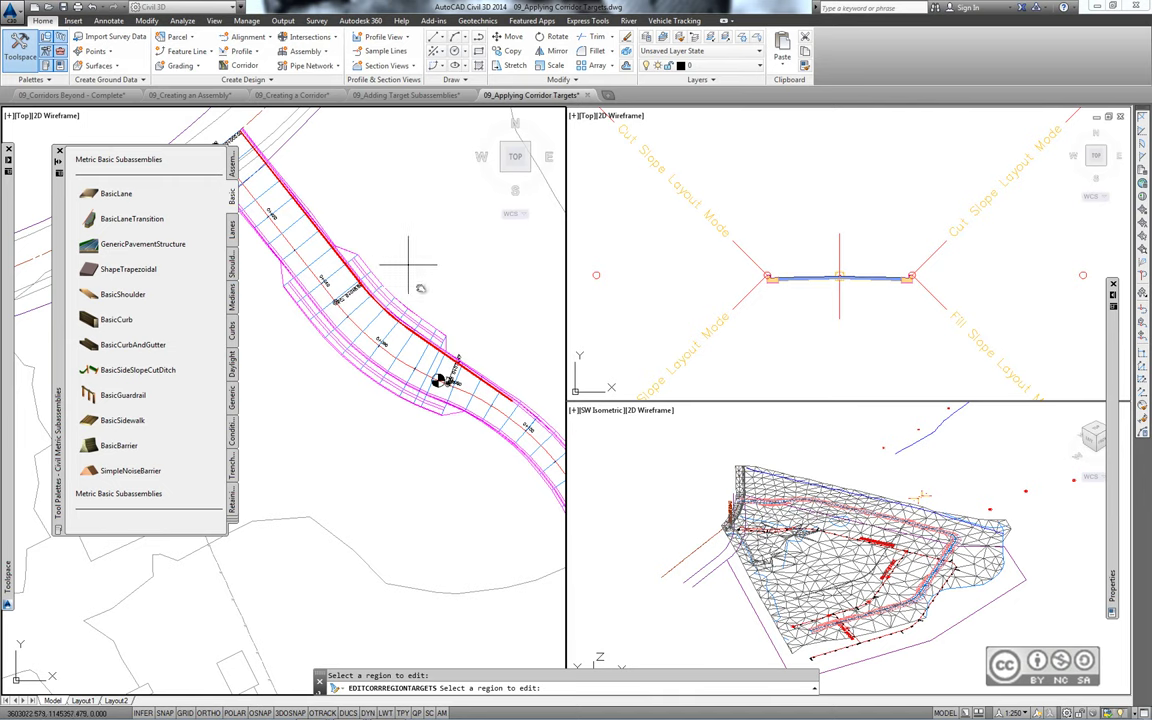
mouse_move(463, 360)
middle_down()
mouse_move(424, 476)
mouse_move(390, 300)
middle_up()
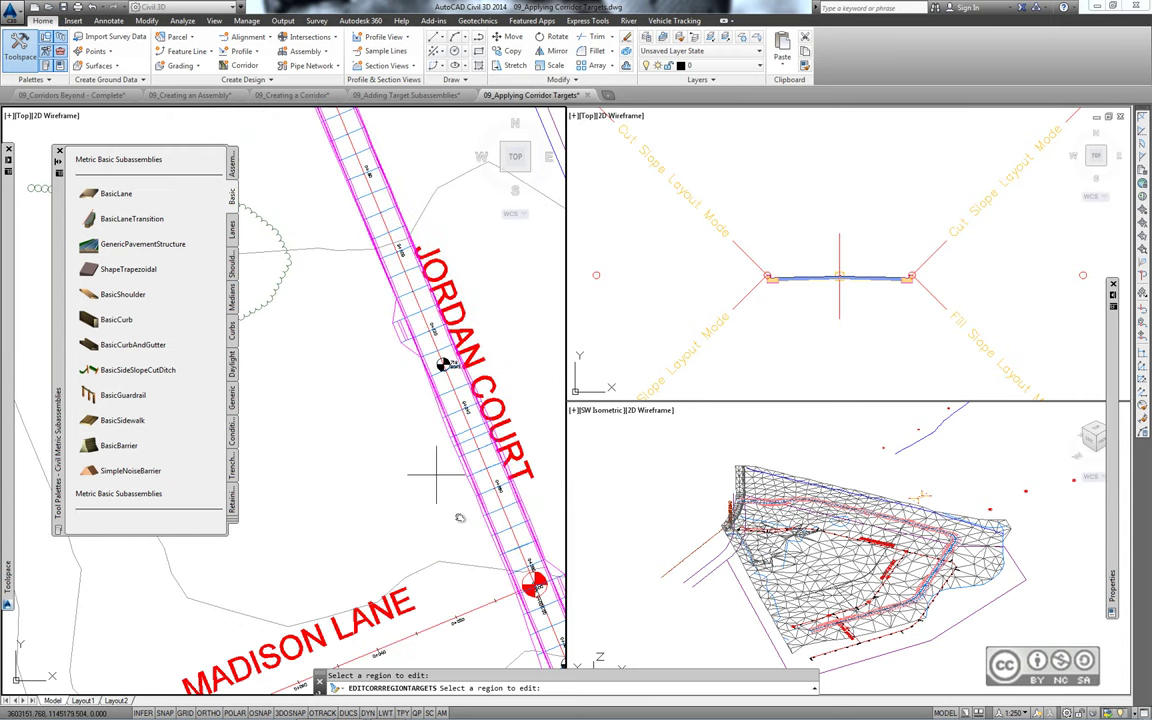
mouse_move(420, 480)
middle_down()
mouse_move(410, 360)
mouse_move(412, 417)
middle_up()
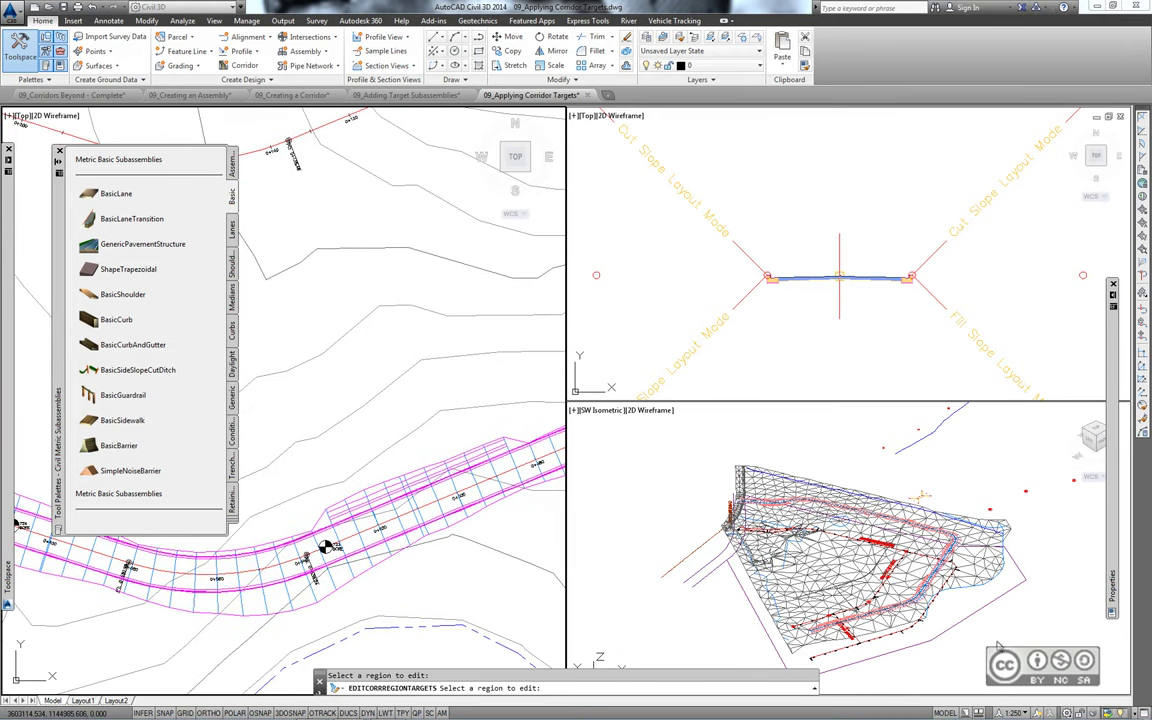
scroll(880, 585, up, 5)
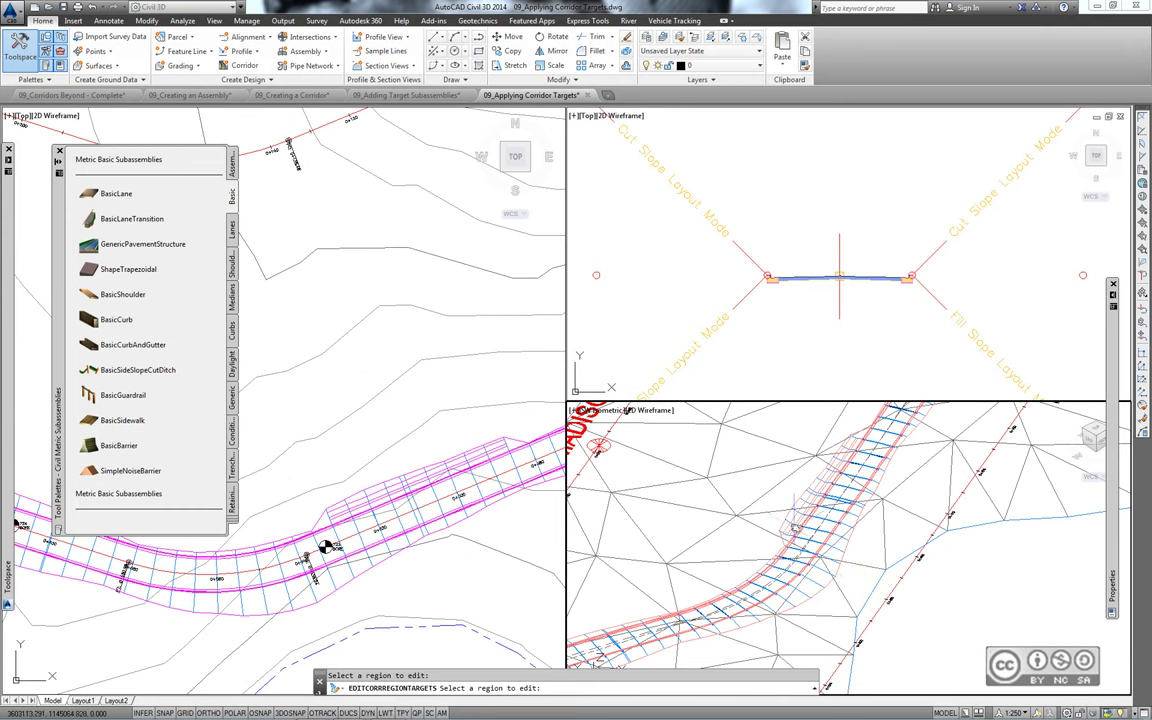
Preview the corridor in Conceptual style, return to 2D Wireframe, and close the subassembly palette.
click(214, 21)
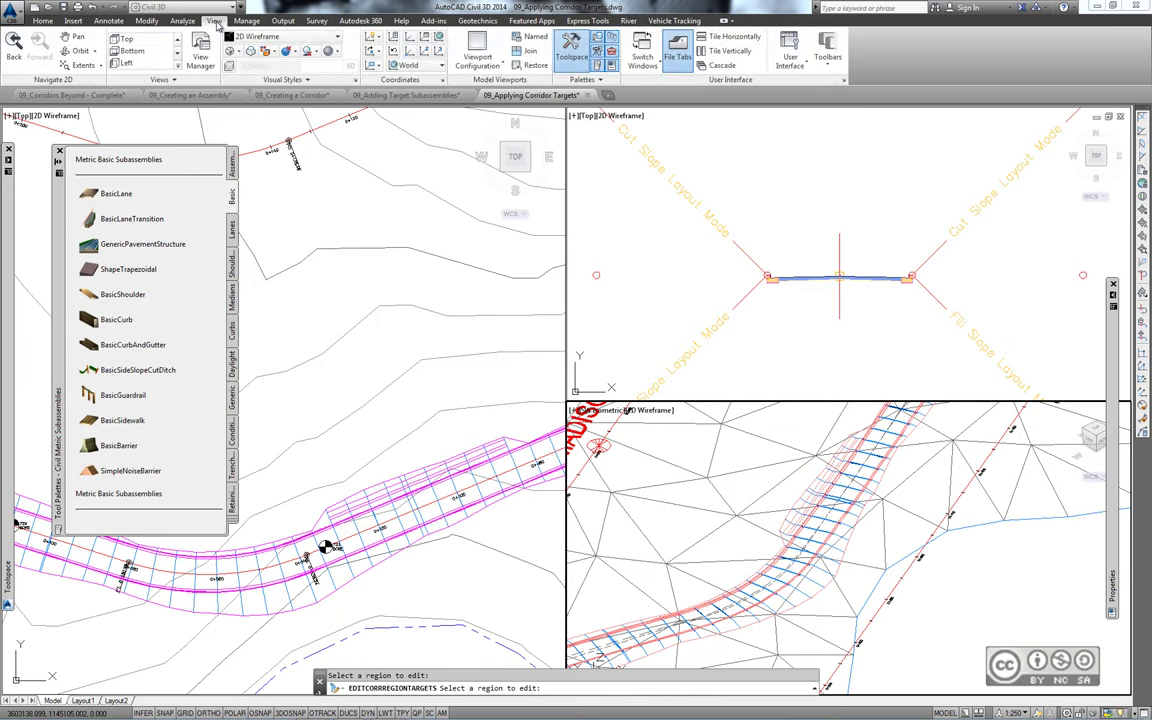
click(300, 36)
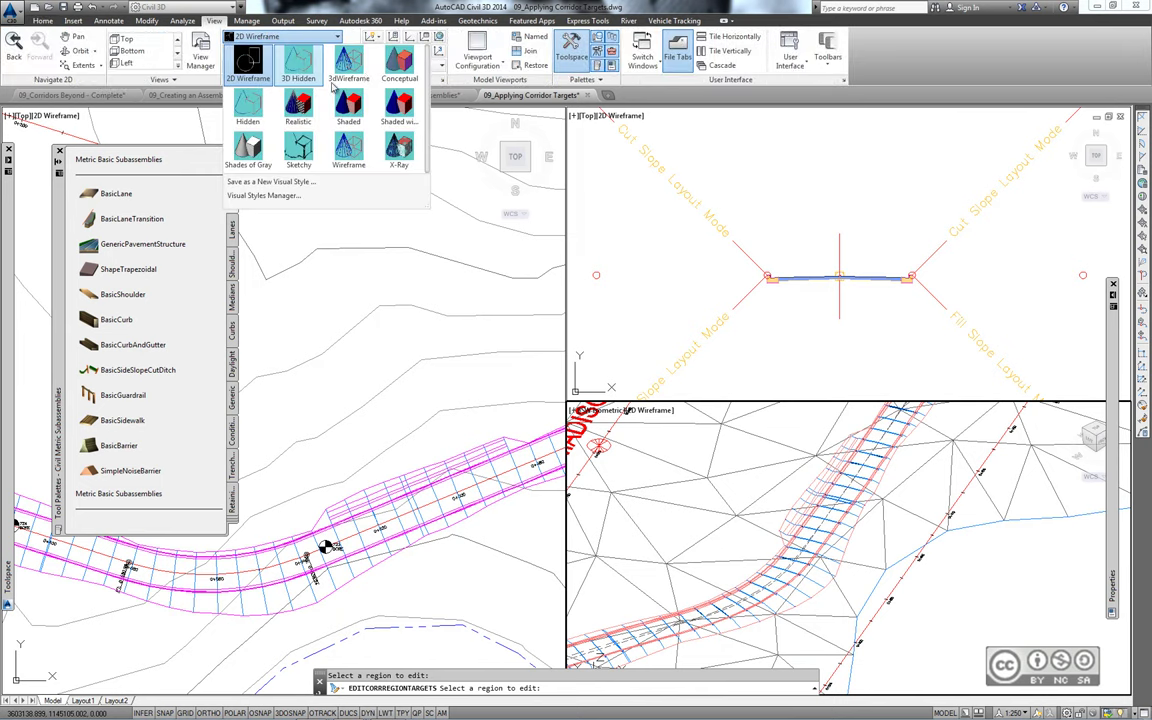
click(399, 63)
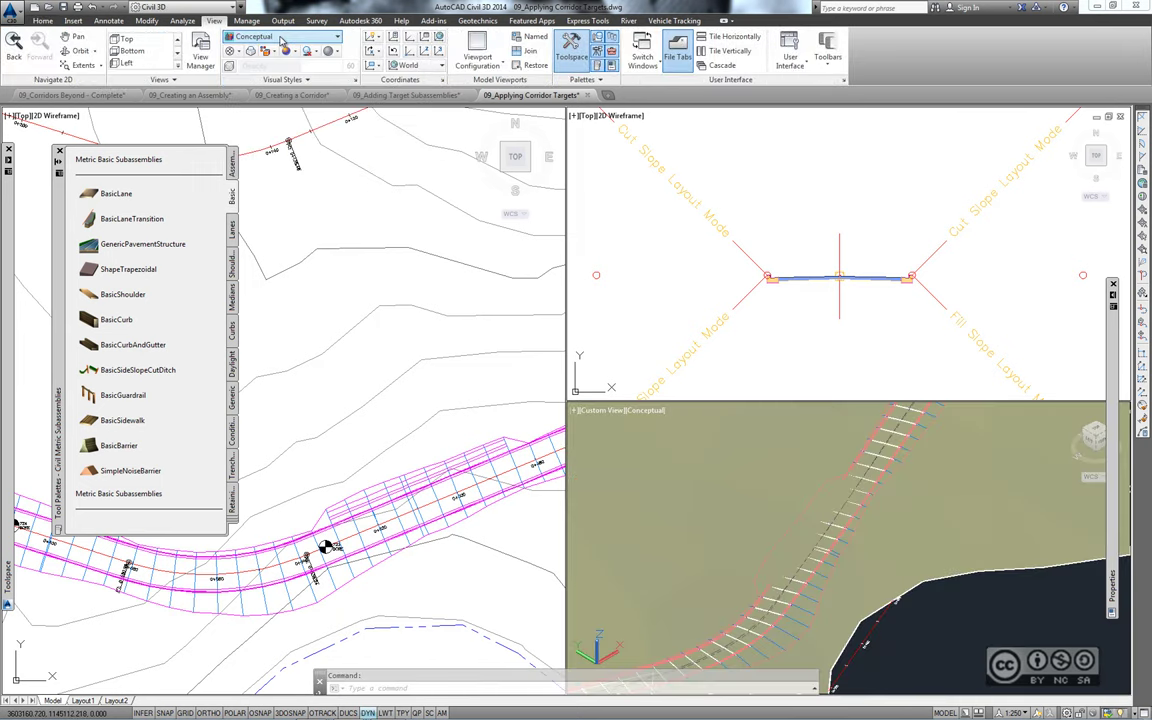
click(282, 37)
click(270, 68)
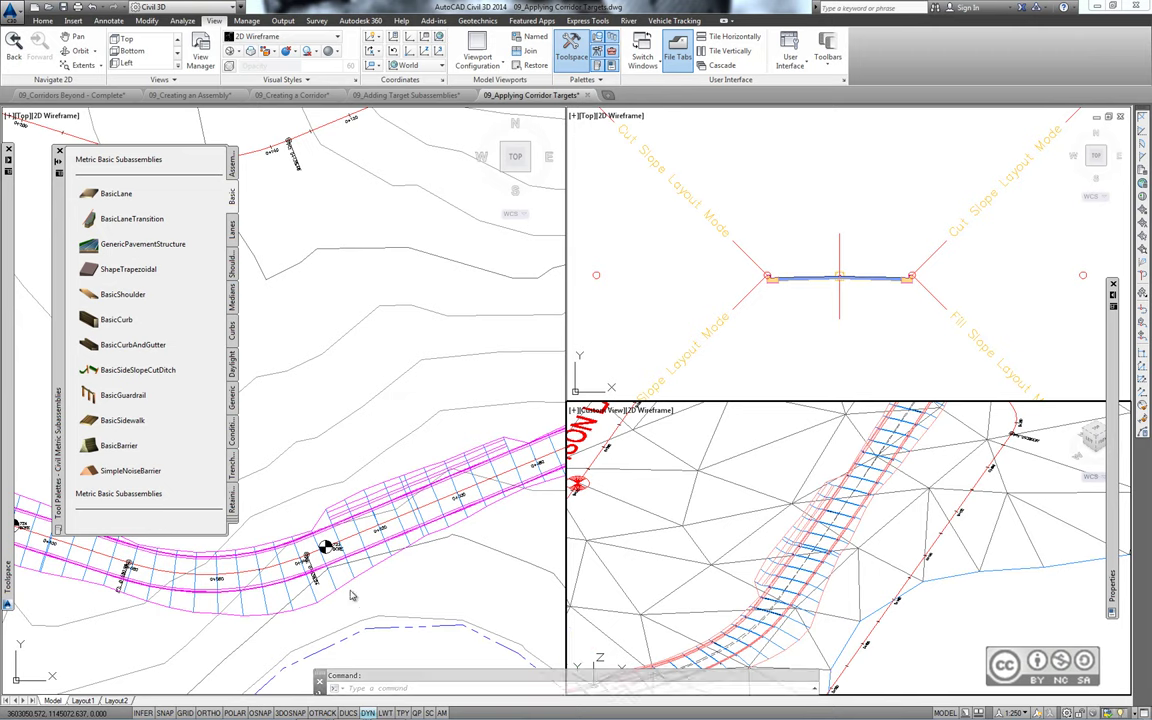
click(59, 149)
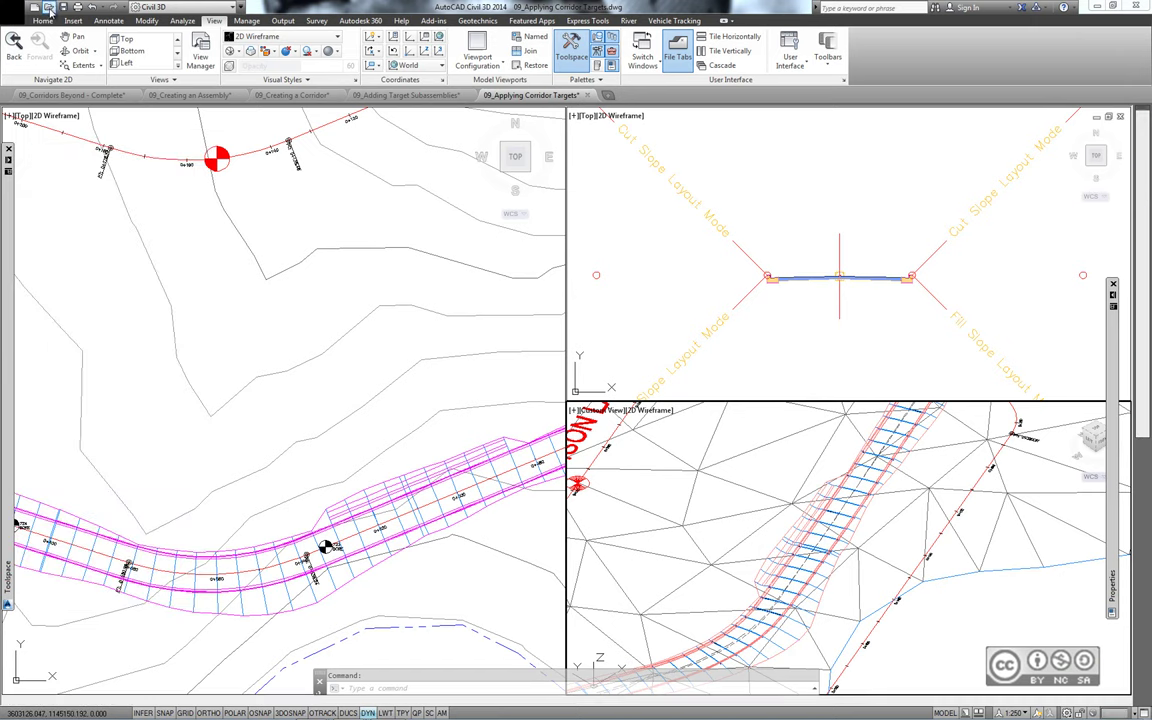
Open 09_Creating a Corridor Surface.dwg and select the Jordan Court corridor.
click(47, 7)
scroll(397, 380, down, 2)
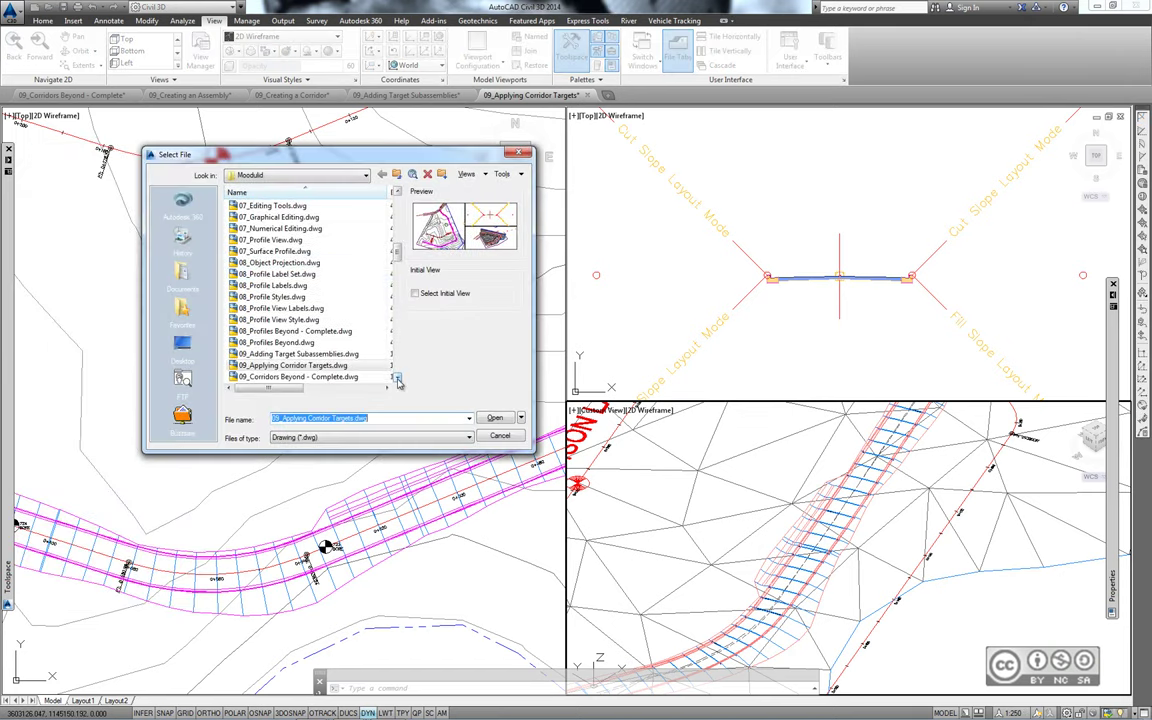
scroll(397, 380, down, 2)
click(398, 381)
click(316, 355)
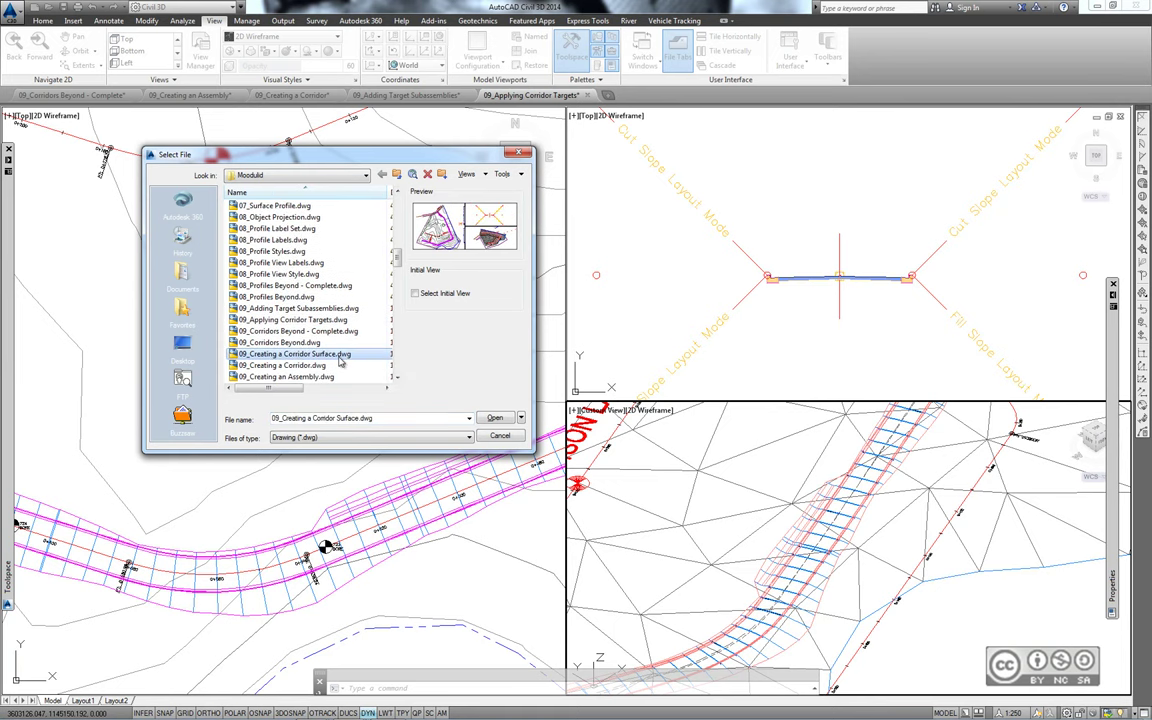
double_click(316, 355)
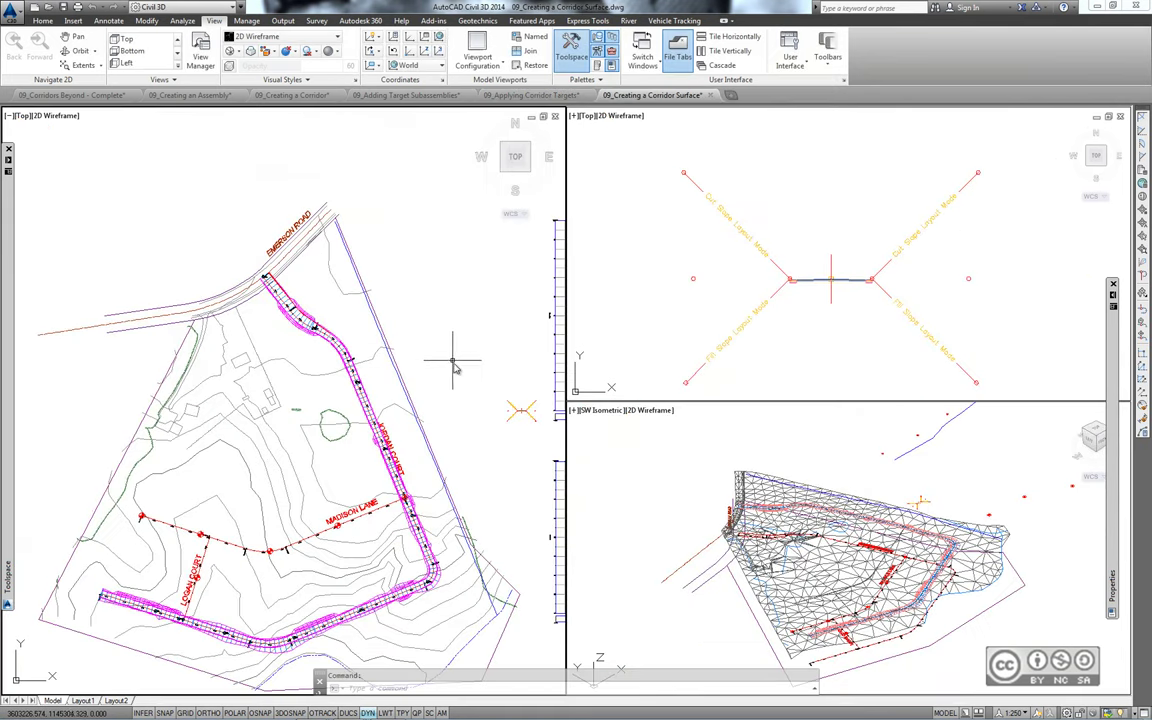
click(357, 372)
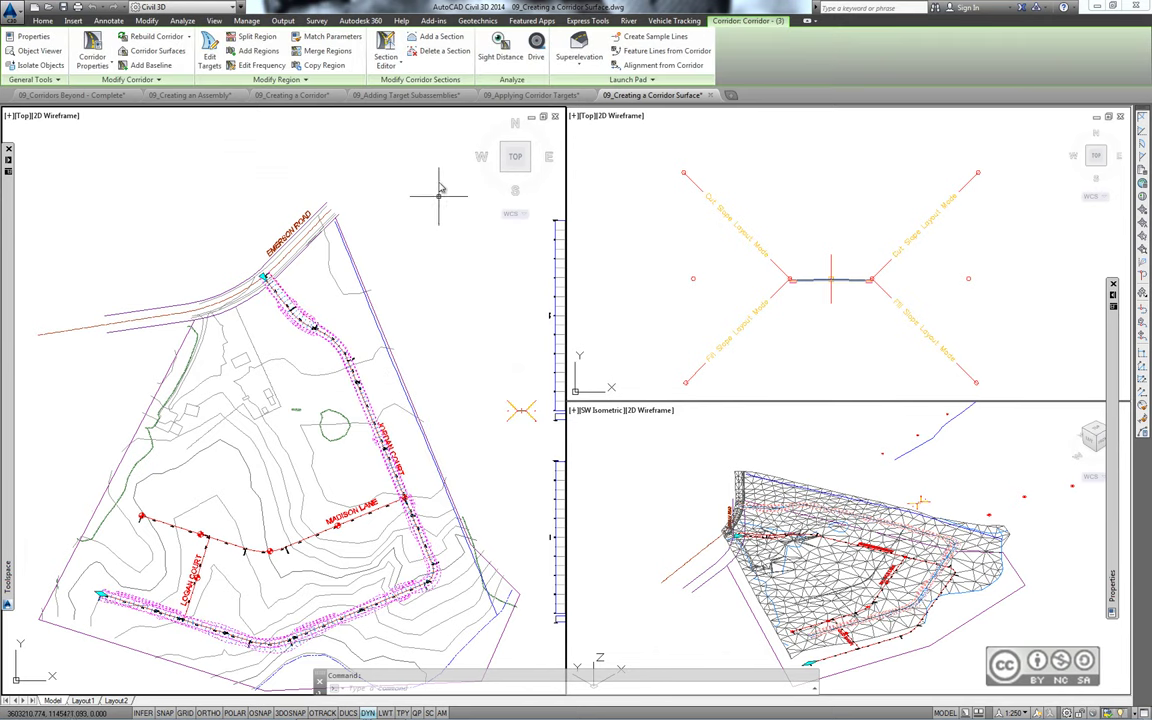
Add a corridor surface named Jordan Court FG that uses the Top link code.
click(147, 52)
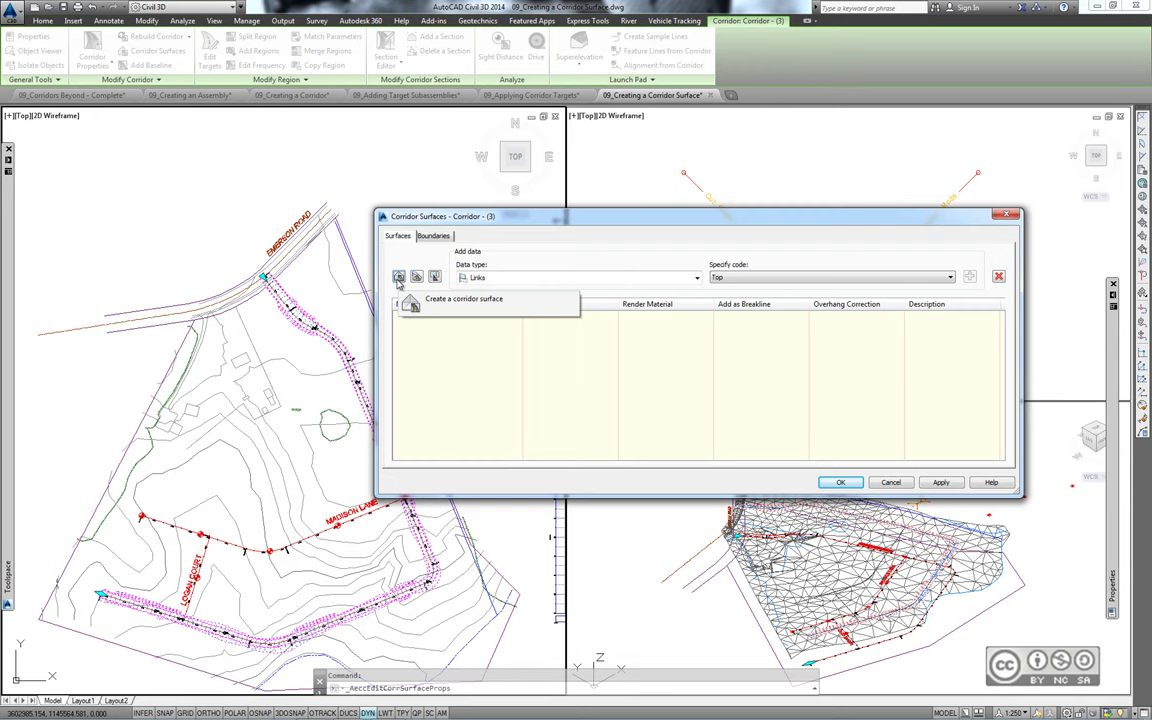
click(398, 277)
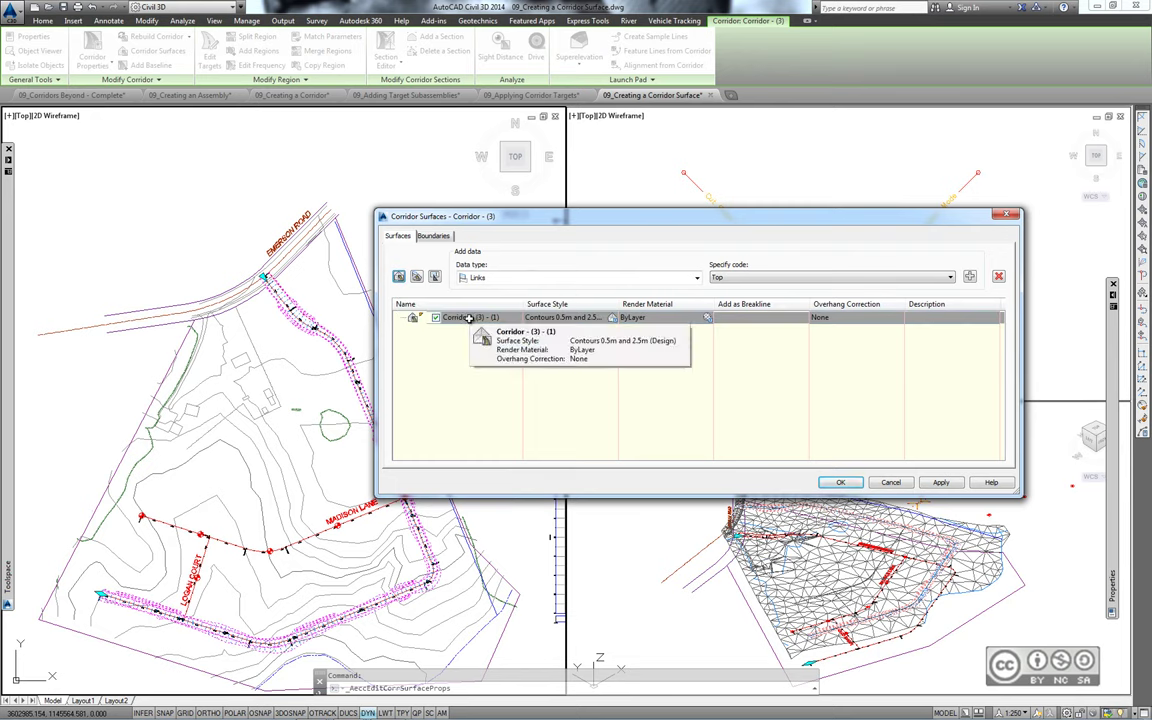
double_click(468, 318)
text(Jordan Court FG)
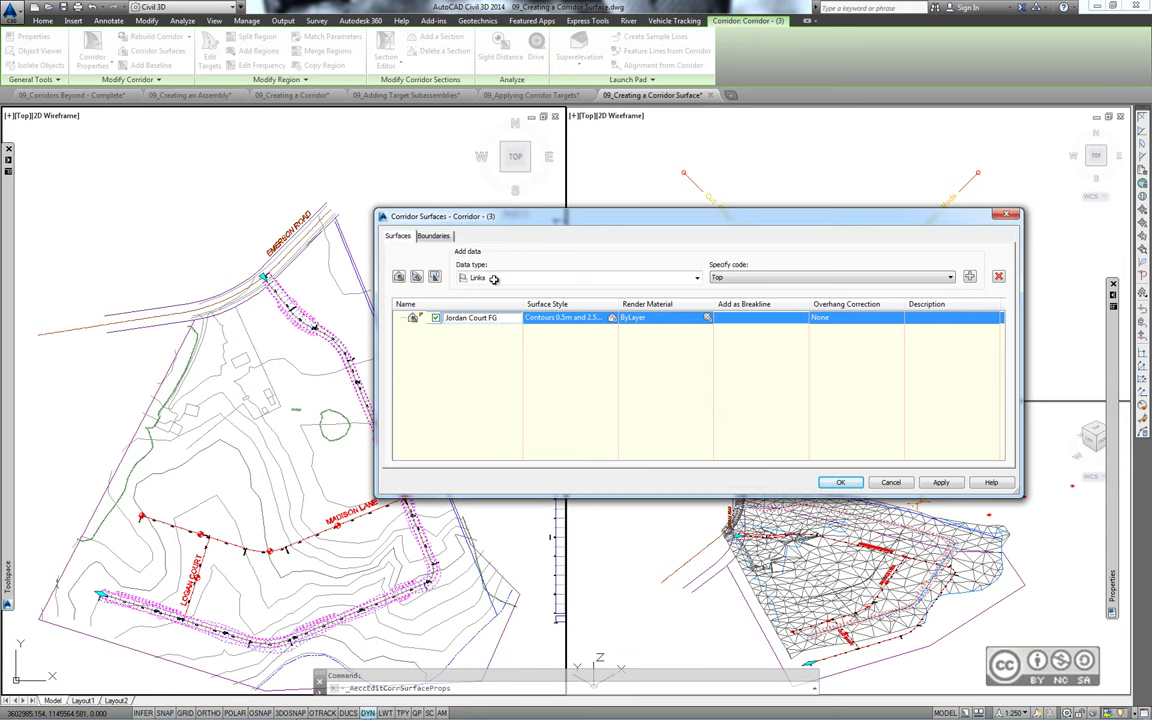
click(725, 278)
click(740, 278)
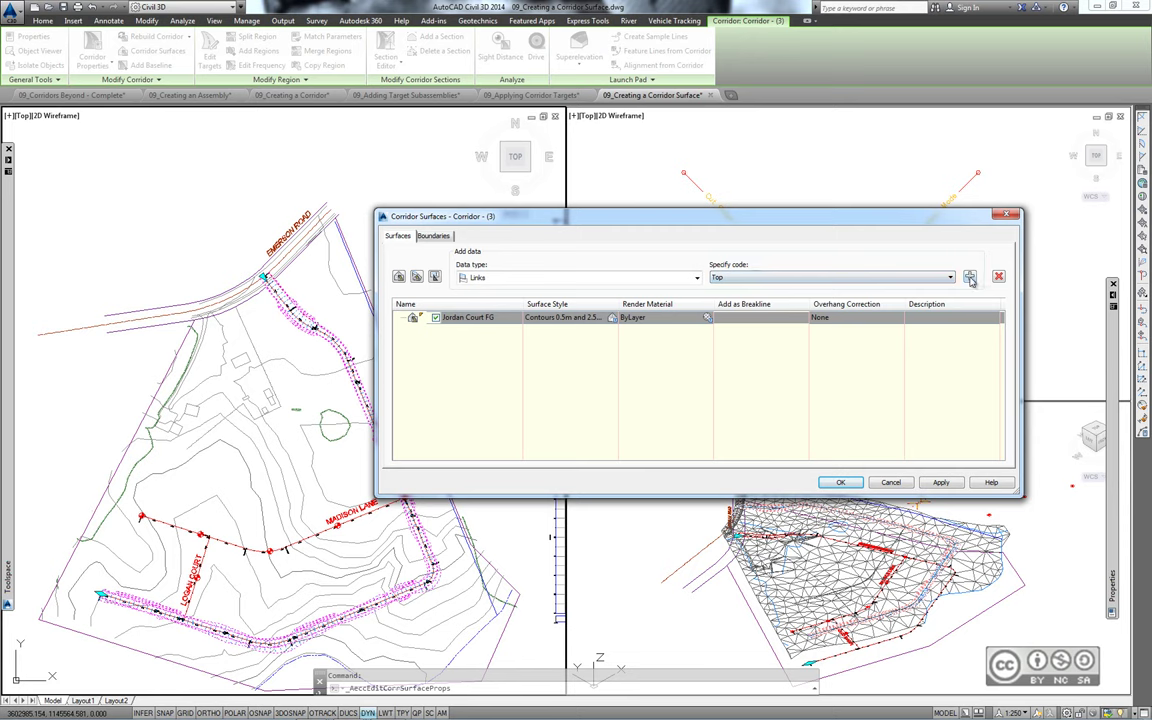
click(969, 277)
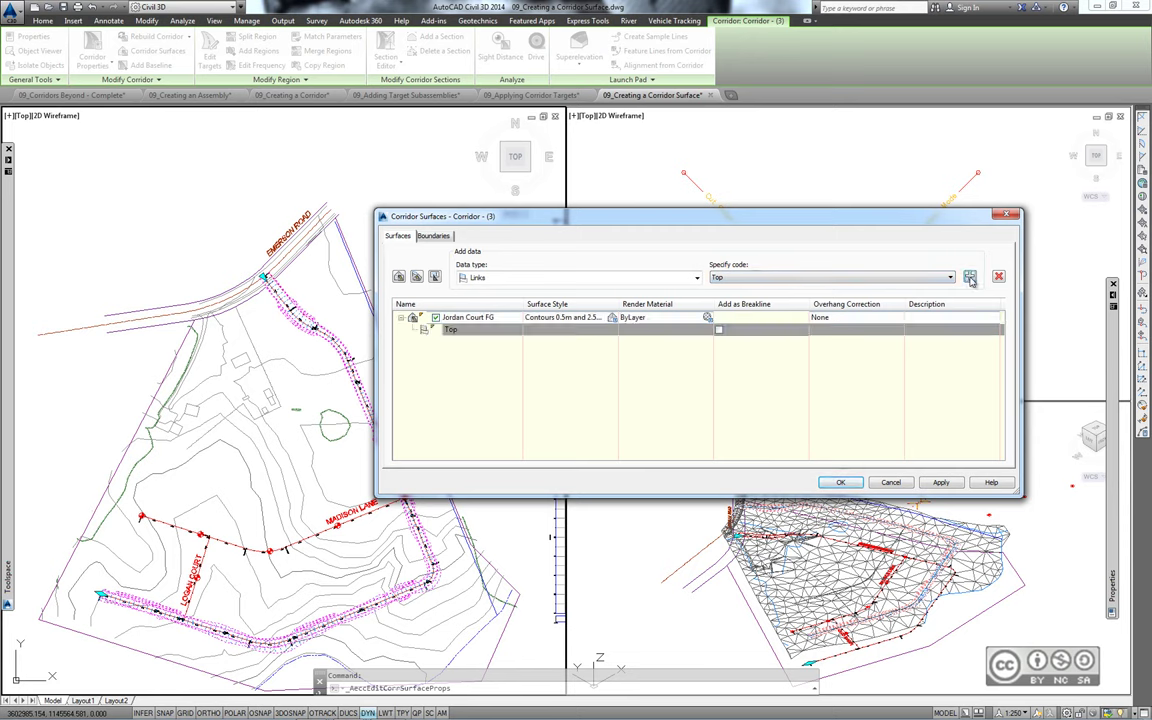
click(841, 483)
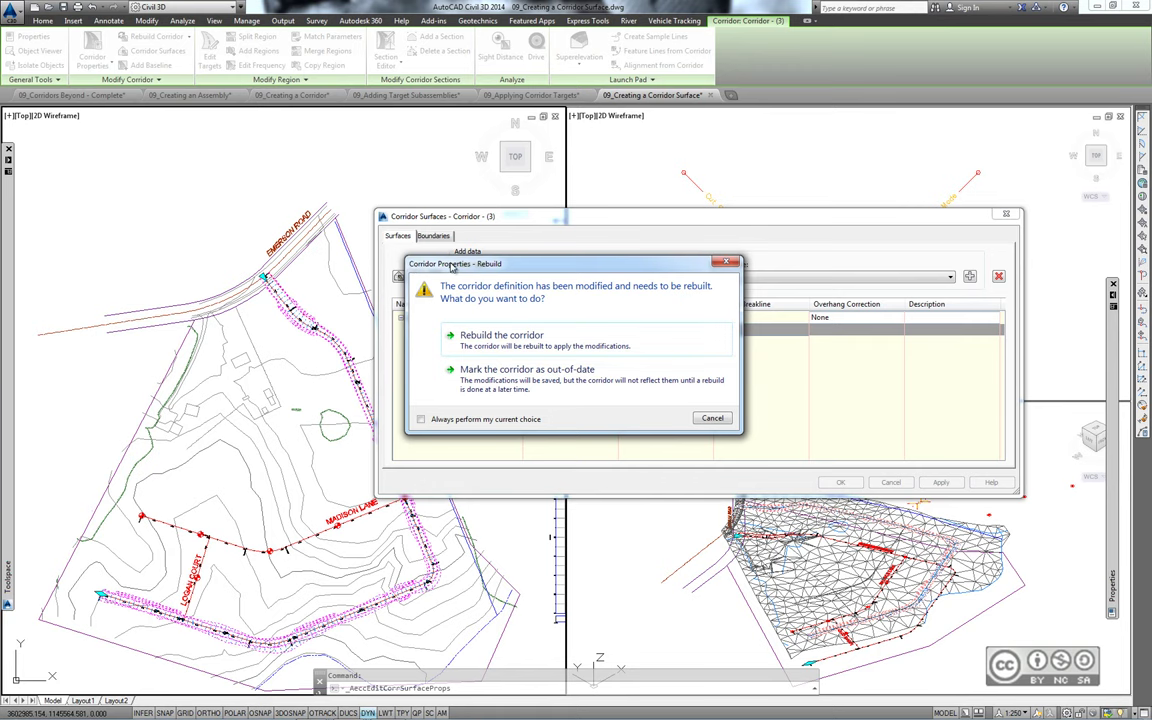
Rebuild the corridor and zoom the isometric view to inspect the Jordan Court FG surface.
click(455, 343)
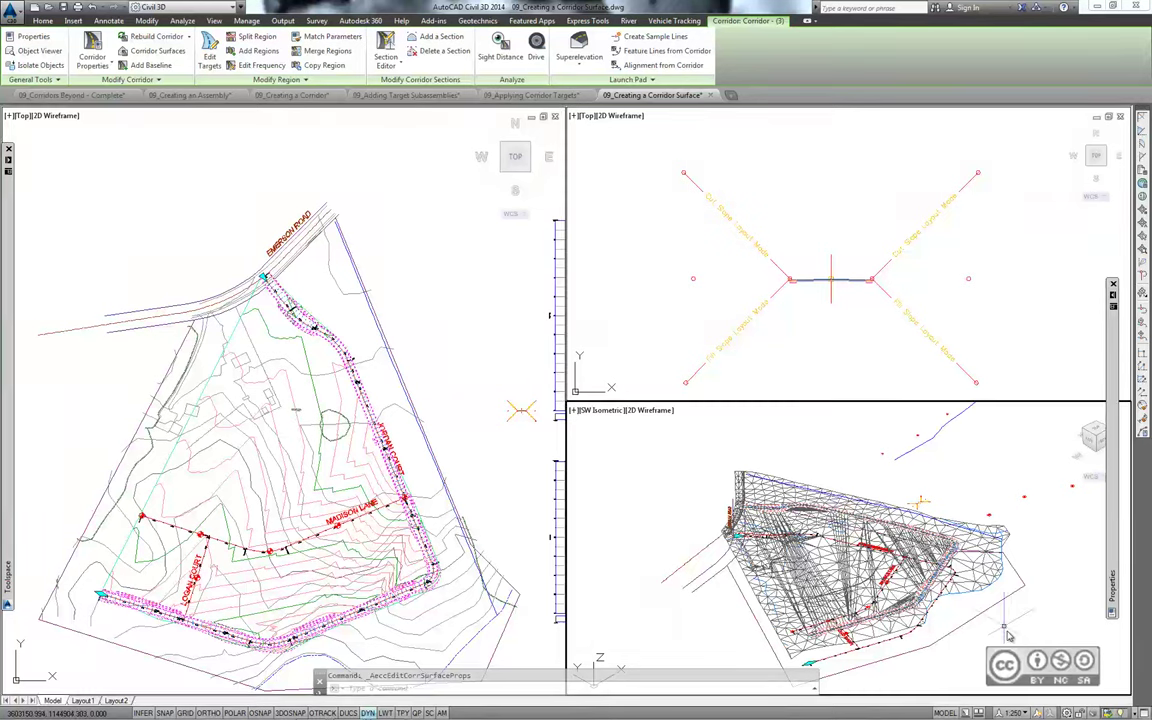
scroll(835, 580, up, 2)
scroll(800, 552, up, 2)
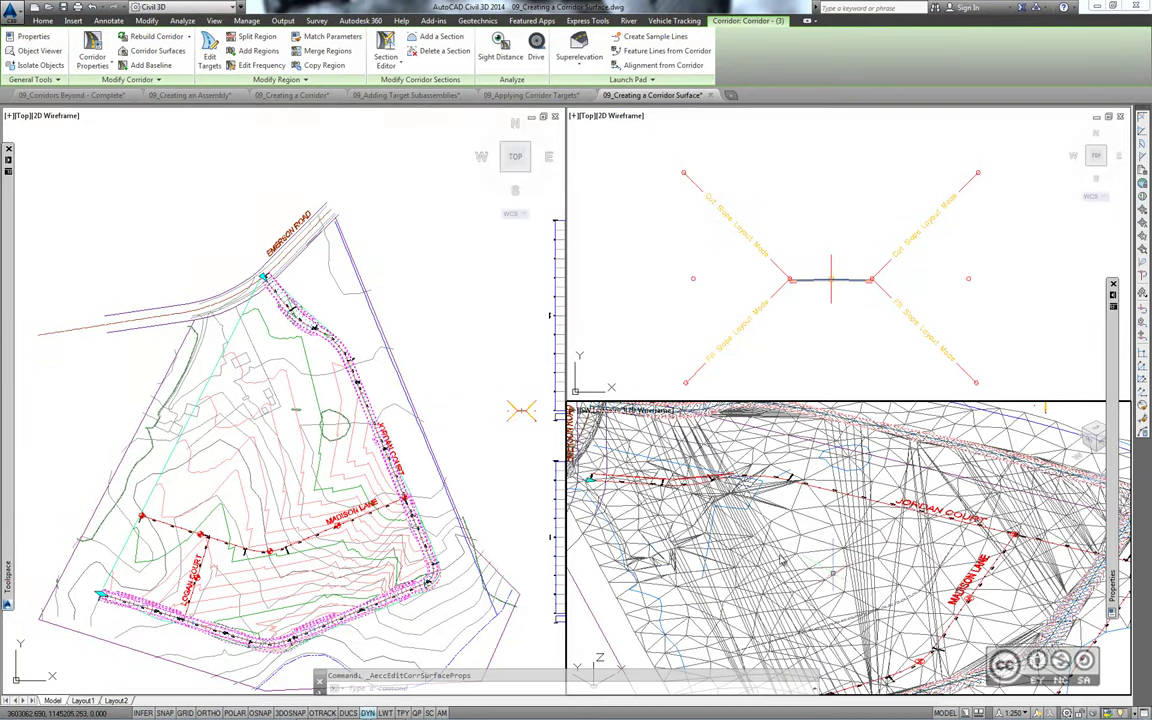
scroll(798, 552, down, 3)
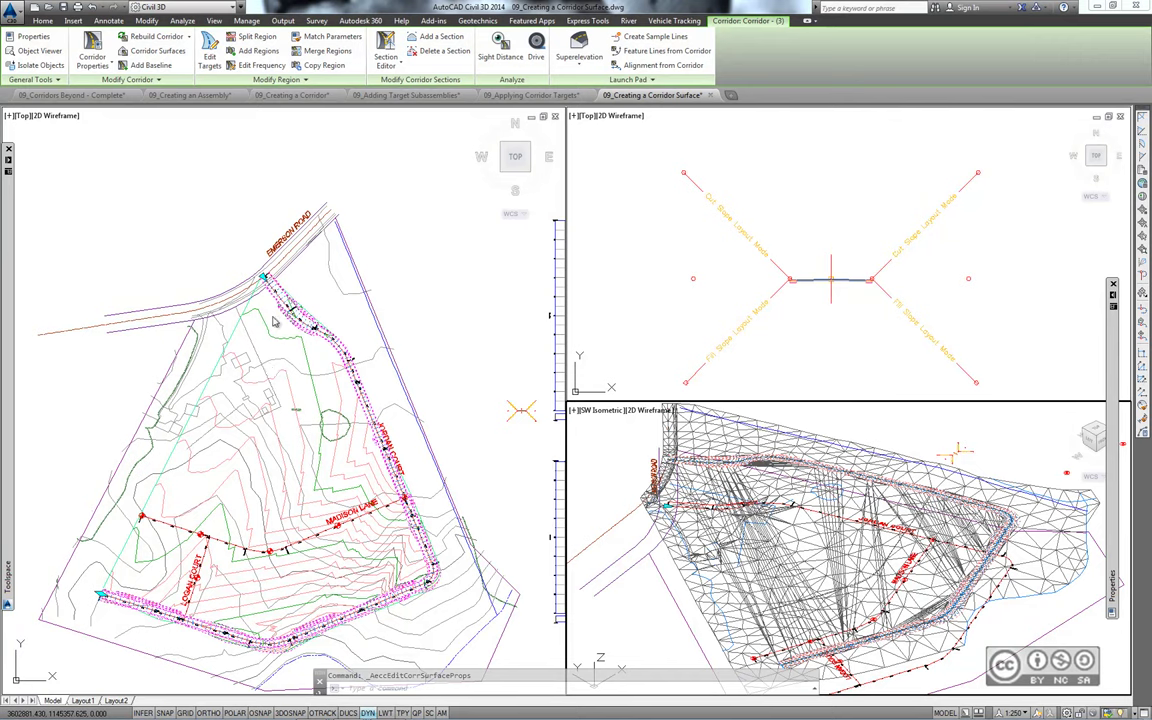
key(Escape)
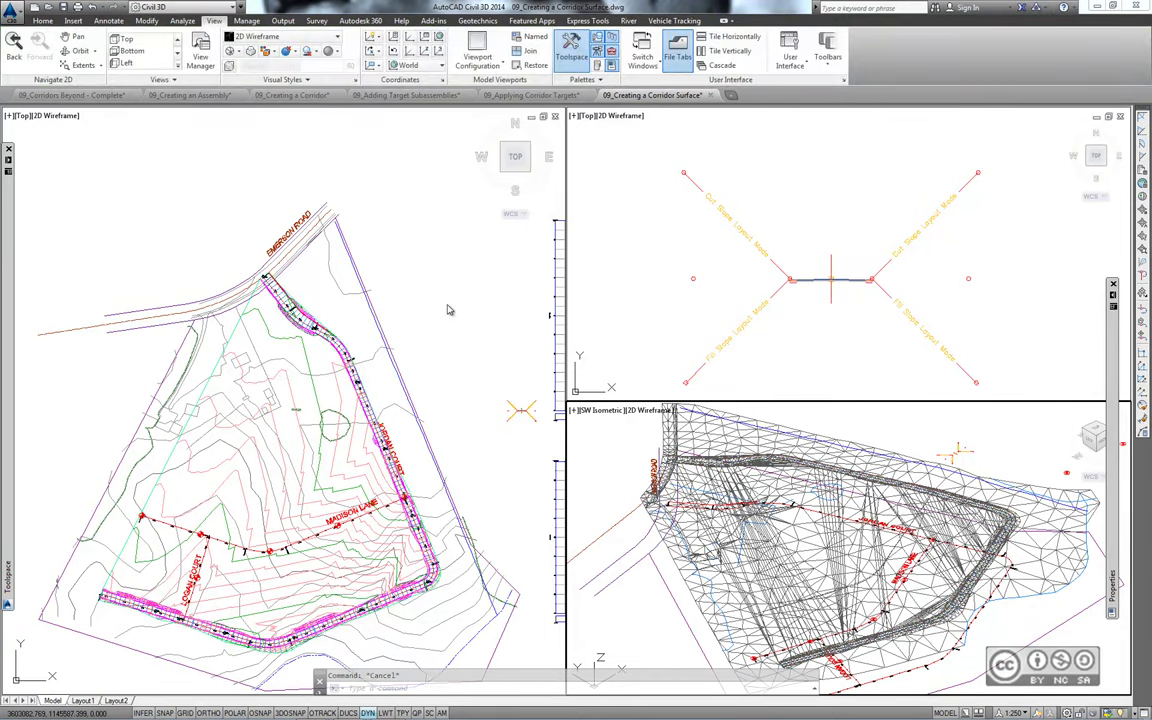
Give Jordan Court FG a Corridor Shrinkwrap outside boundary from the corridor extents.
click(337, 342)
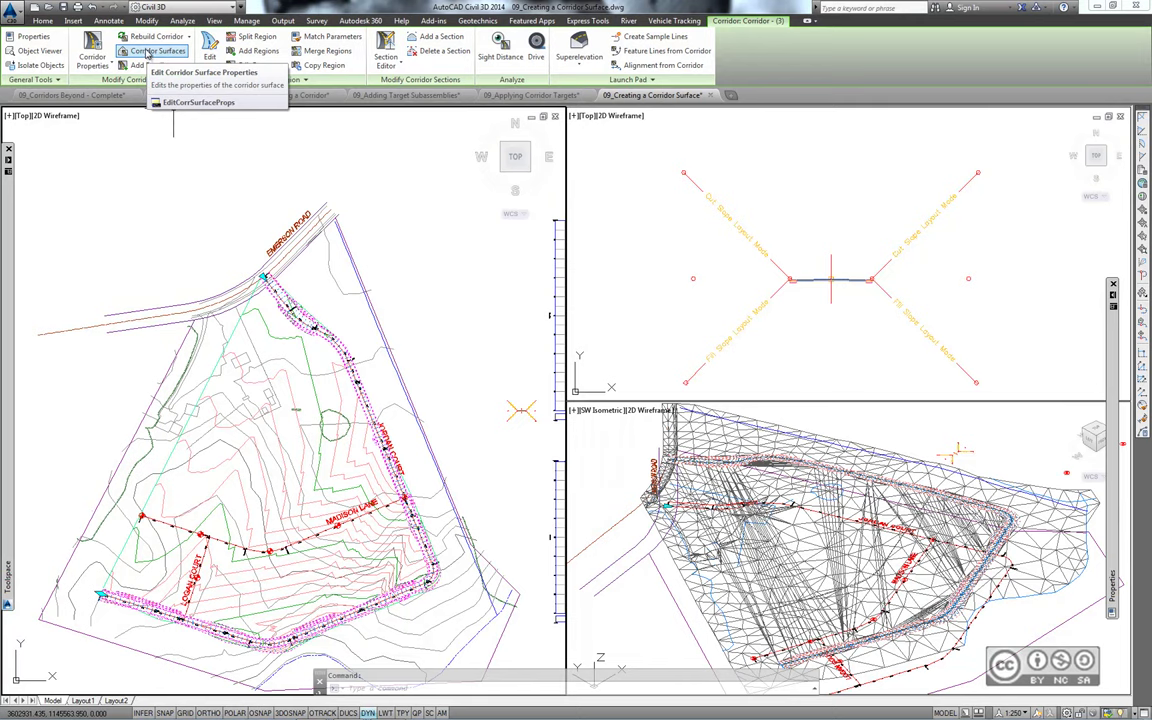
click(147, 53)
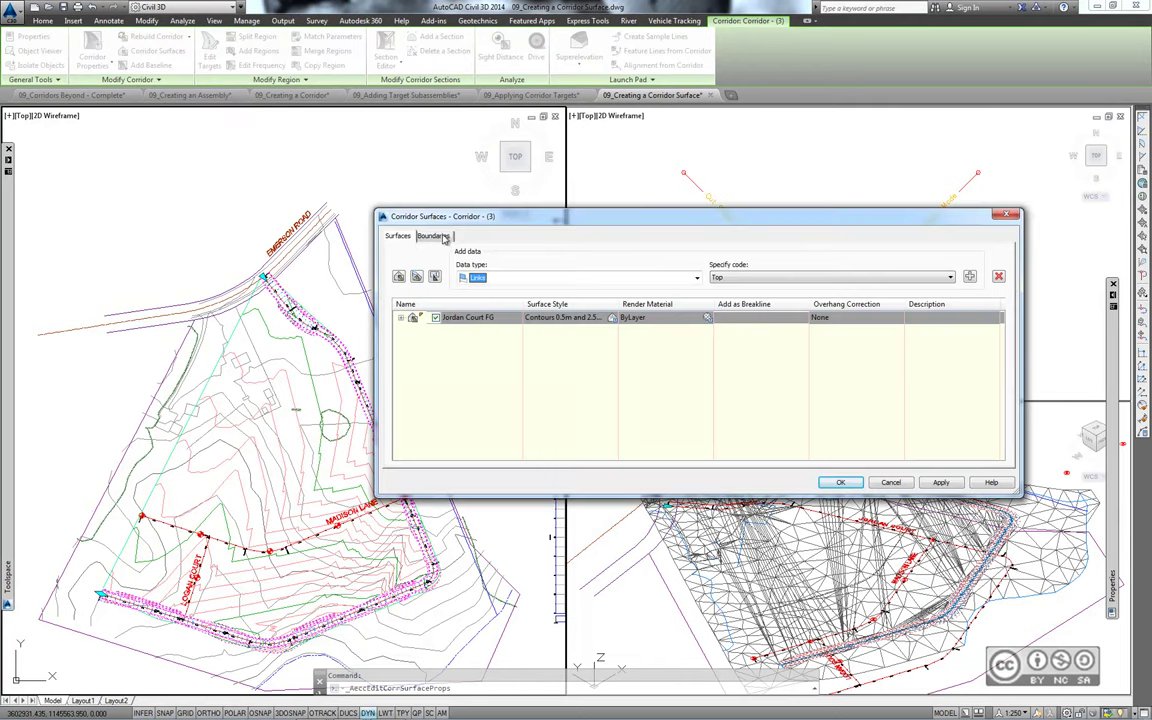
click(440, 236)
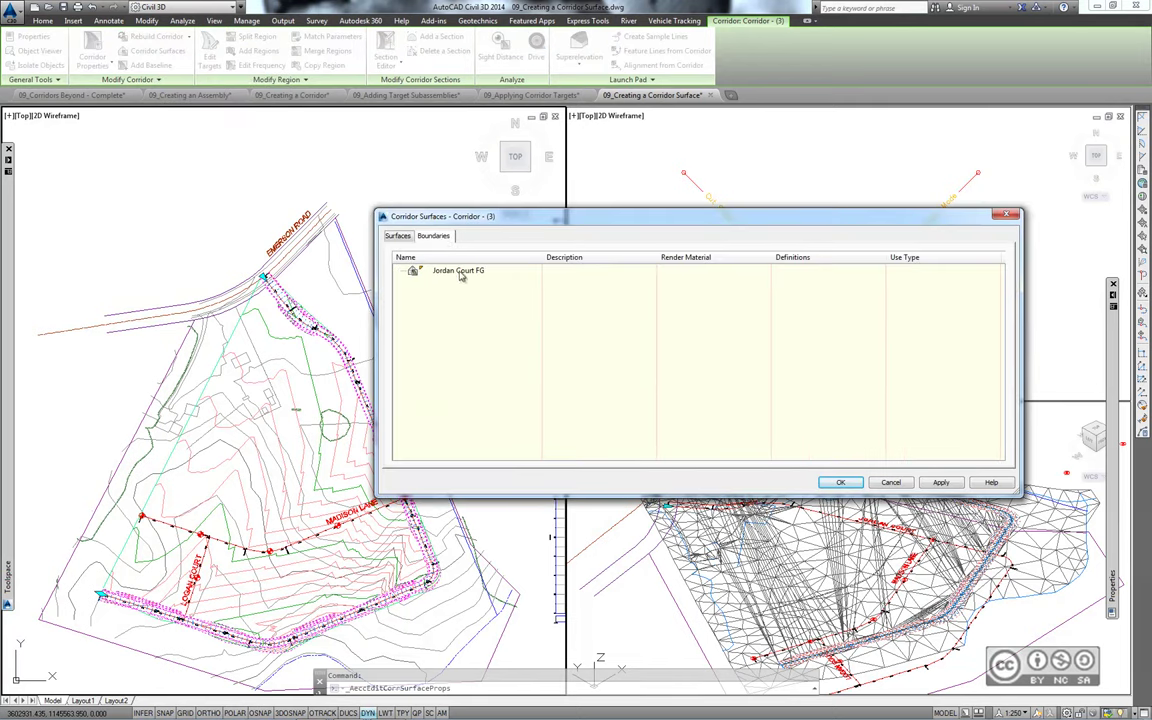
right_click(461, 276)
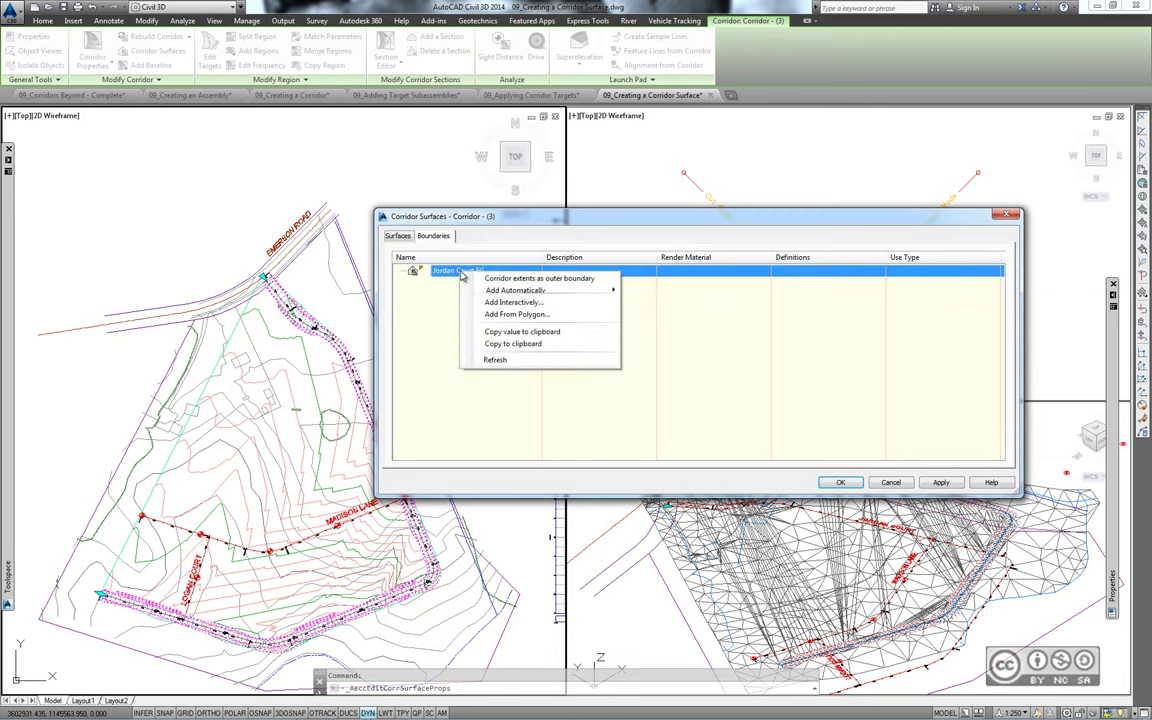
click(519, 279)
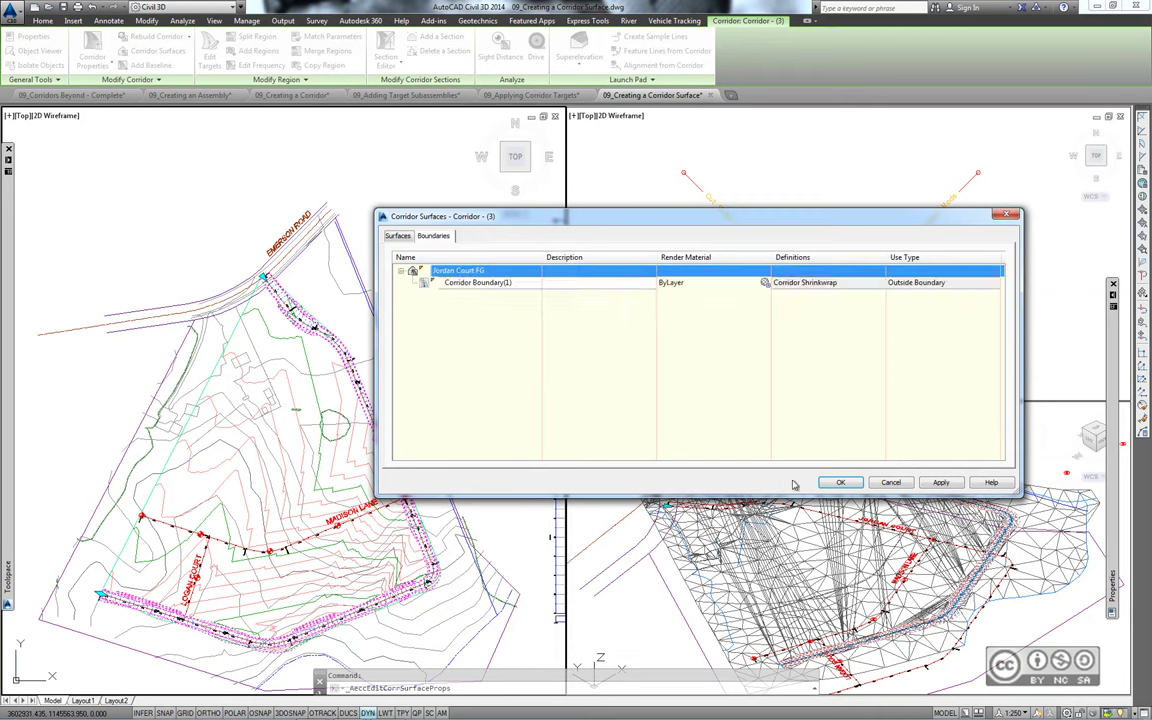
click(842, 483)
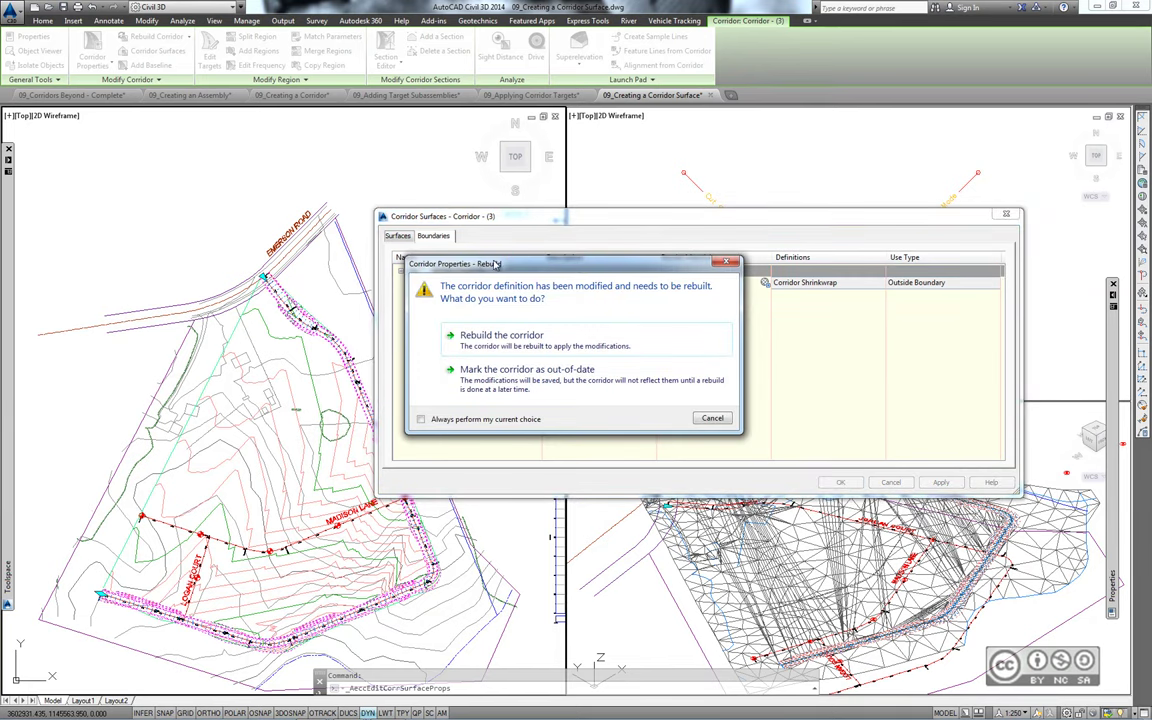
Rebuild the corridor and zoom to check Jordan Court FG is confined along the road.
click(505, 337)
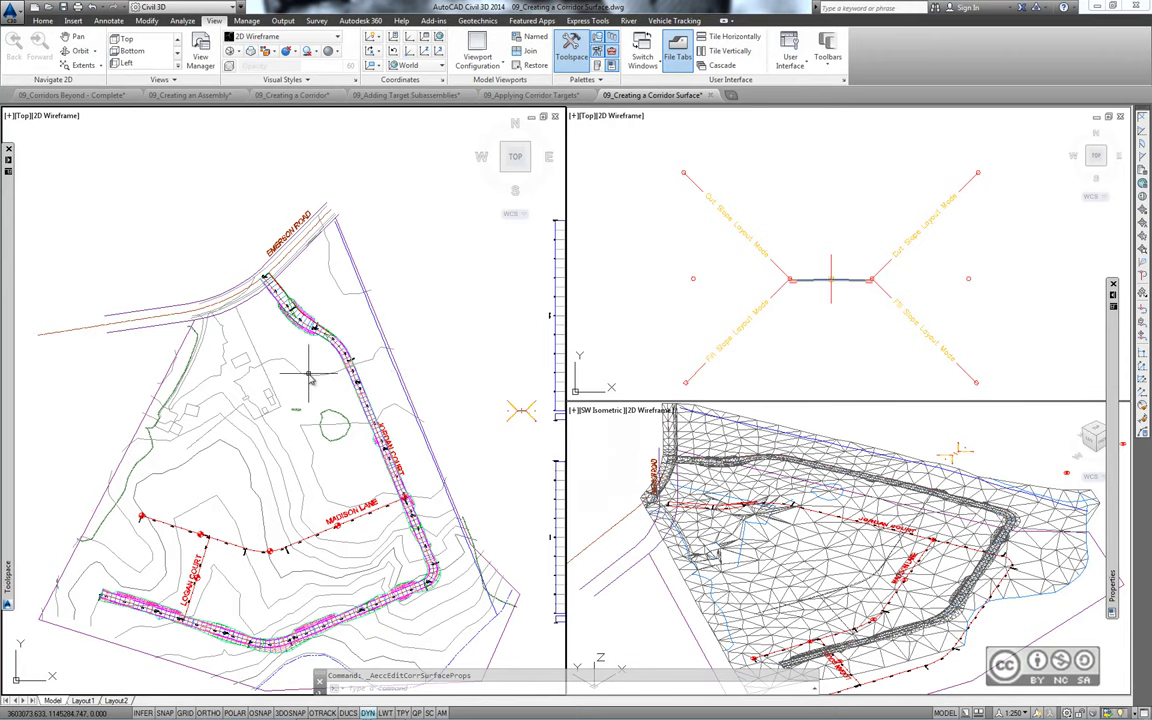
scroll(296, 347, up, 3)
scroll(301, 337, up, 3)
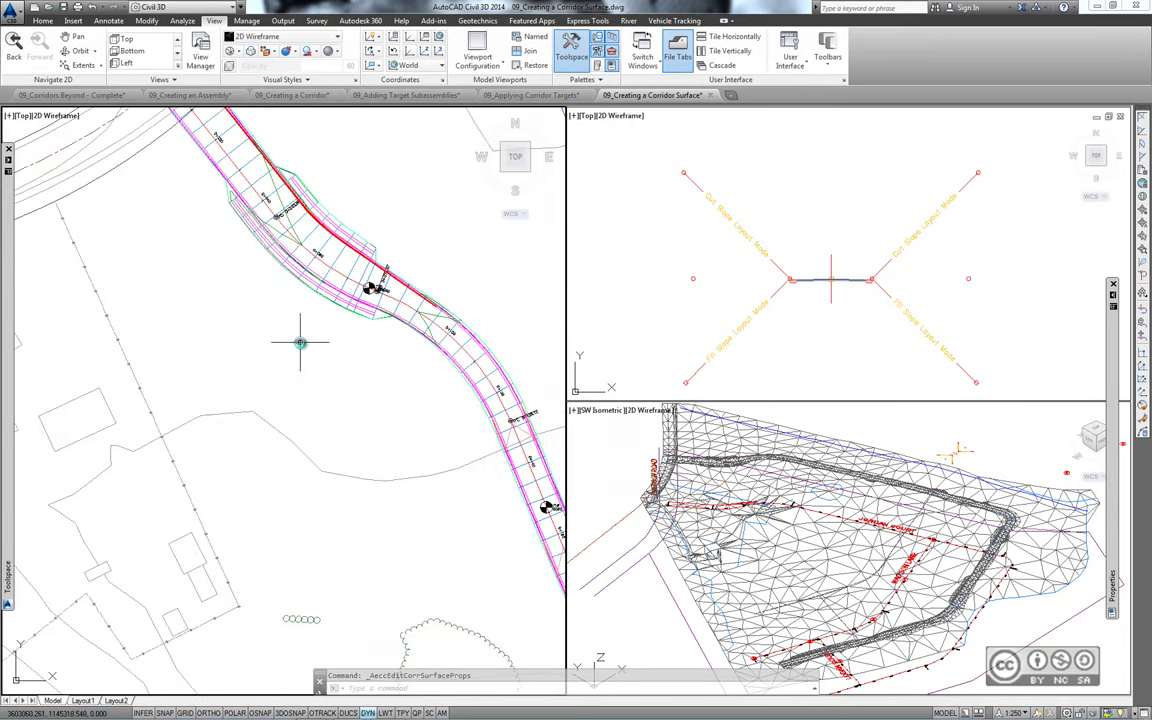
scroll(301, 337, down, 2)
scroll(334, 331, down, 3)
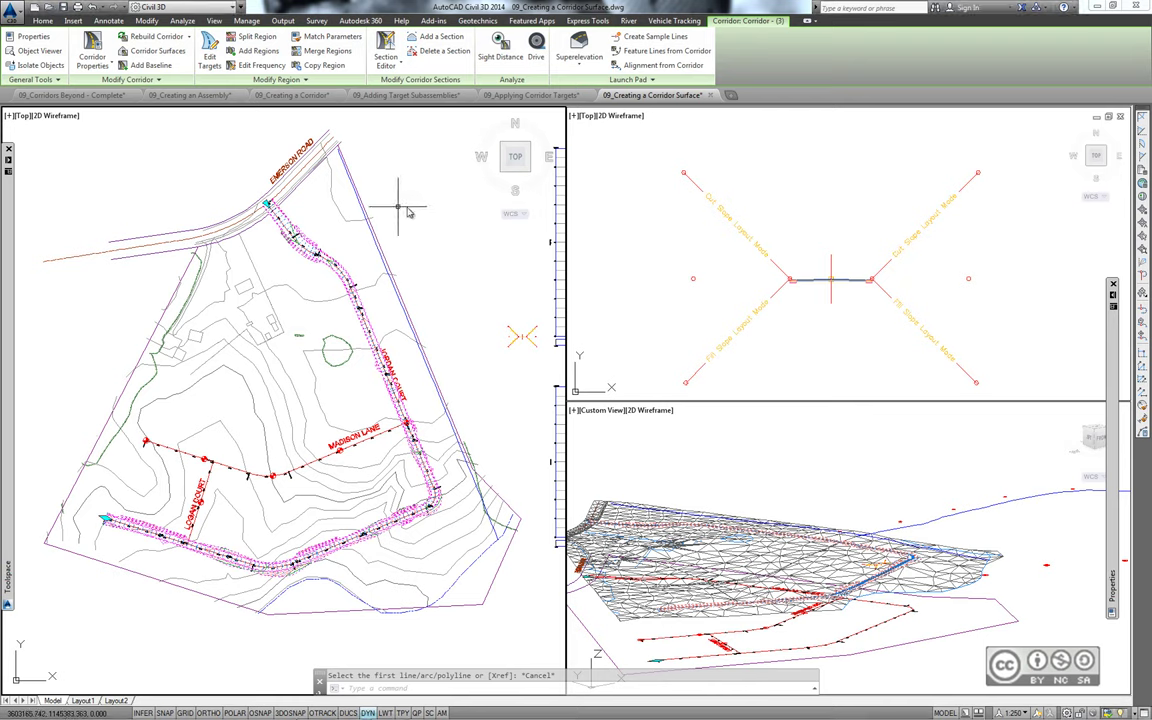
Look over the Home tab Intersections options, then bring up the Select File dialog (Ctrl+O).
click(44, 21)
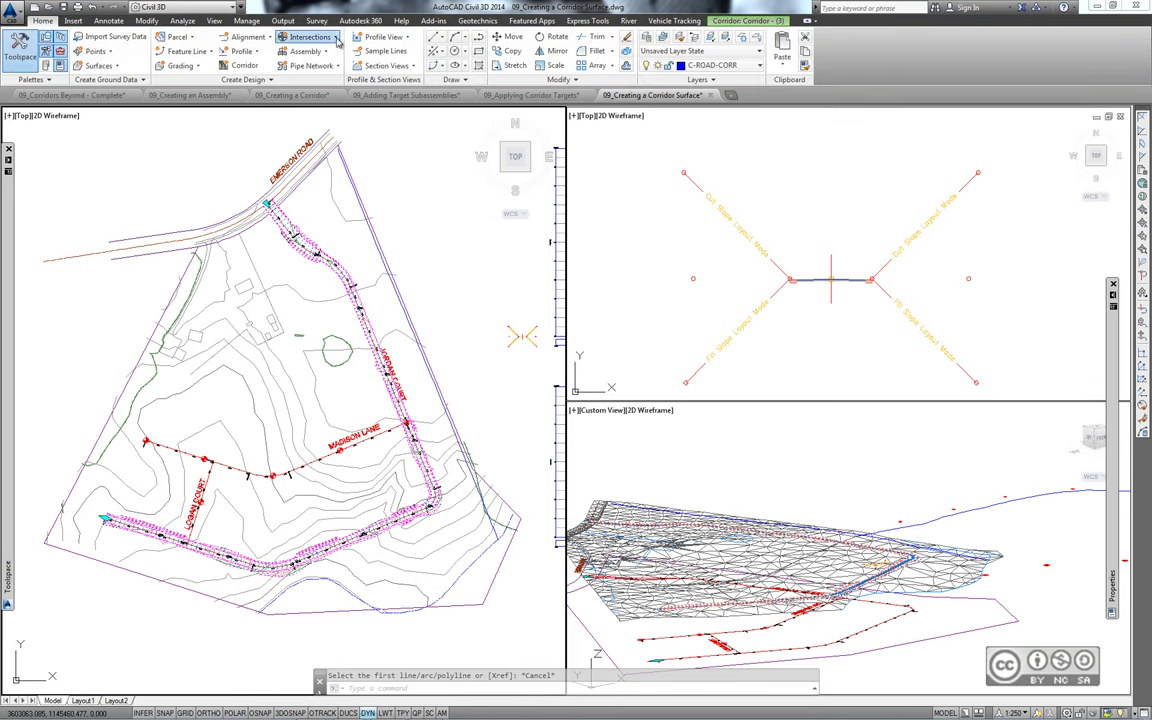
click(308, 37)
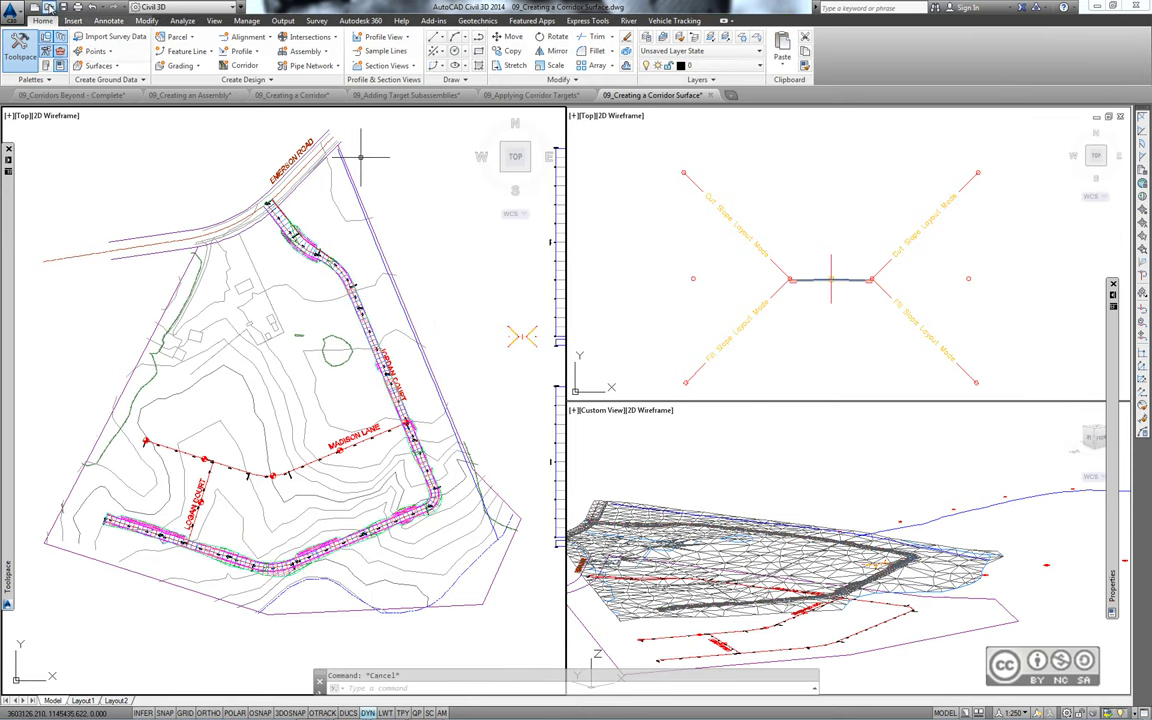
key(ctrl+o)
Open 09_Corridors Beyond.dwg and centre the view on the Madison Lane/Logan Court junction.
scroll(398, 372, down, 1)
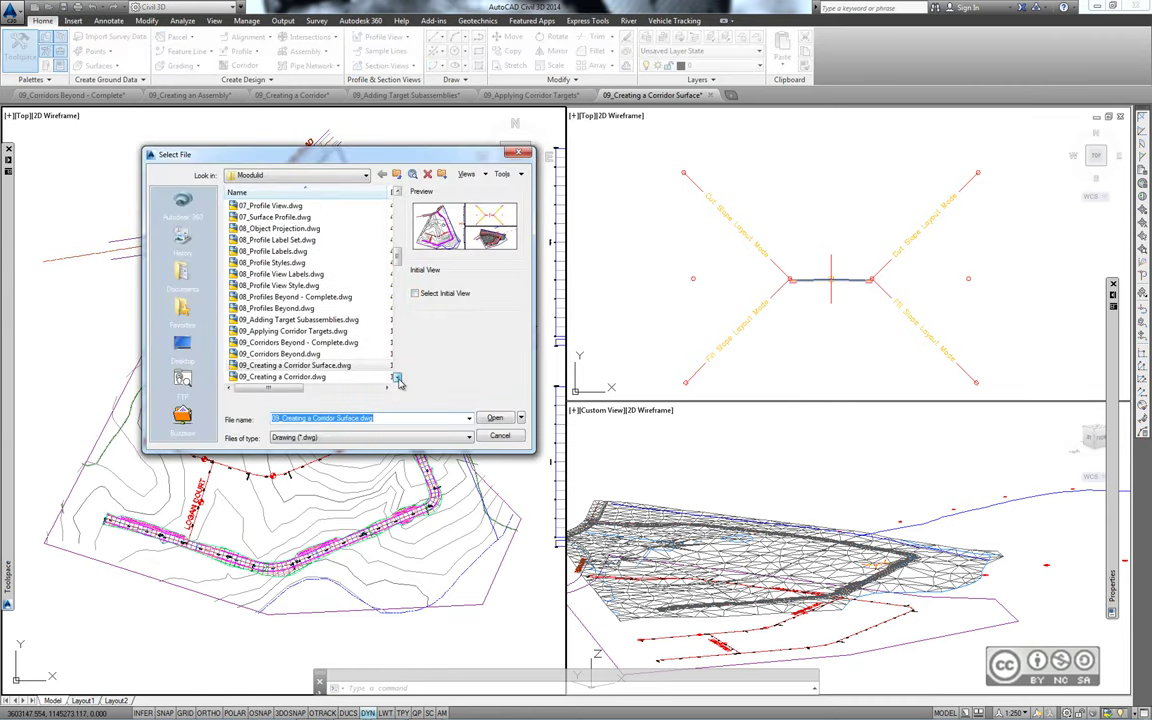
click(281, 332)
click(494, 417)
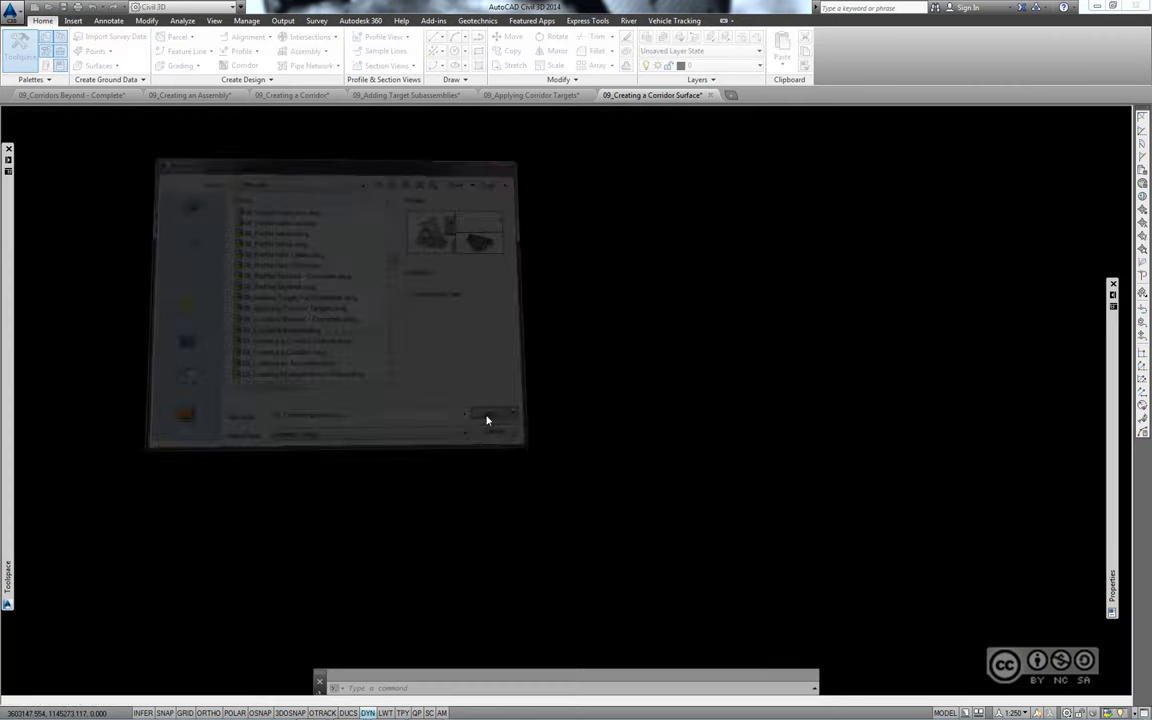
scroll(182, 350, up, 5)
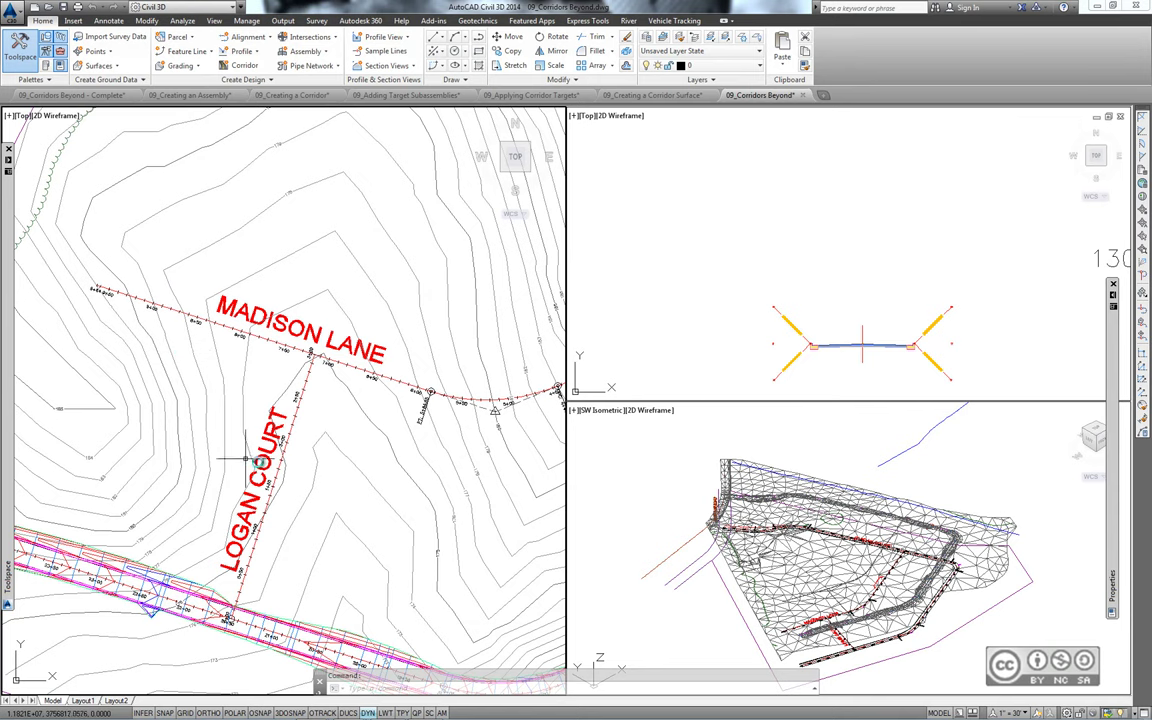
middle_drag(310, 355, 281, 377)
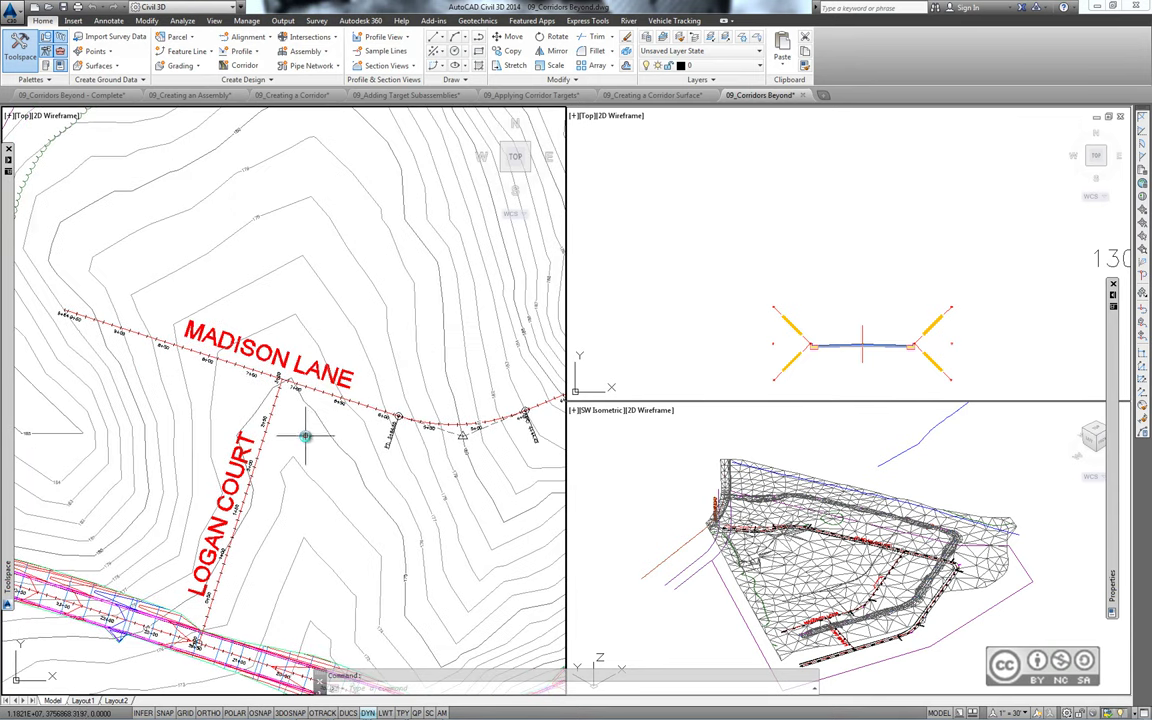
Start Create Intersection and pick the Madison Lane/Logan Court crossing point.
click(336, 38)
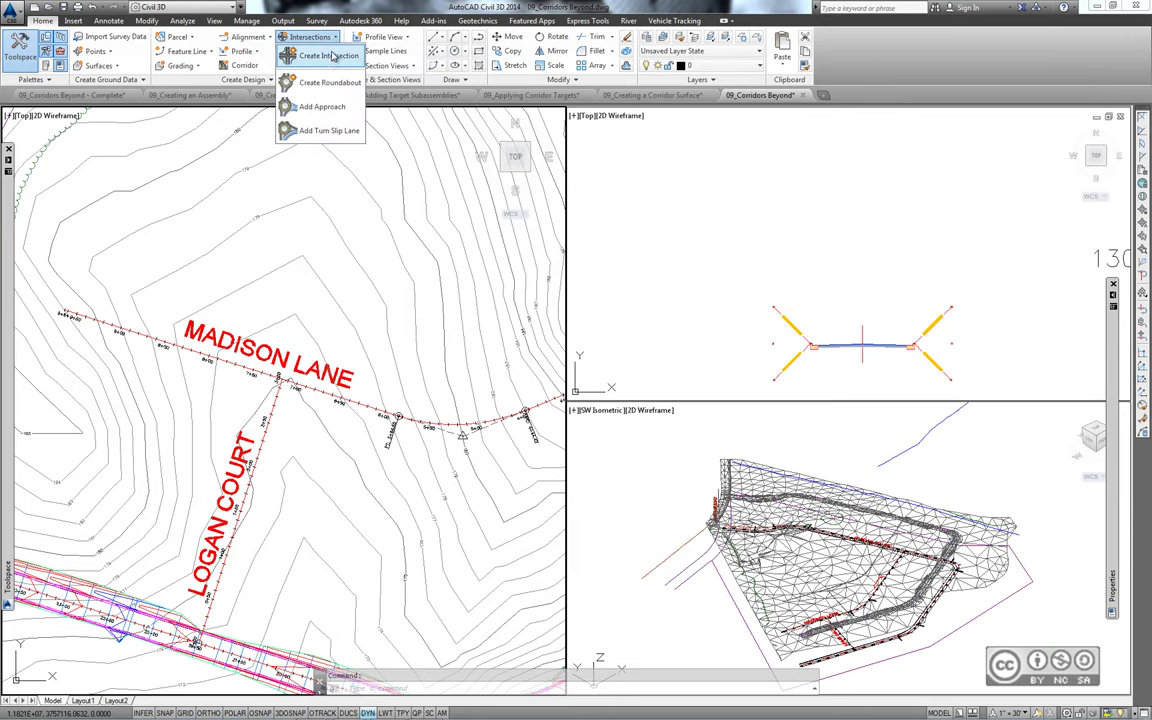
click(331, 56)
scroll(460, 470, up, 4)
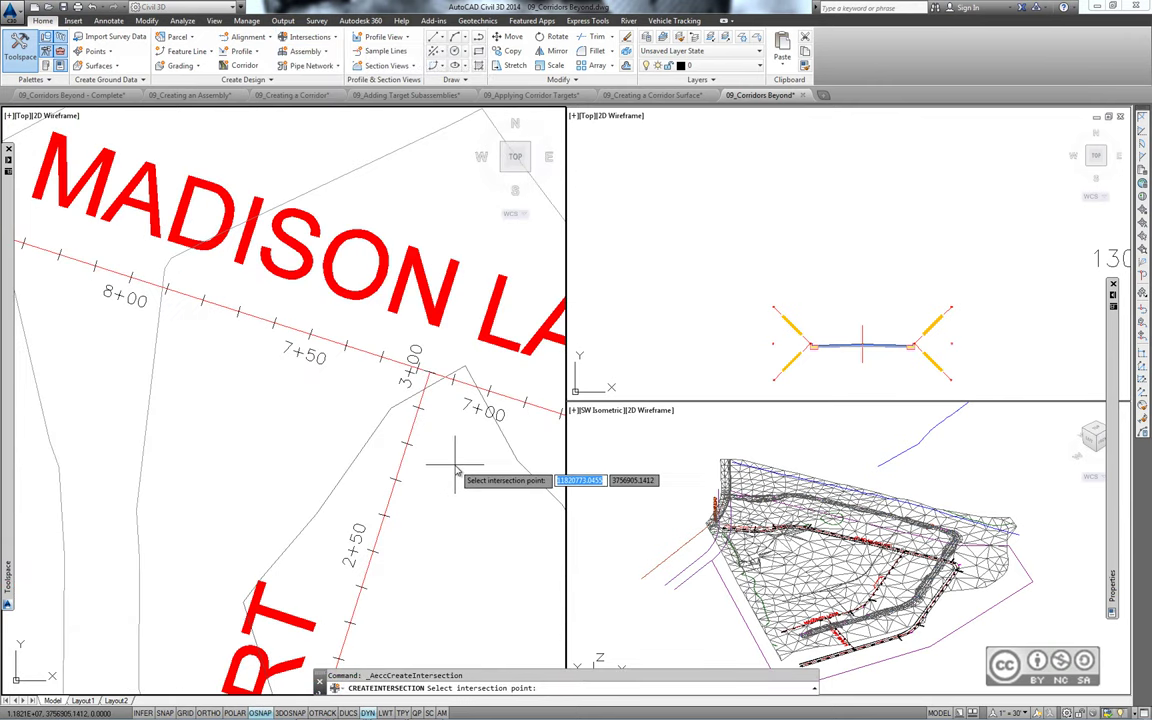
scroll(458, 468, down, 1)
scroll(293, 385, down, 2)
scroll(293, 385, down, 1)
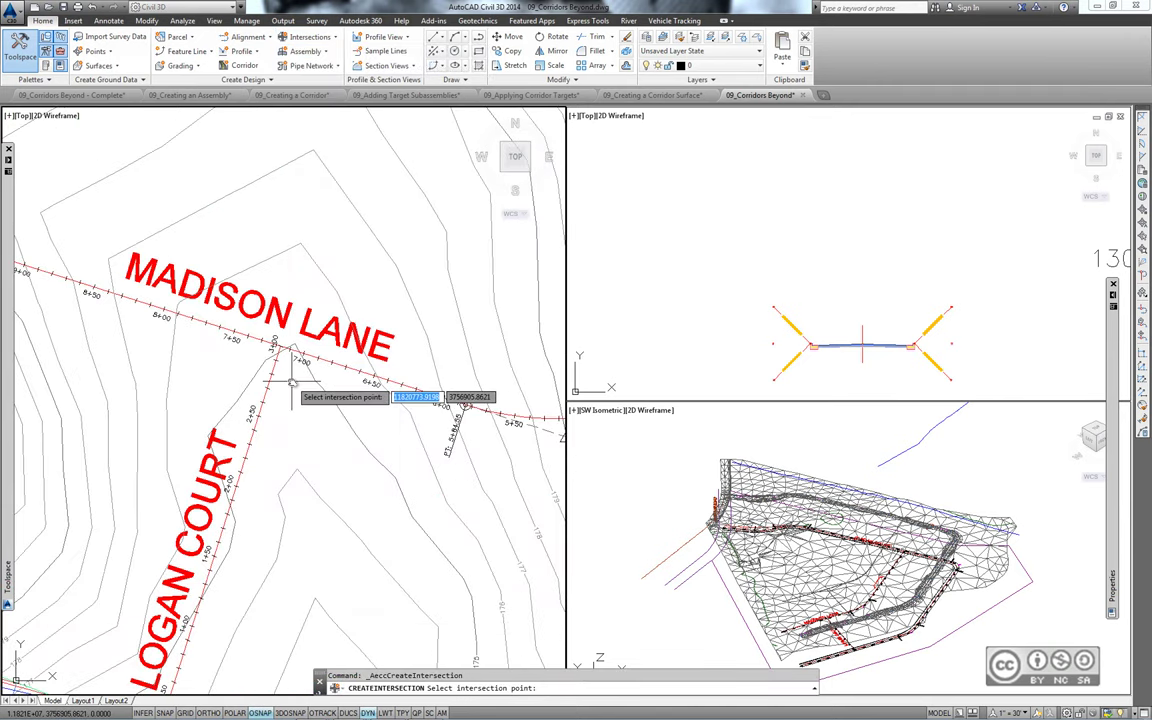
scroll(225, 298, up, 2)
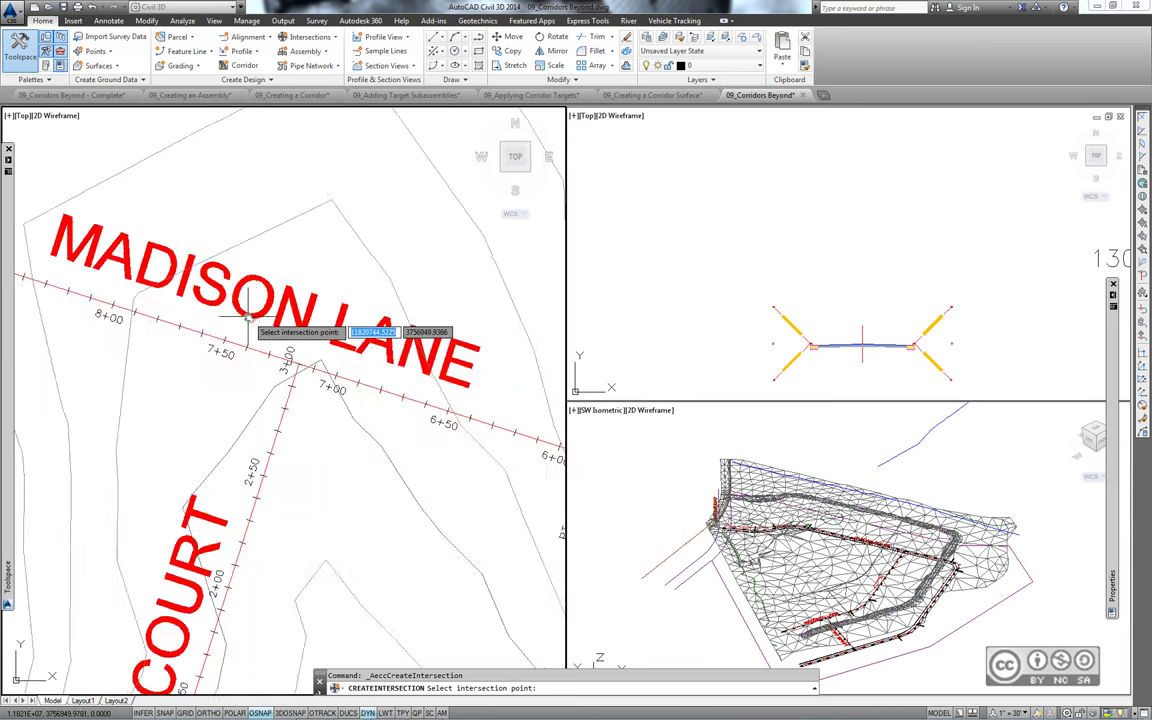
scroll(225, 298, up, 2)
click(329, 391)
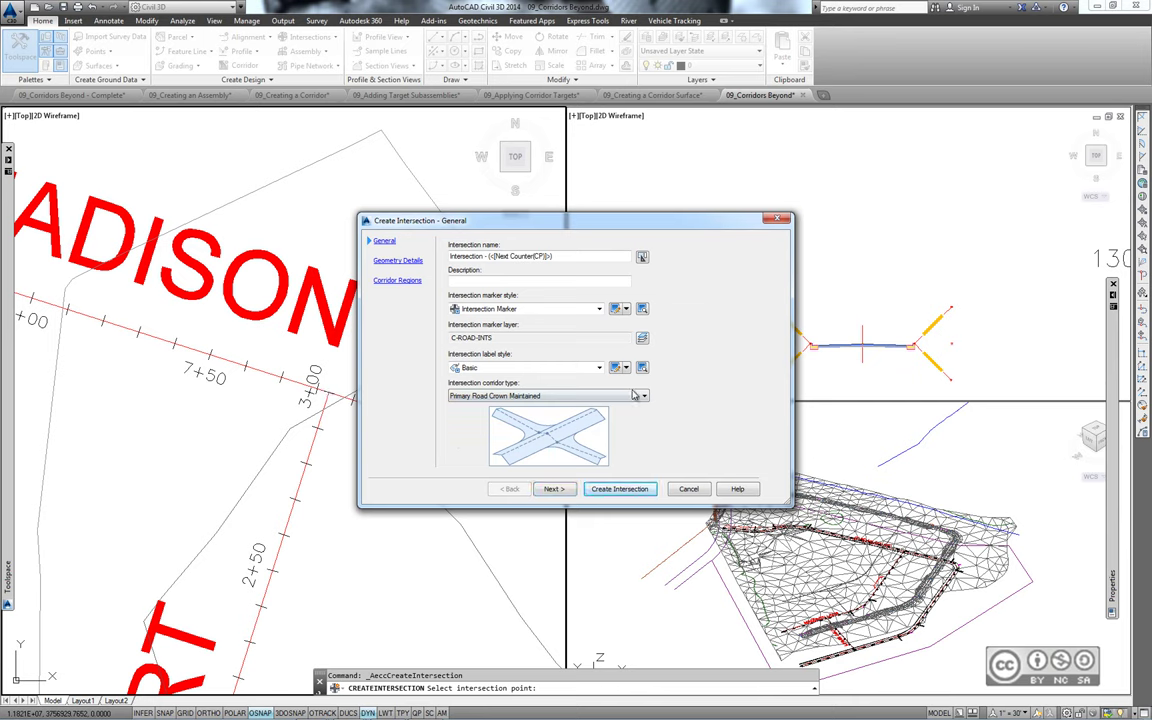
Set the intersection corridor type to All Crowns Maintained.
click(634, 397)
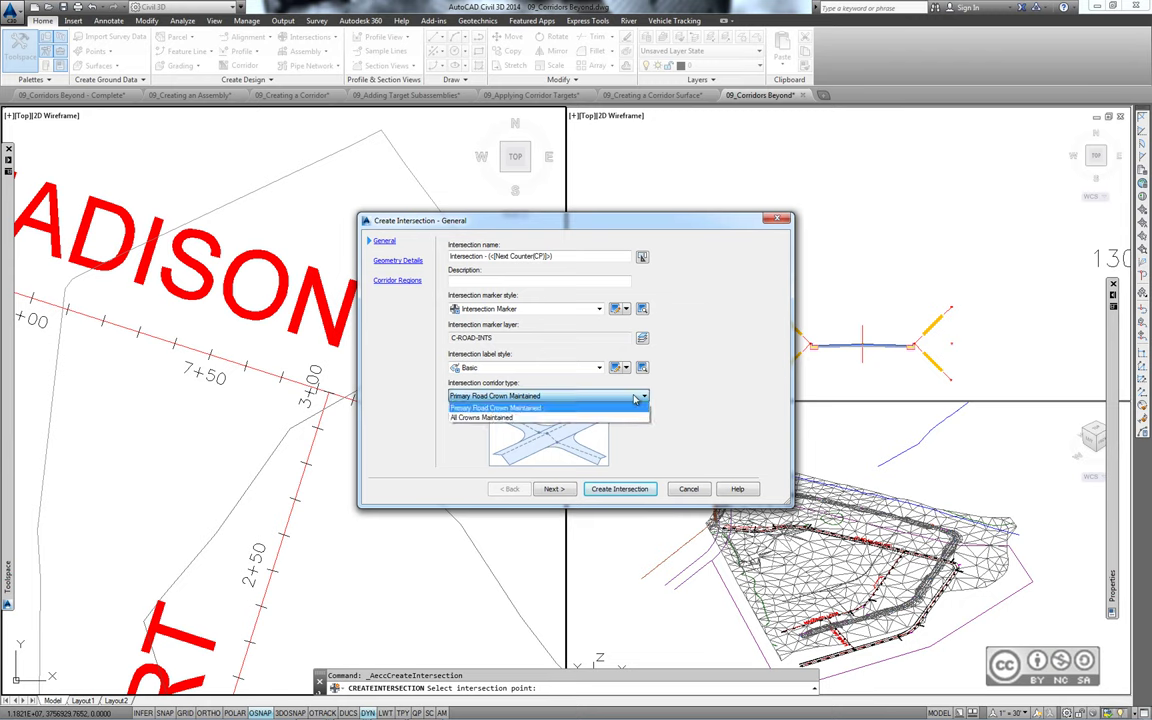
click(631, 421)
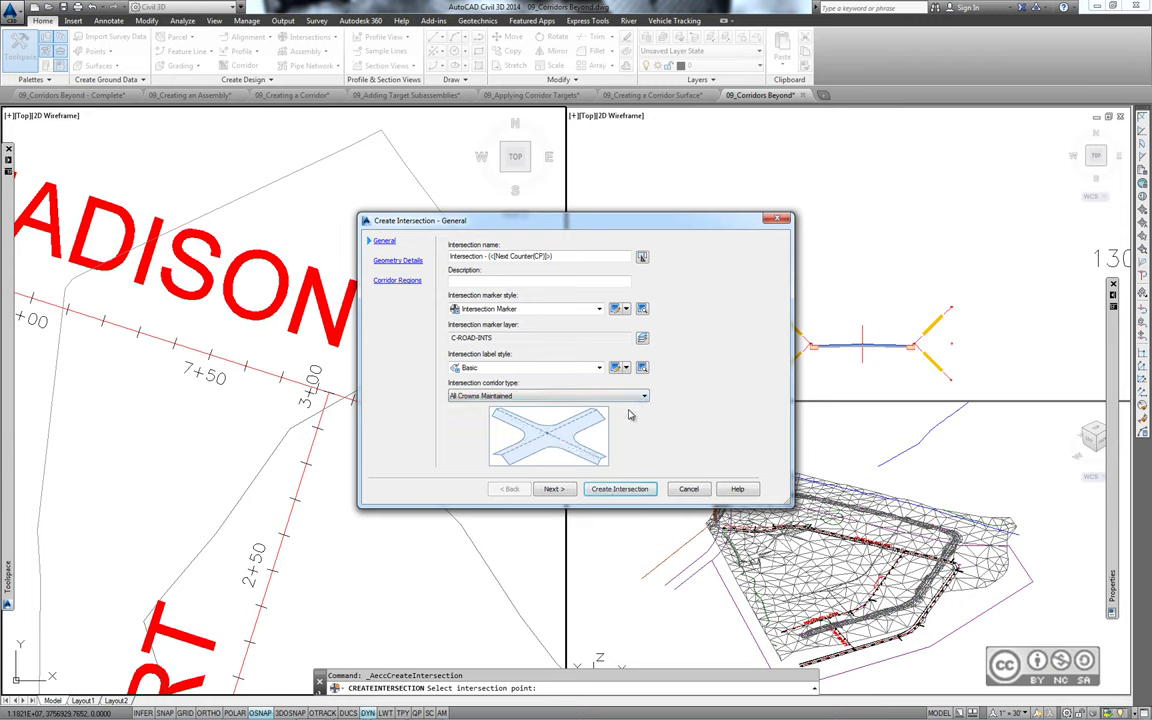
click(545, 397)
click(535, 420)
click(553, 489)
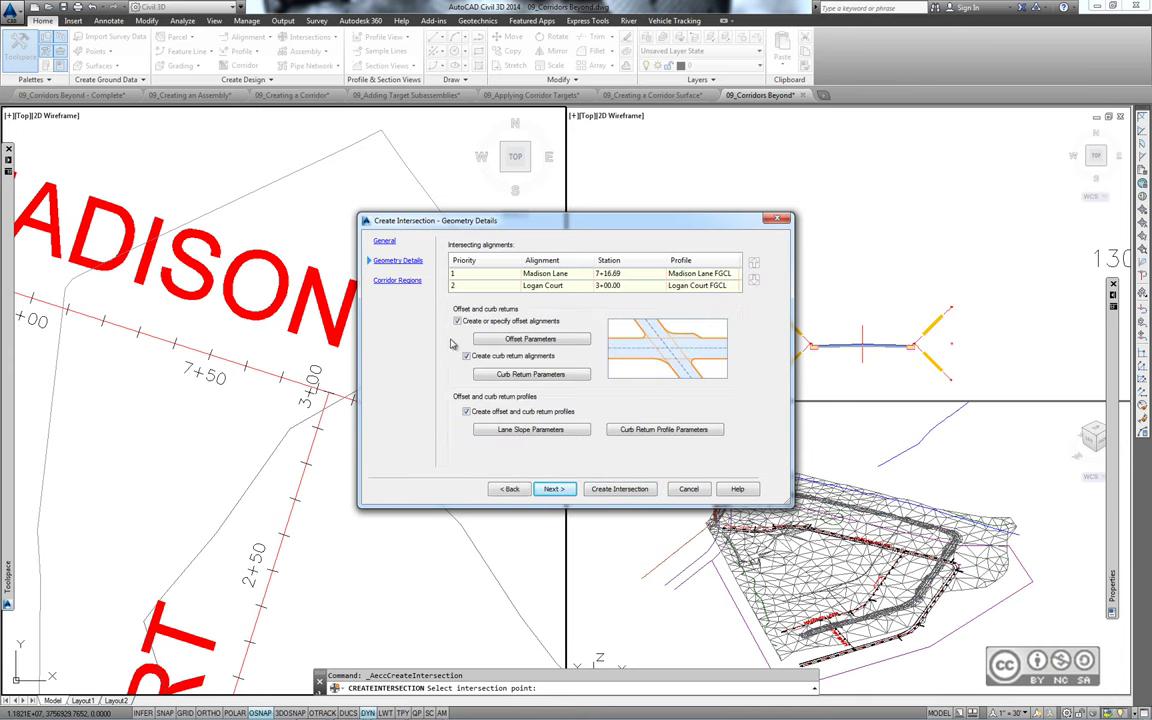
Review the Madison Lane/Logan Court geometry details and corridor regions, then create Intersection - (1).
mouse_move(548, 280)
mouse_down()
mouse_move(552, 293)
mouse_move(497, 262)
mouse_up()
click(712, 286)
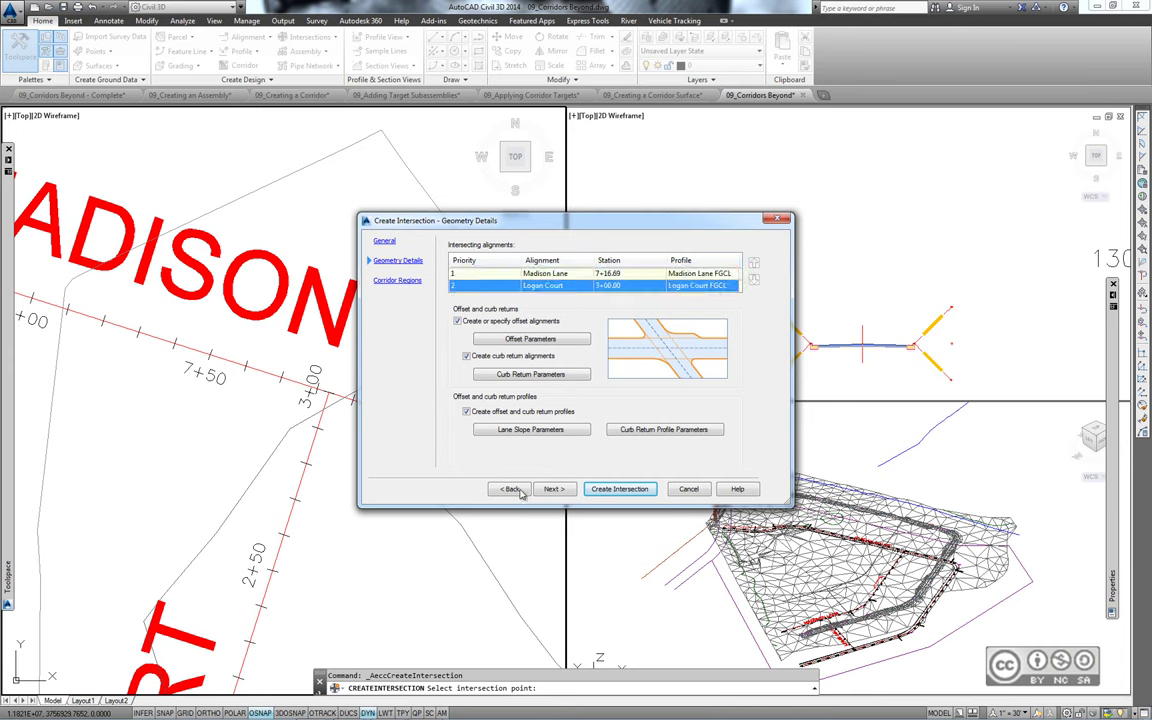
click(555, 489)
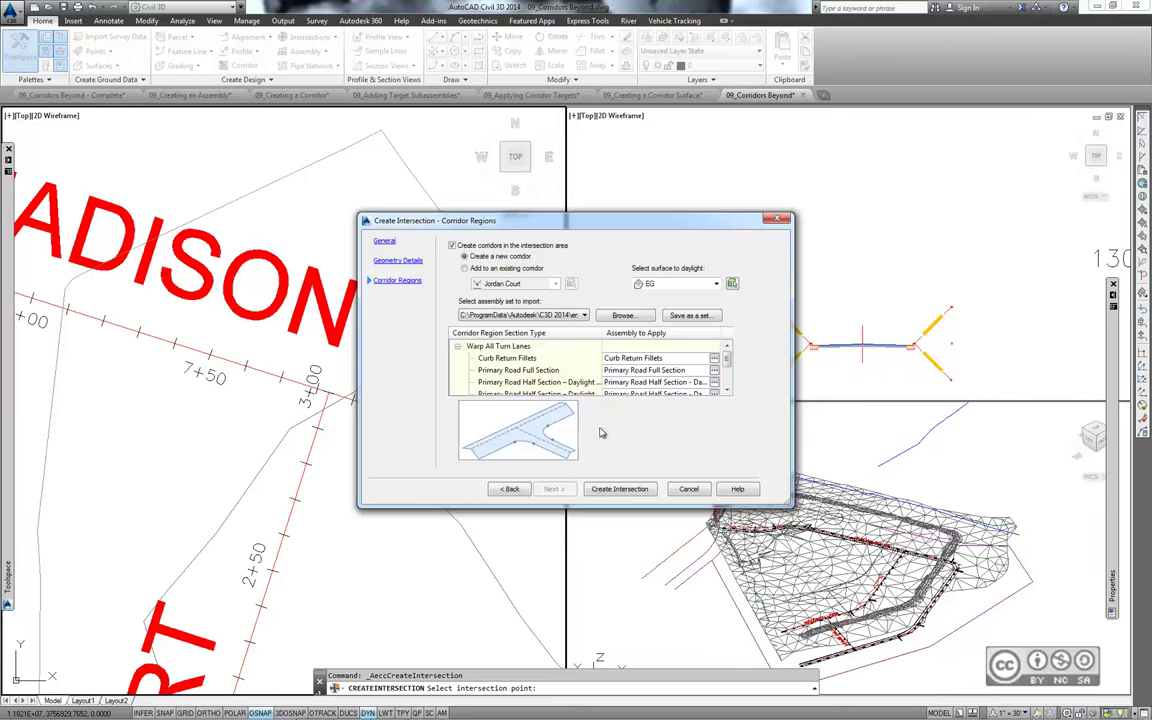
click(634, 489)
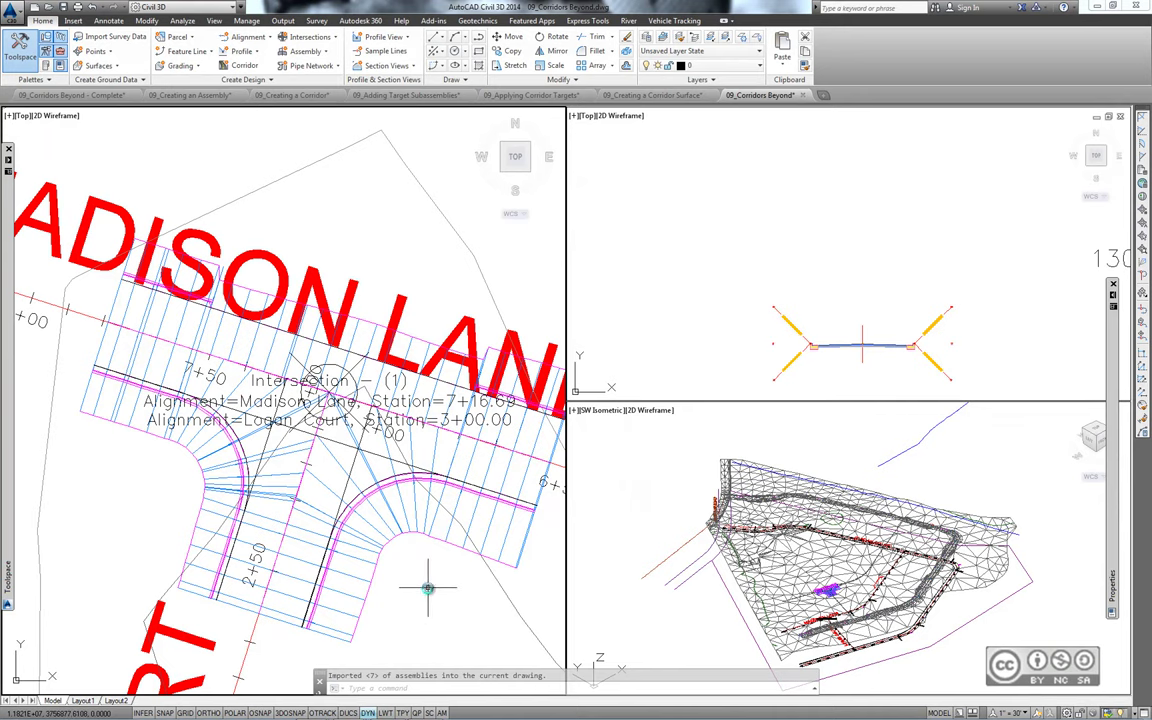
scroll(404, 589, down, 1)
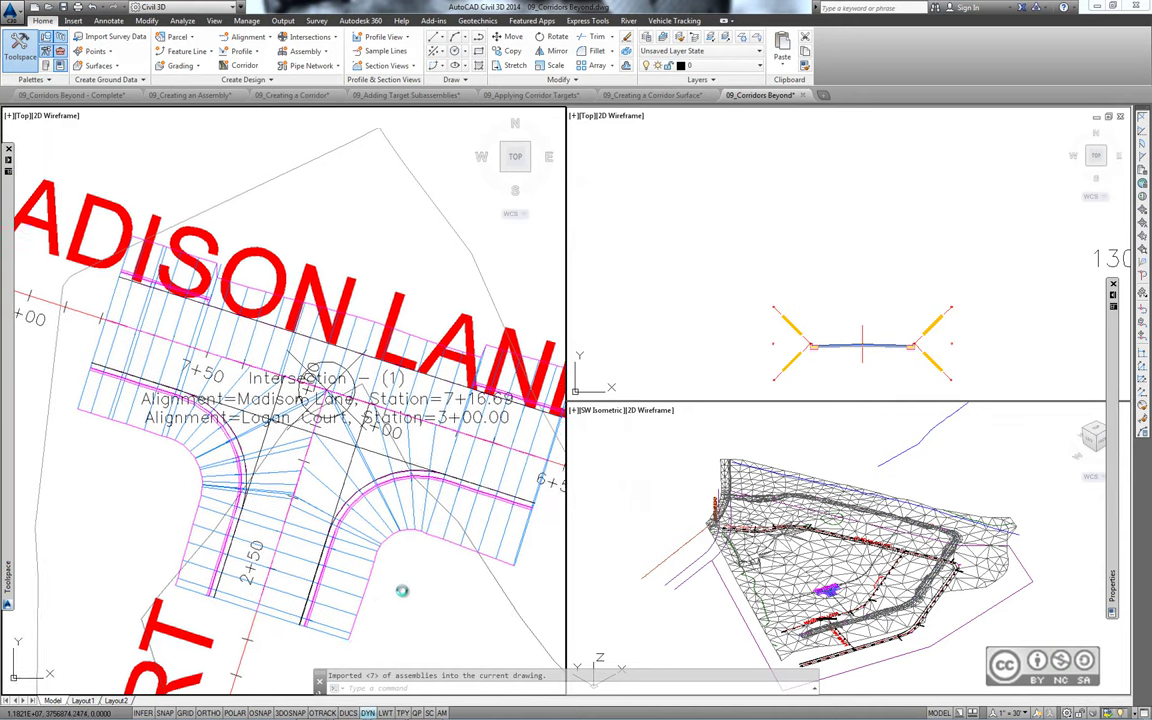
scroll(415, 510, down, 5)
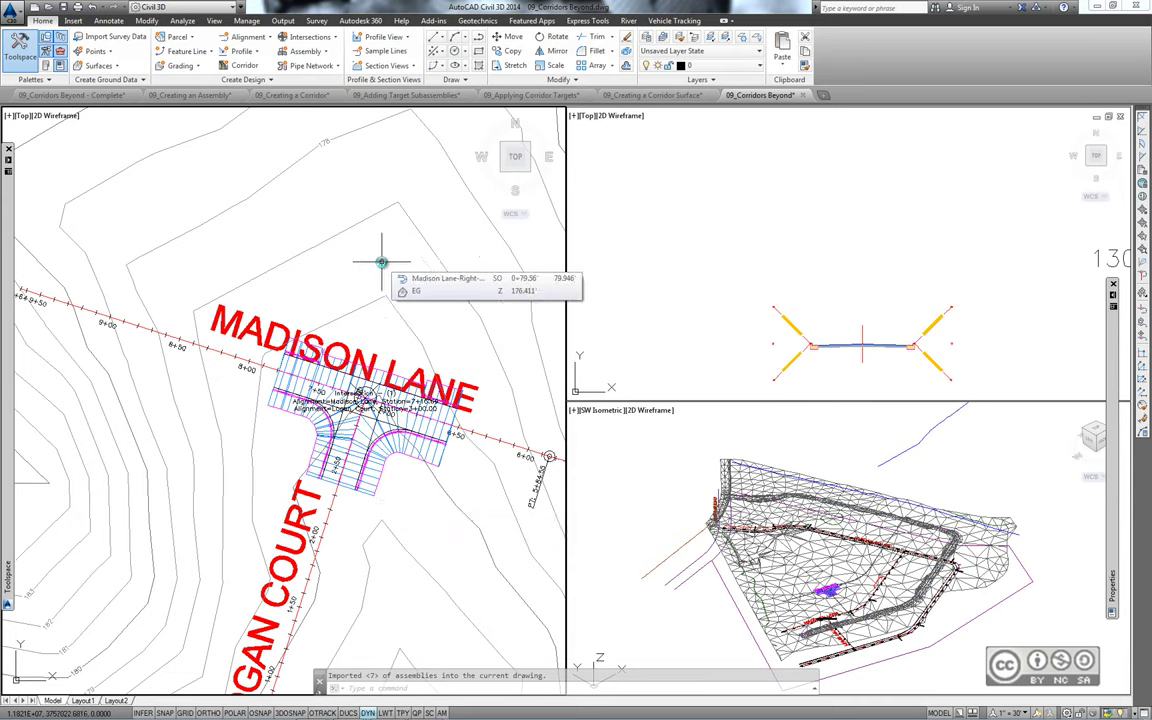
mouse_move(381, 262)
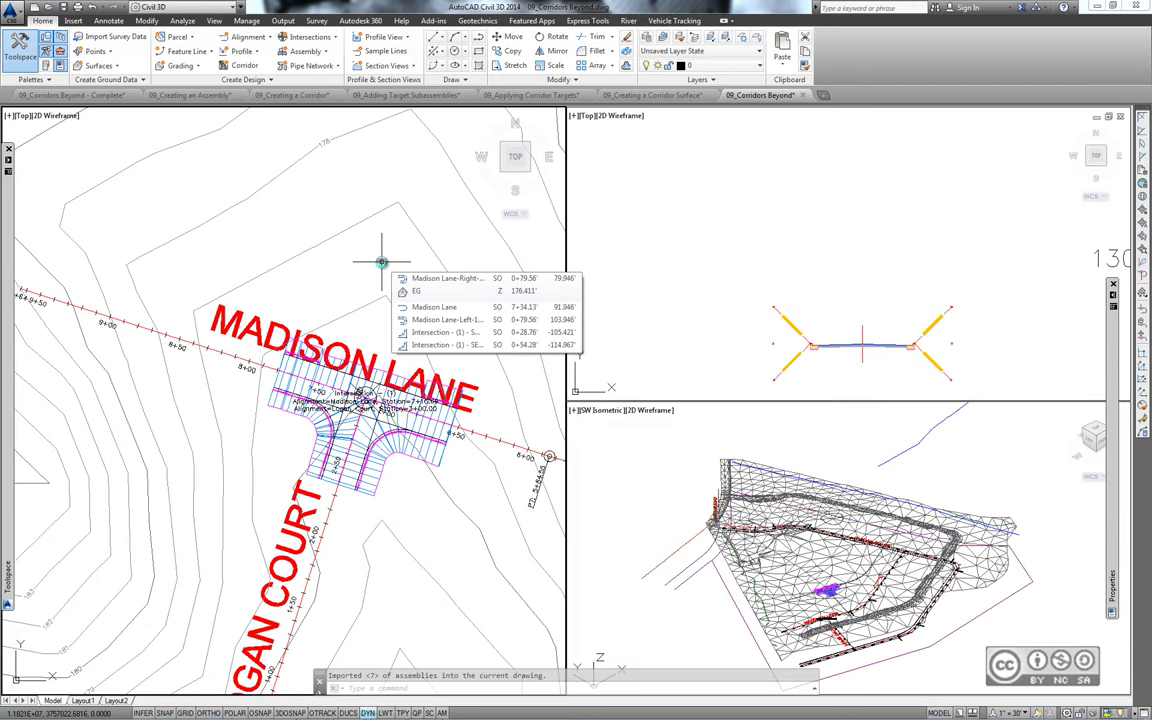
middle_drag(415, 505, 340, 440)
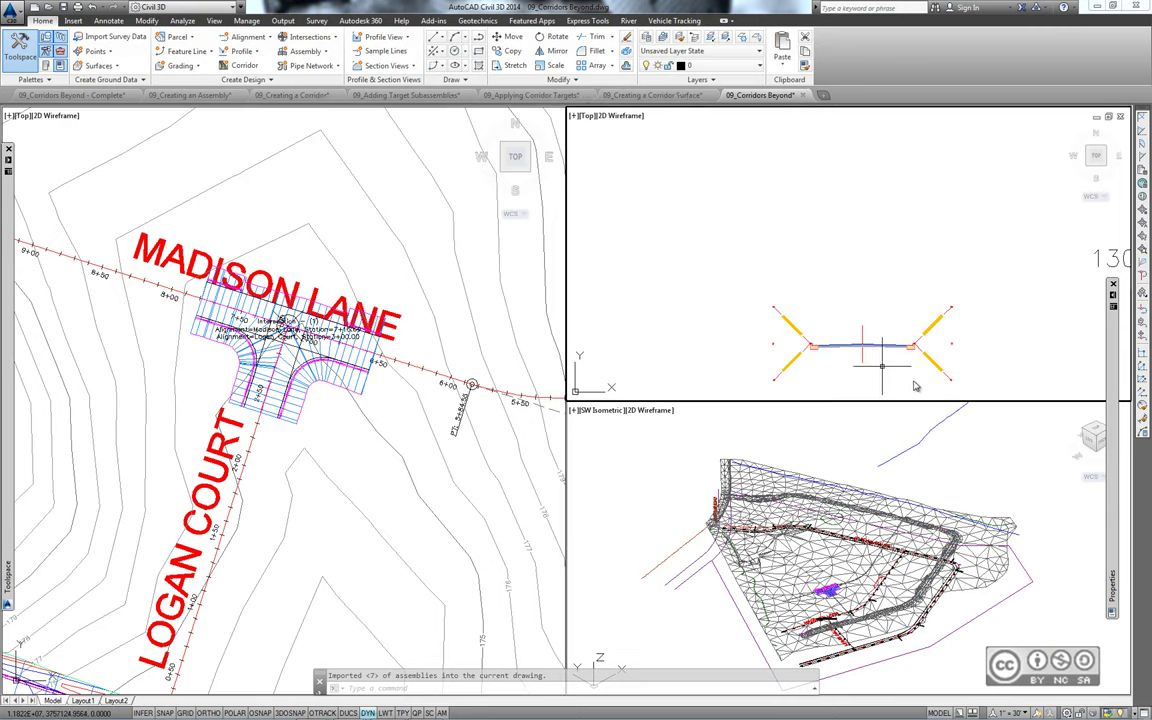
scroll(886, 377, up, 2)
middle_drag(859, 331, 772, 229)
scroll(772, 229, up, 2)
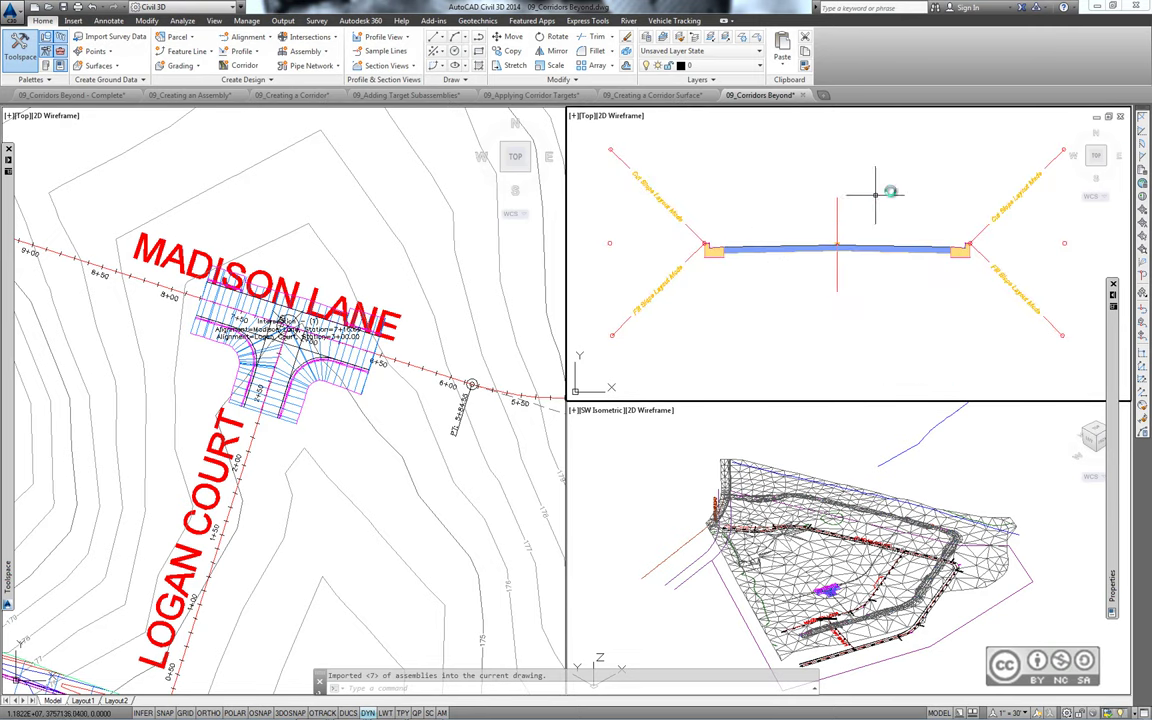